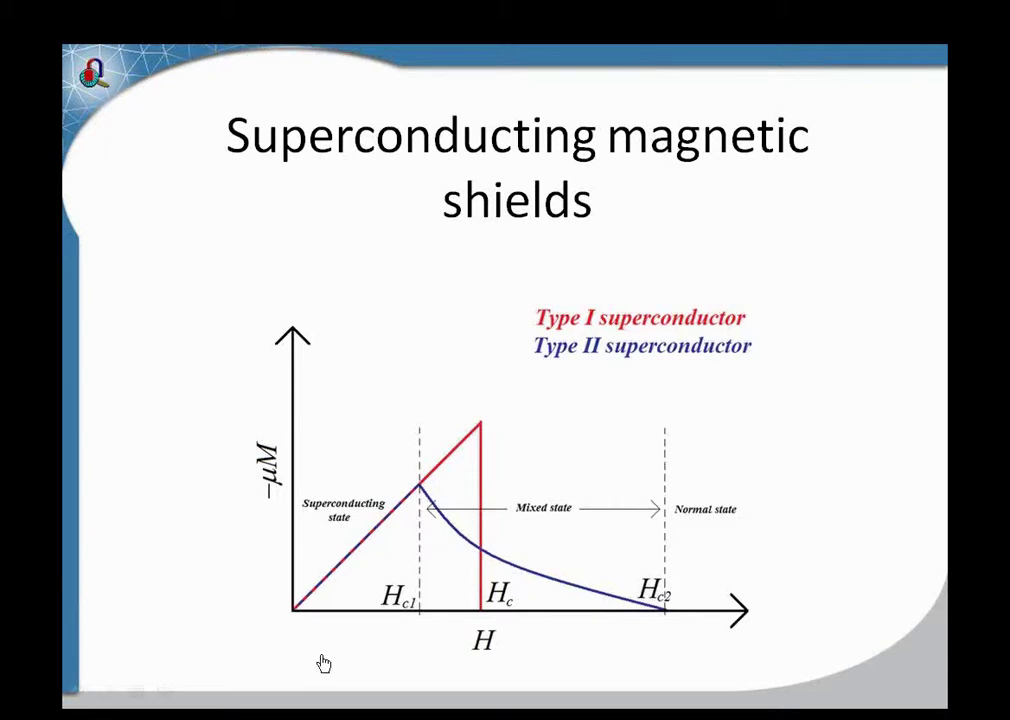
- Leave the slide show, switch to QuickField and close the Mu_transverse model
left_click(301, 663)
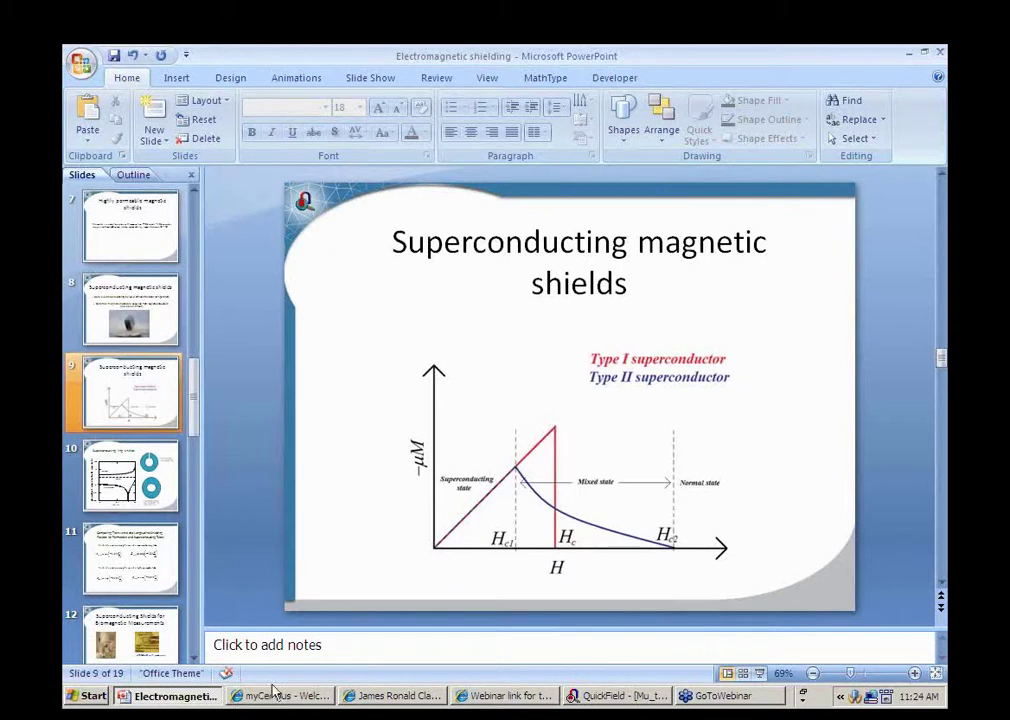
left_click(607, 697)
left_click(290, 70)
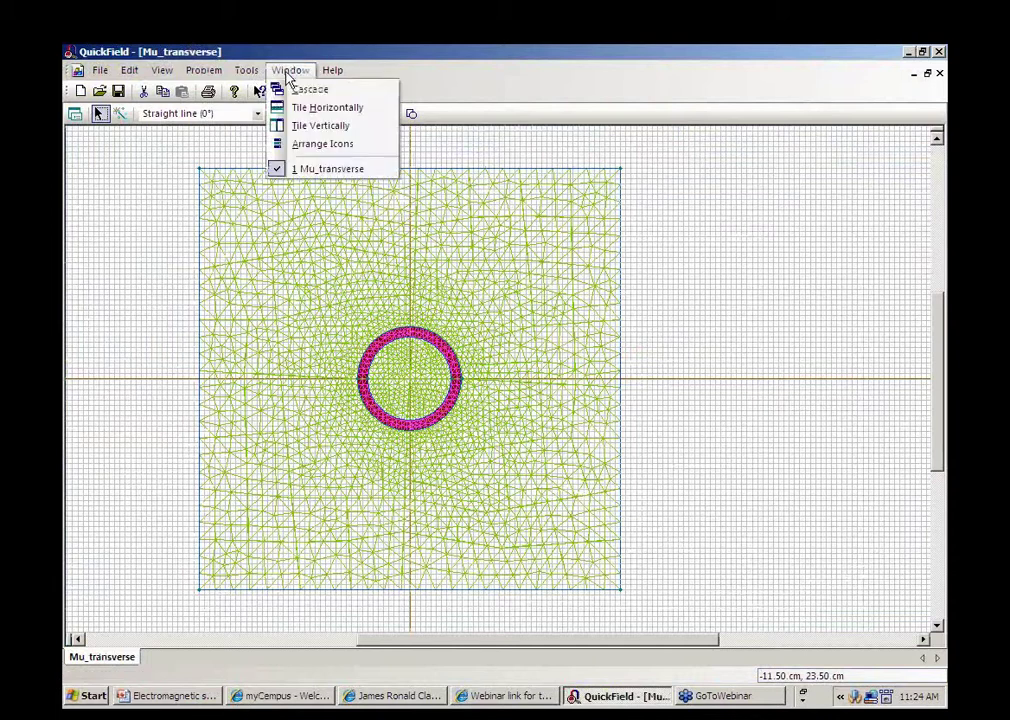
left_click(318, 116)
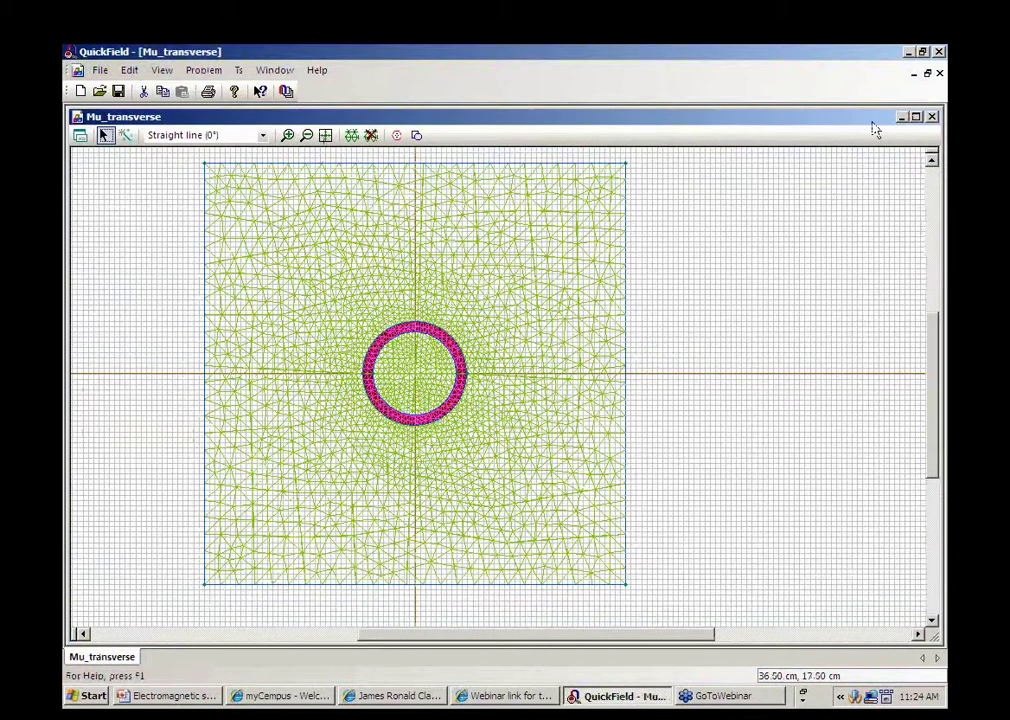
left_click(931, 116)
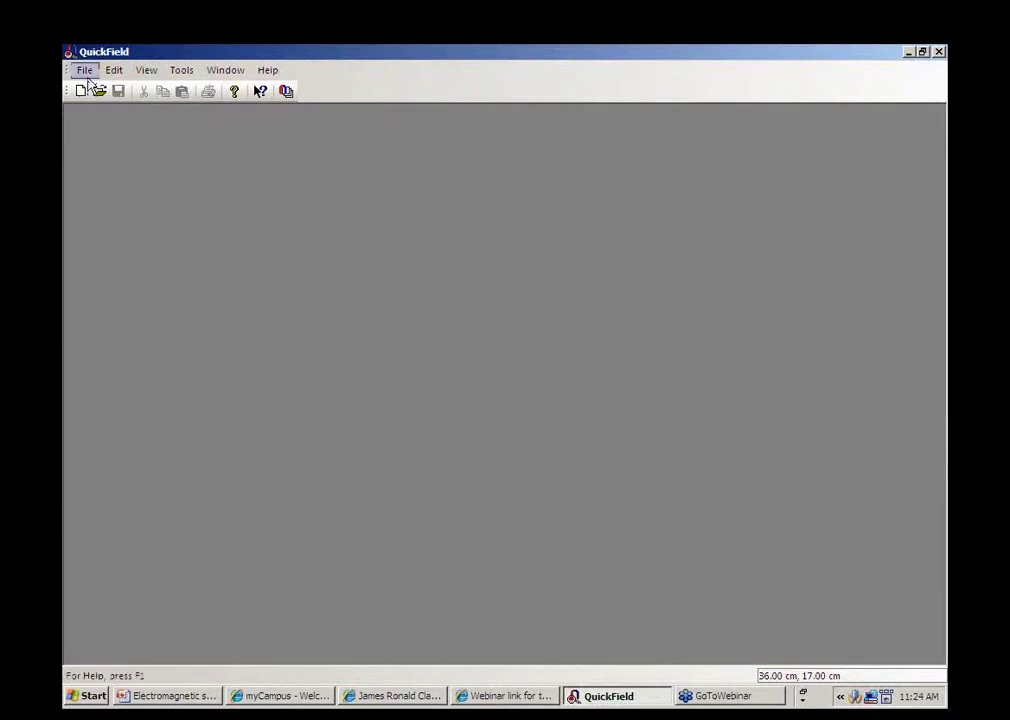
- Open the existing problem supercond_tube_xy from the Shielding_Webinar folder
left_click(84, 70)
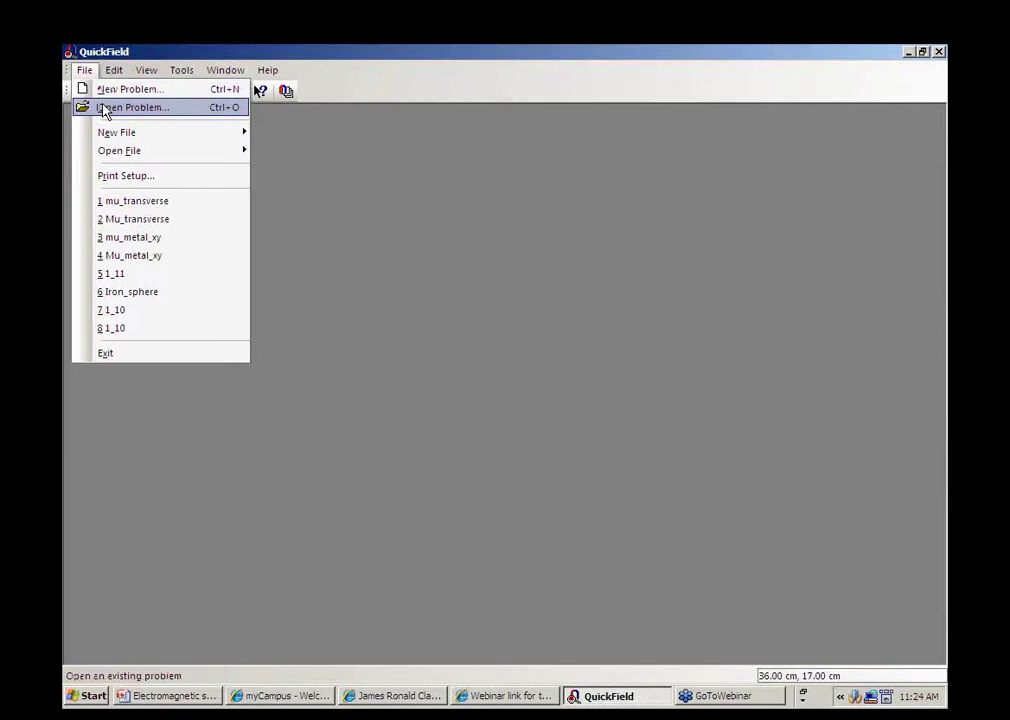
left_click(105, 108)
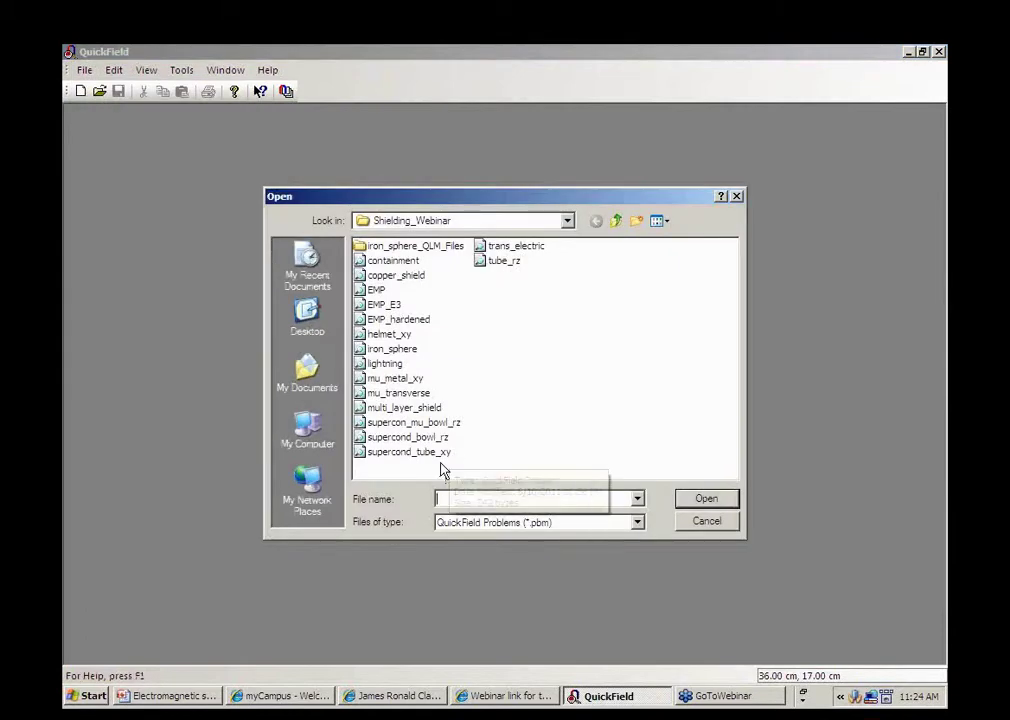
left_click(441, 456)
left_click(698, 503)
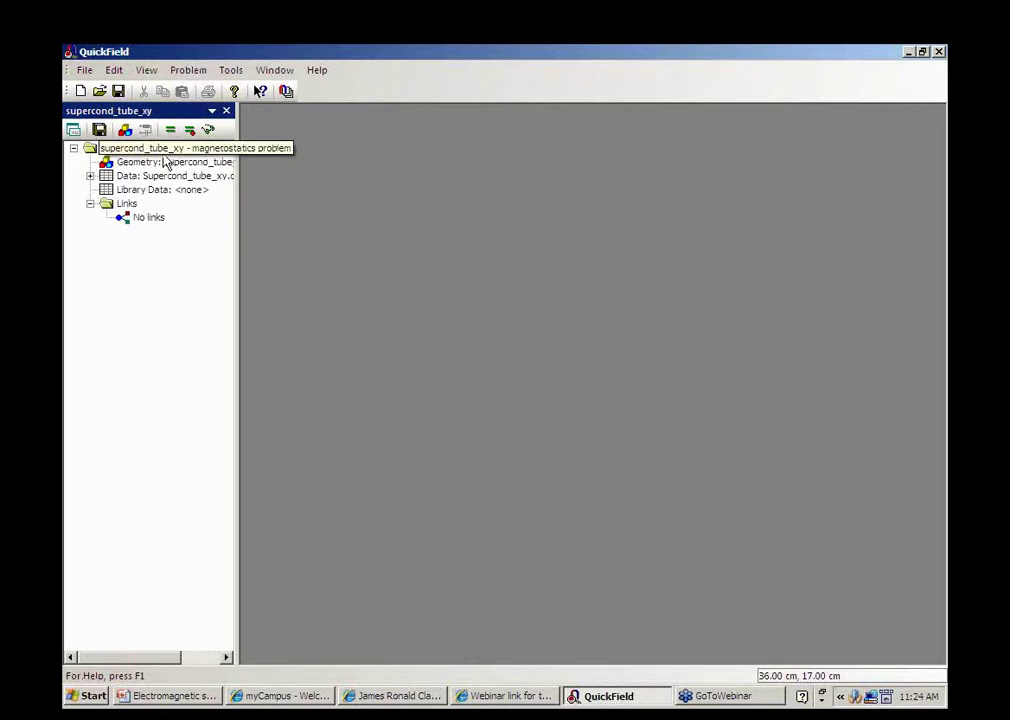
- Open the problem's geometry model in a maximized window and fit the whole model in view
double_click(167, 163)
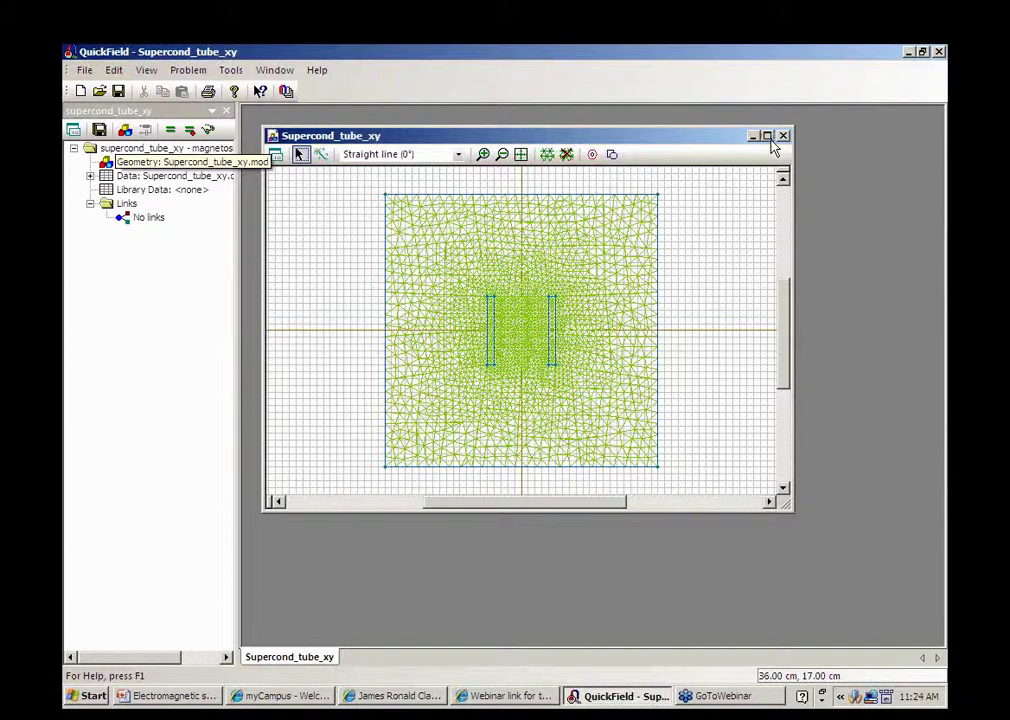
left_click(767, 136)
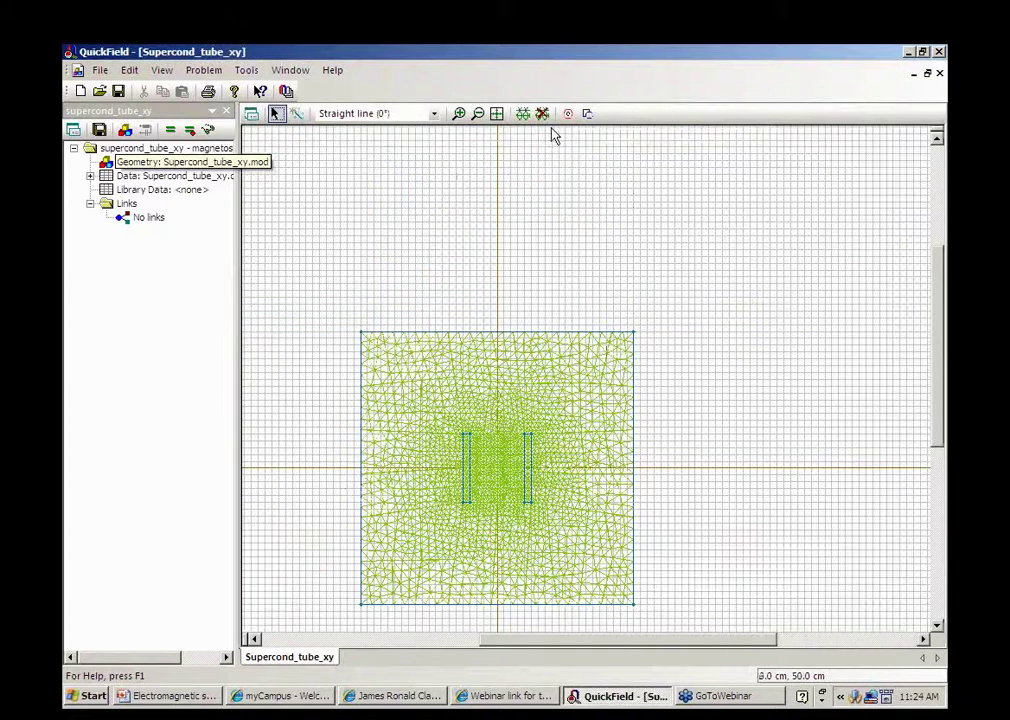
left_click(498, 117)
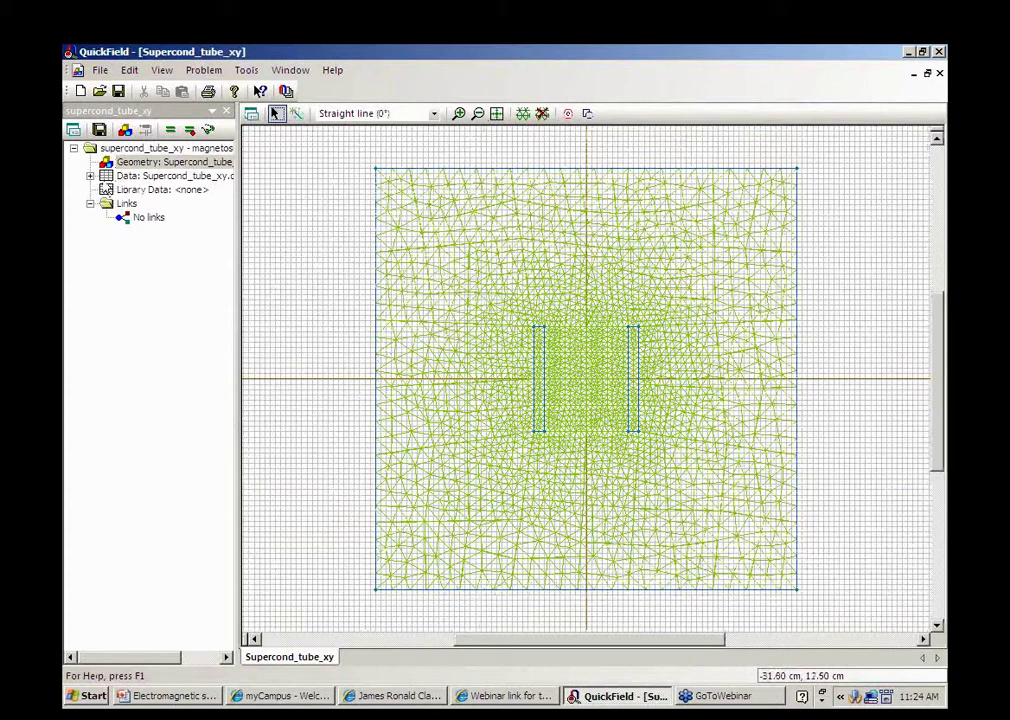
- Expand the problem's data and block labels and highlight the air block in the model
left_click(90, 175)
left_click(107, 189)
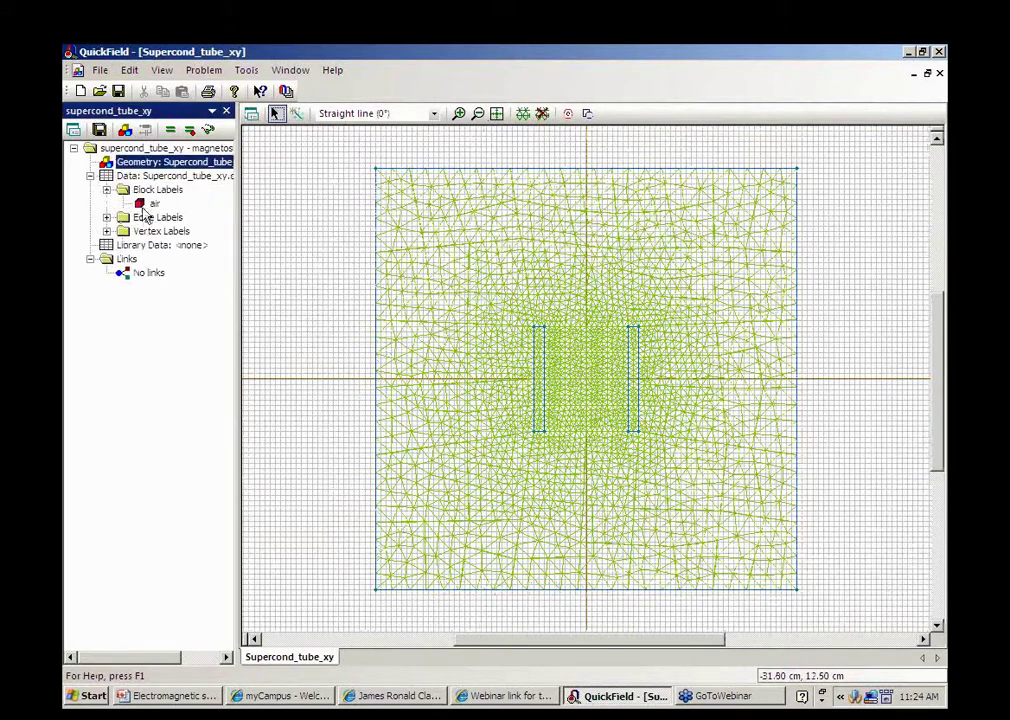
left_click(152, 204)
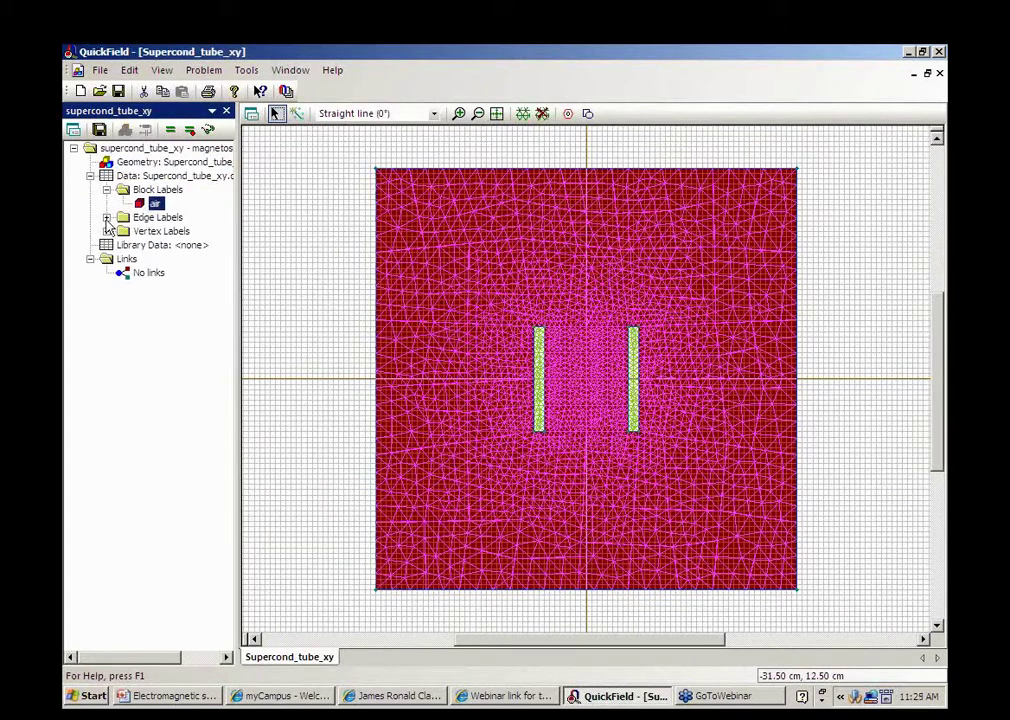
- Expand the edge labels and review the boundary condition of the bottom edge
left_click(107, 217)
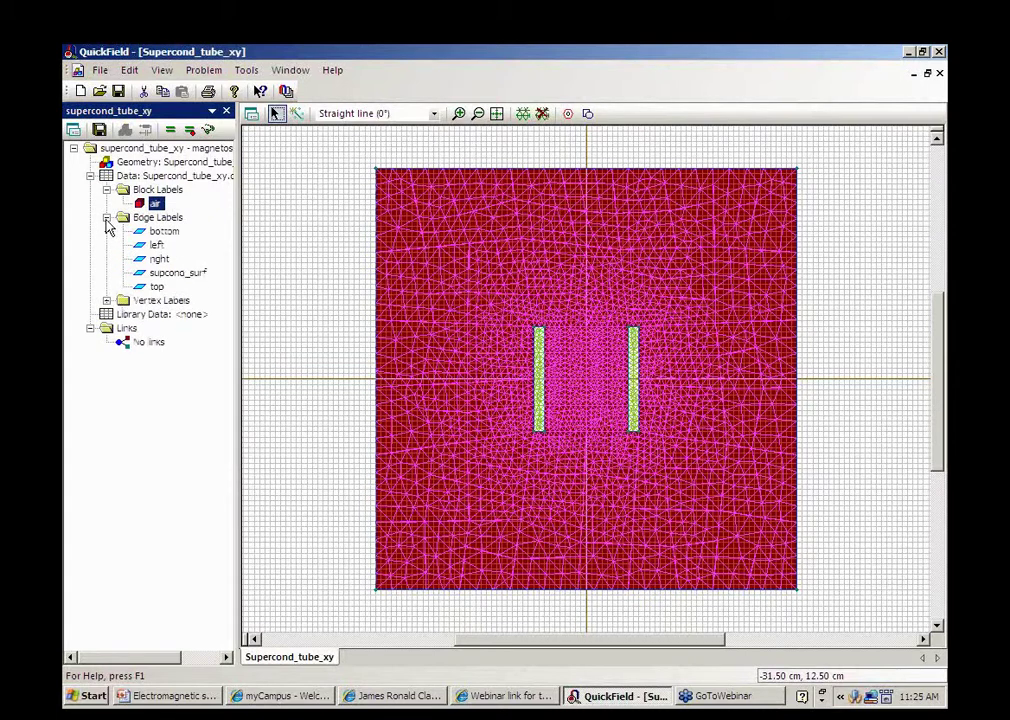
left_click(163, 236)
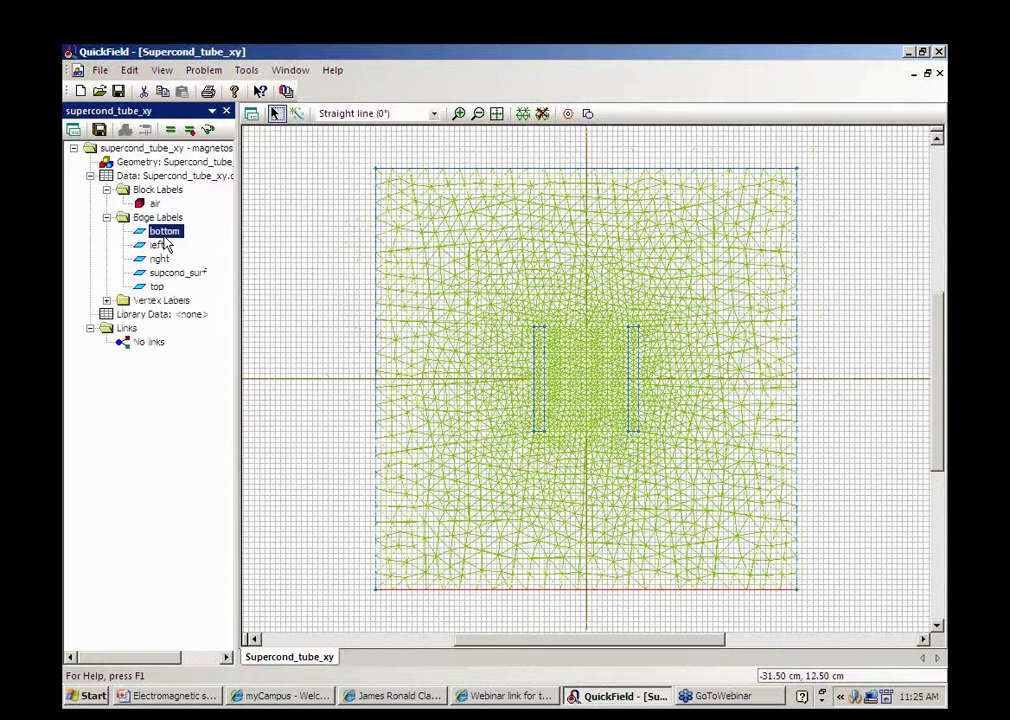
double_click(162, 234)
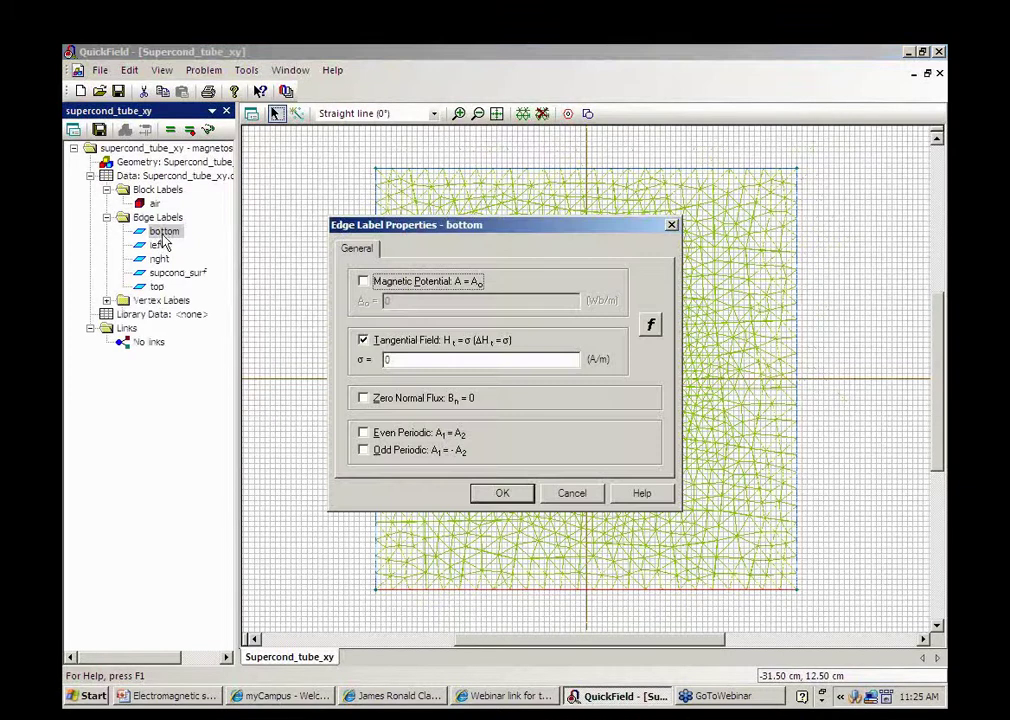
left_click(494, 496)
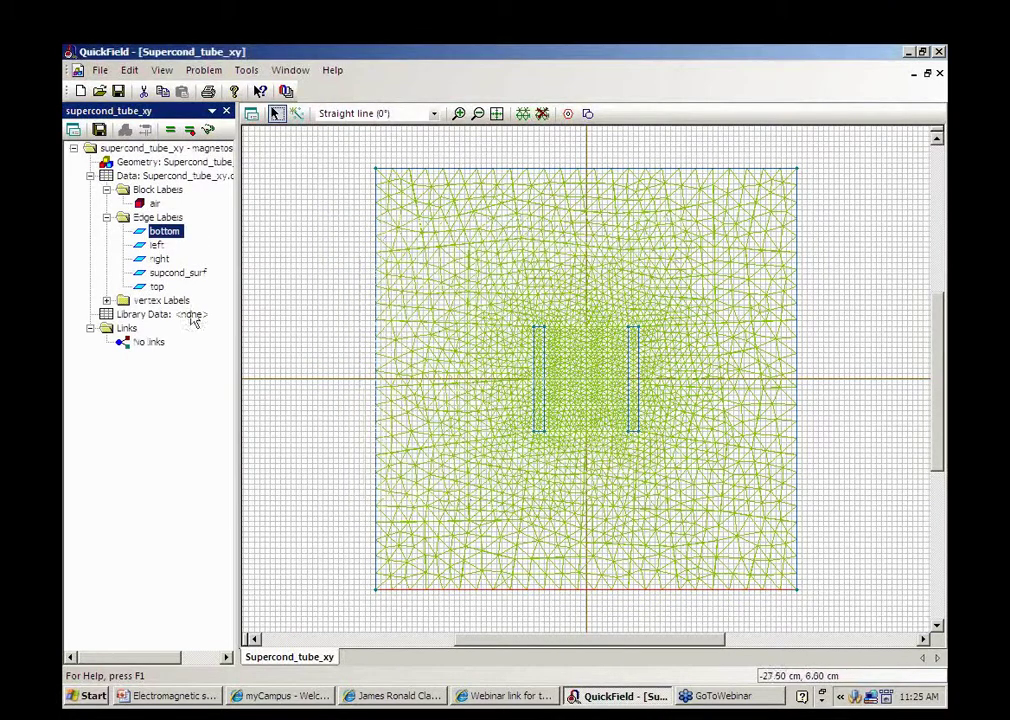
- Review the boundary conditions of the left and right edge labels
left_click(157, 246)
double_click(157, 246)
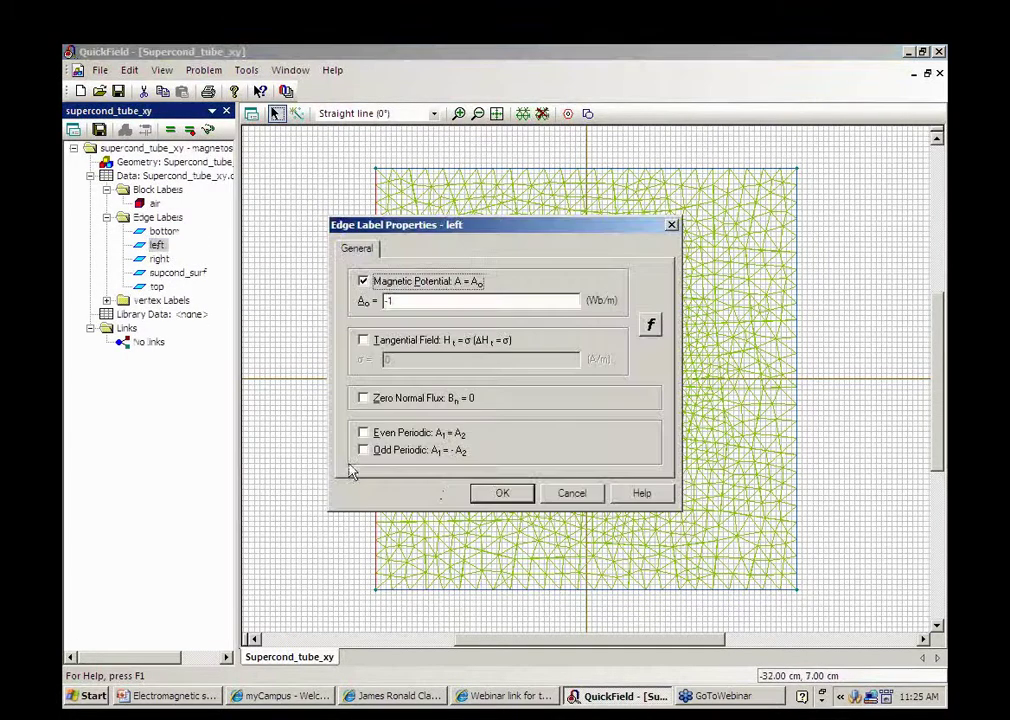
left_click(501, 496)
left_click(162, 260)
double_click(162, 262)
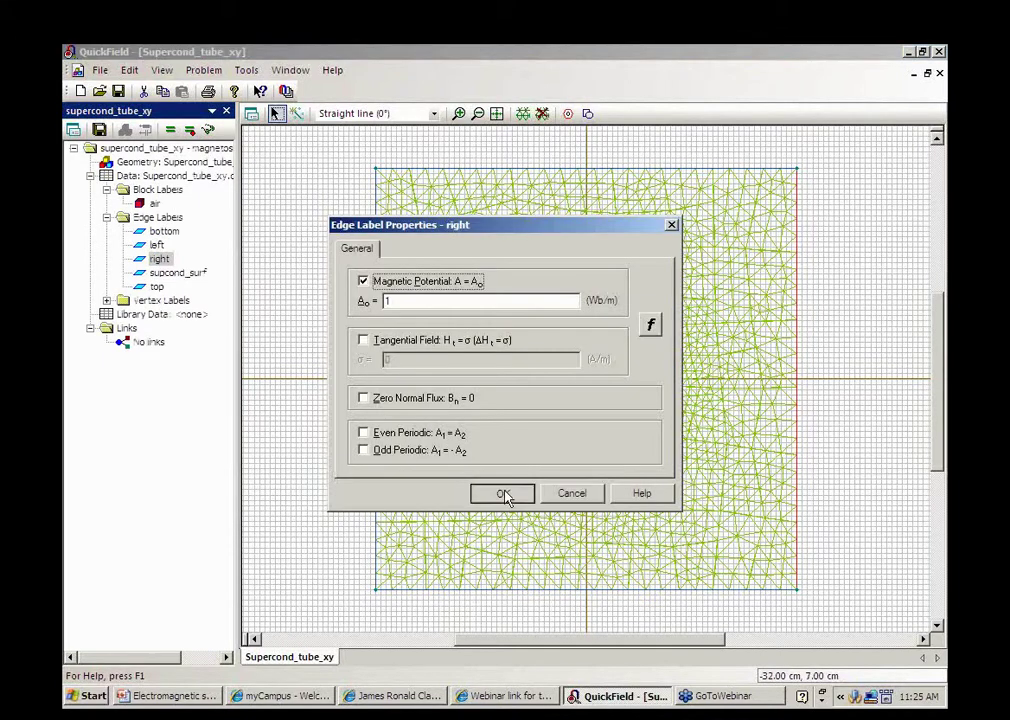
left_click(509, 492)
- Review the supcond_surf edge label's boundary condition, keeping its properties dialog clear of the highlighted tube walls
left_click(190, 273)
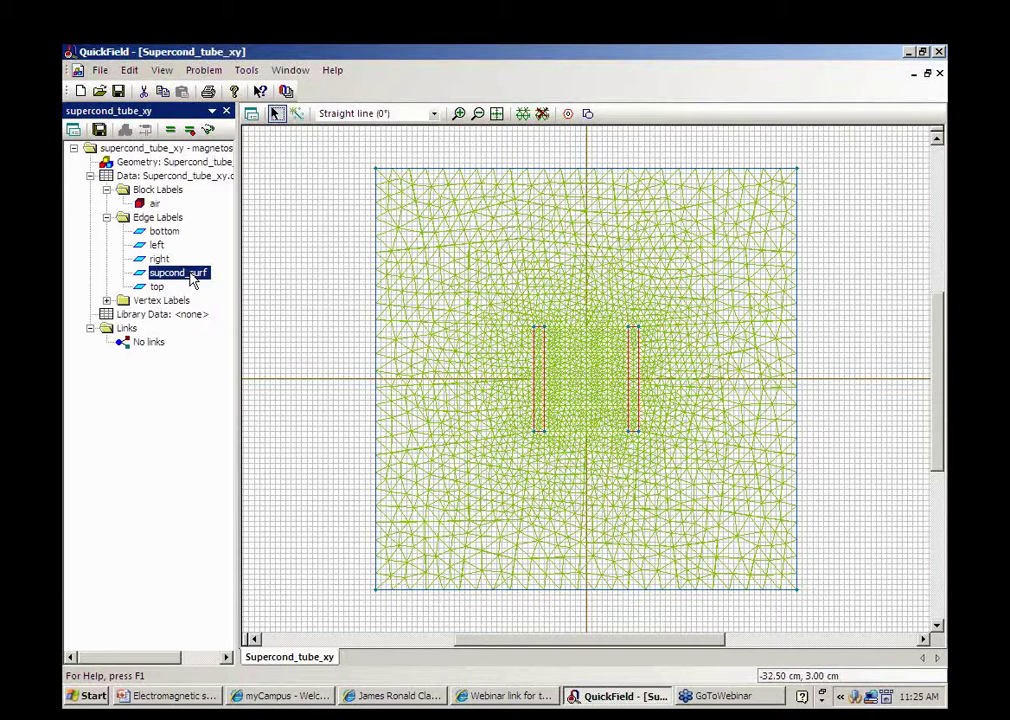
double_click(190, 273)
left_click_drag(458, 227, 738, 587)
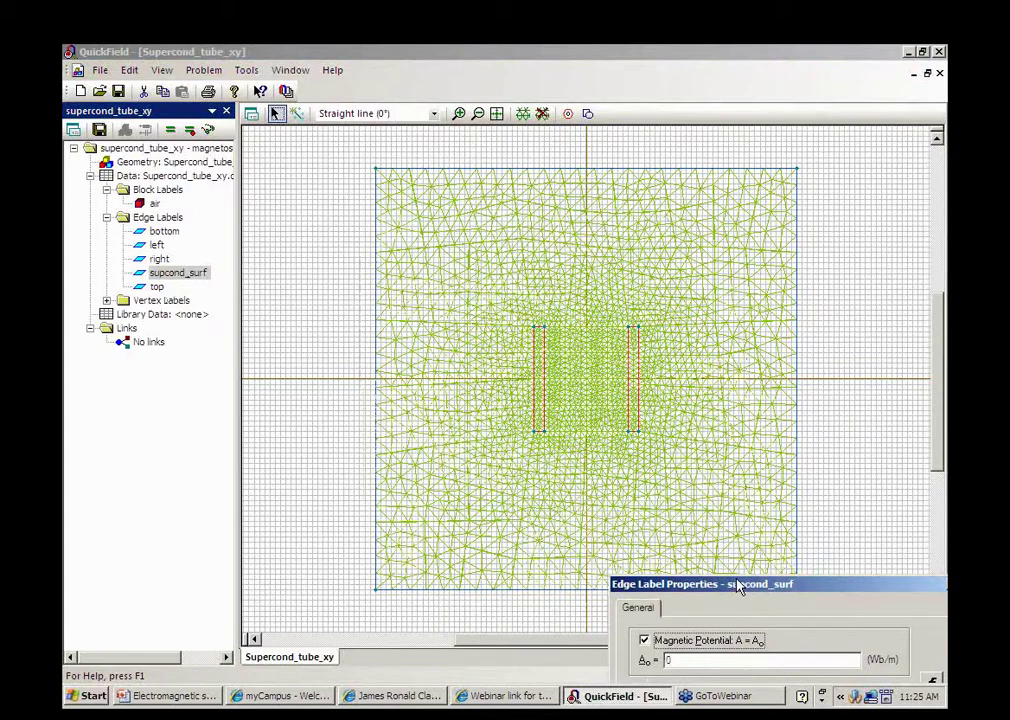
left_click_drag(737, 586, 594, 491)
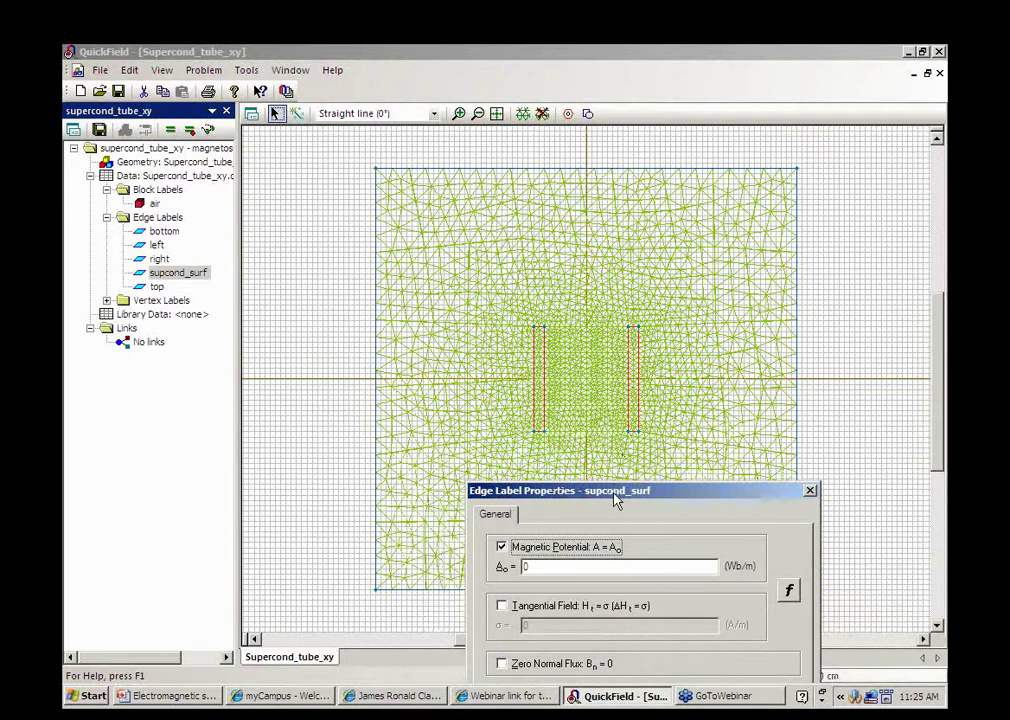
left_click_drag(615, 500, 577, 350)
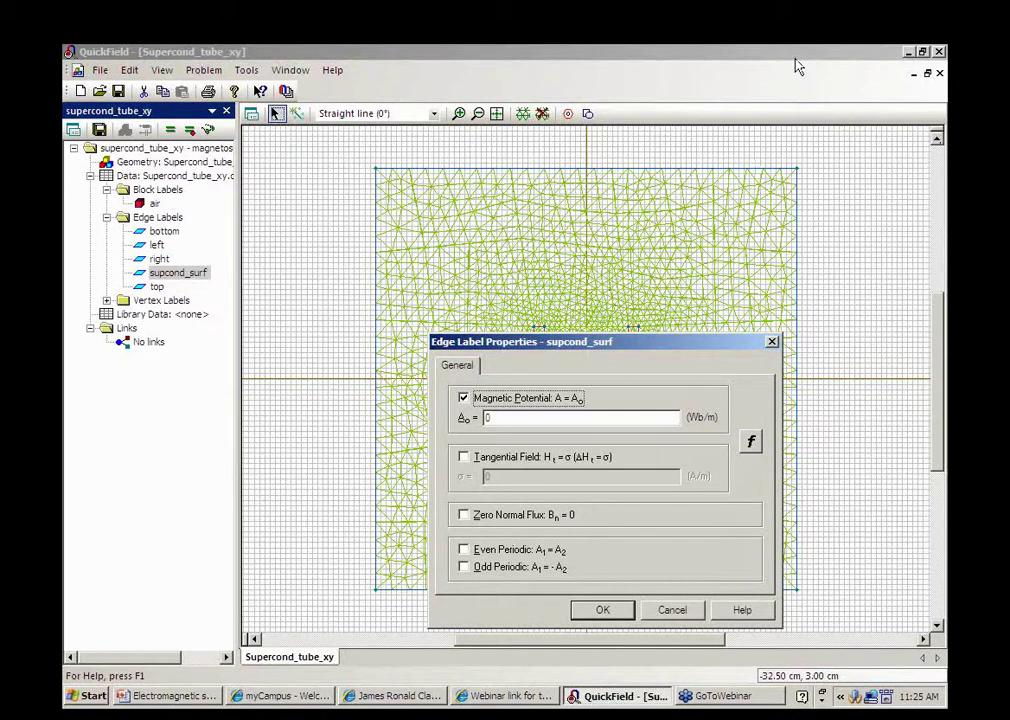
left_click(603, 612)
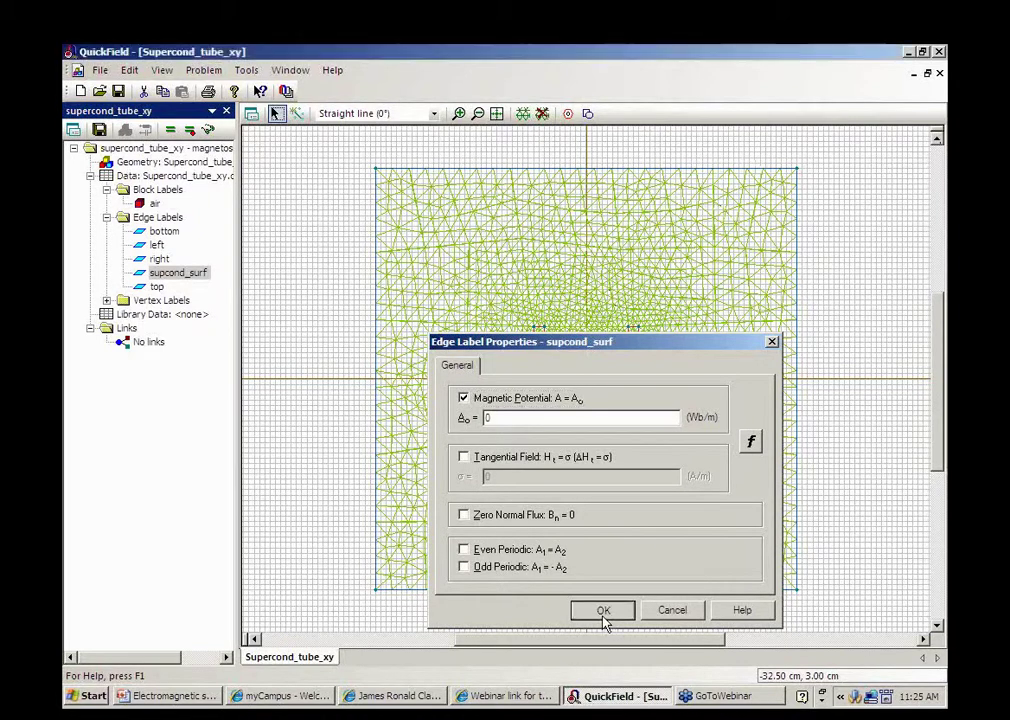
- Review the boundary condition of the top edge label
left_click(157, 287)
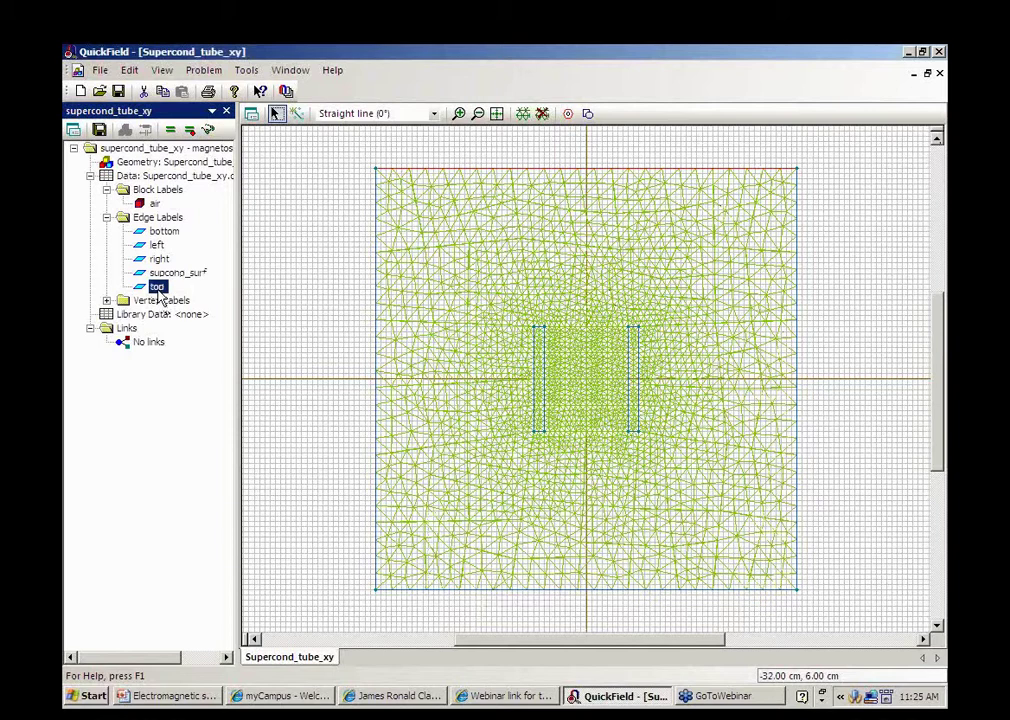
double_click(157, 288)
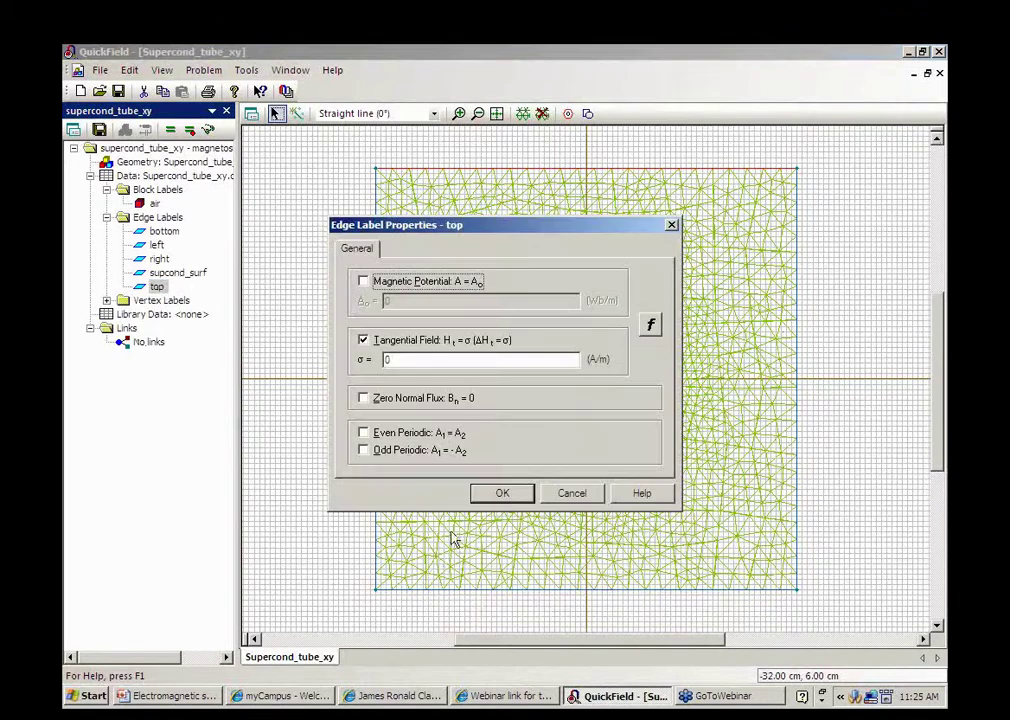
left_click(500, 494)
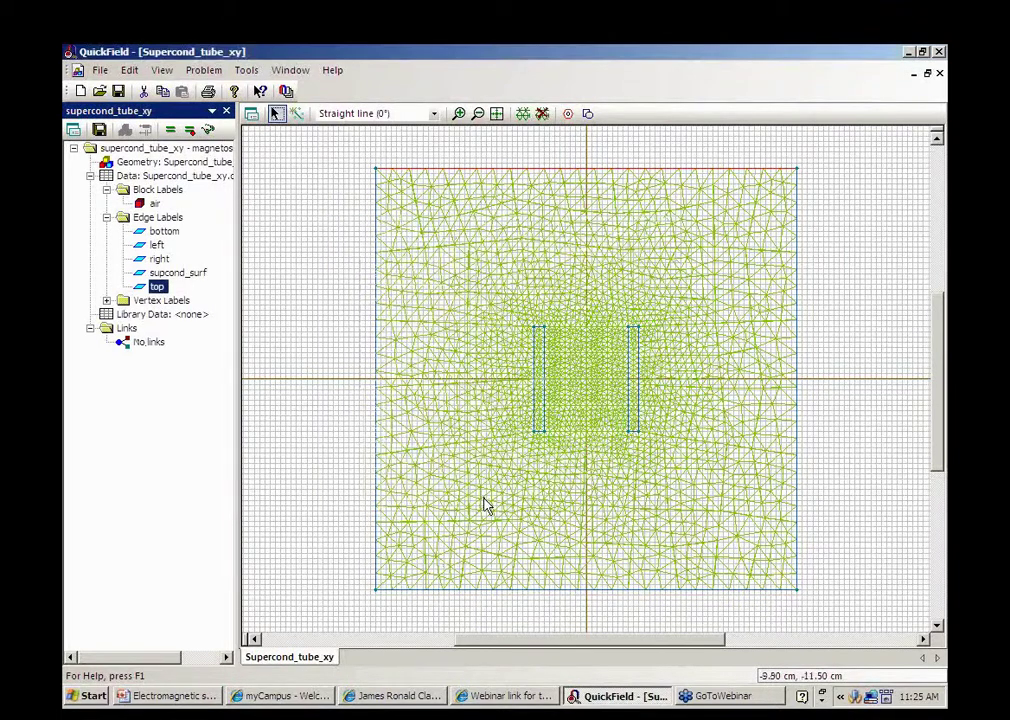
- Open the field results and create an XY-plot along a vertical straight contour through the tube's centre, from about (0, 19.2) to (0, -18)
left_click(210, 138)
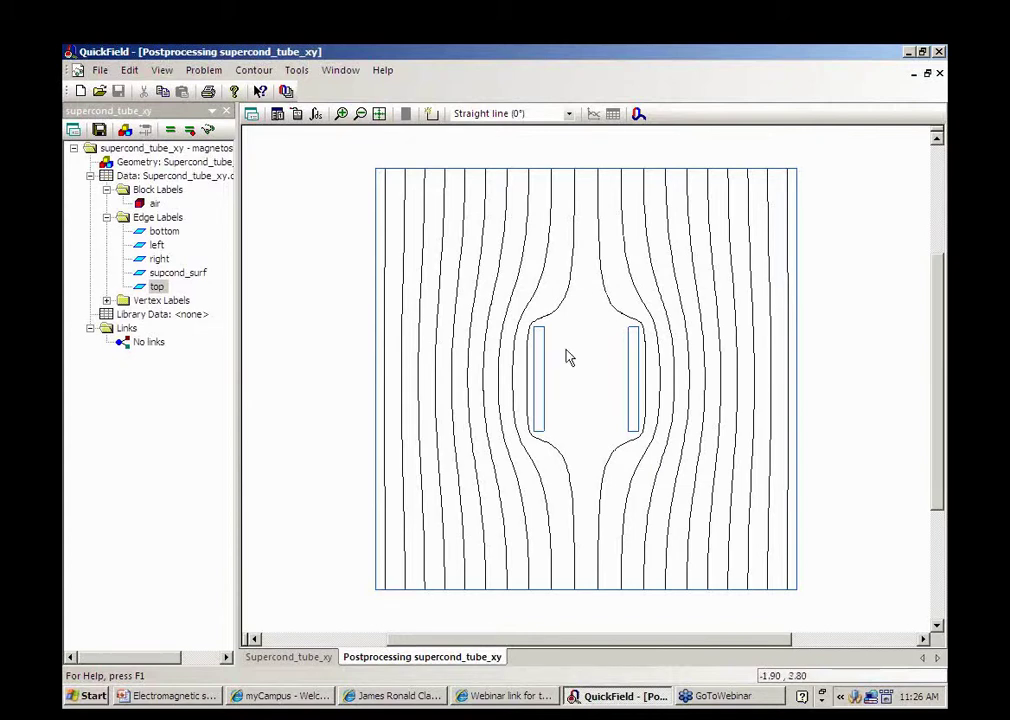
left_click(437, 120)
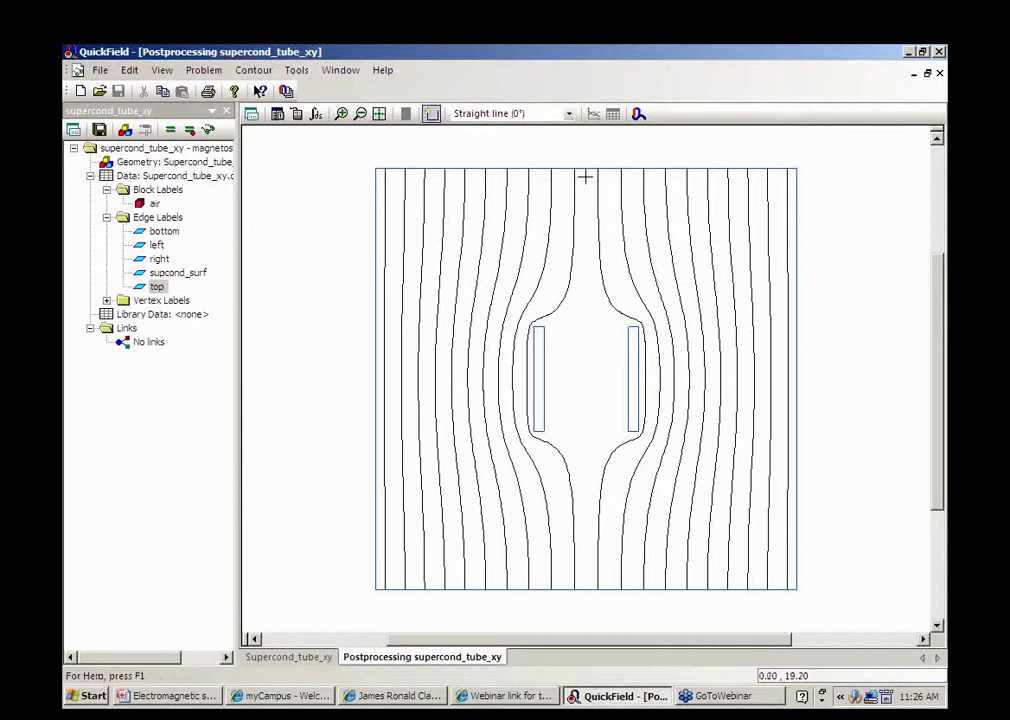
left_click_drag(586, 178, 586, 576)
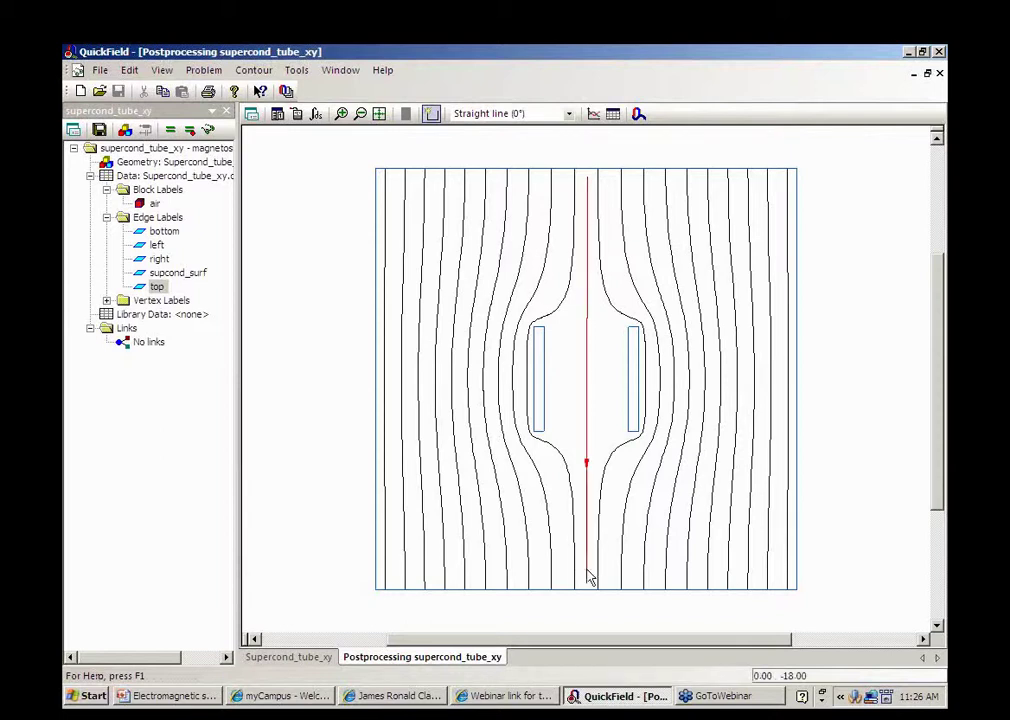
right_click(589, 579)
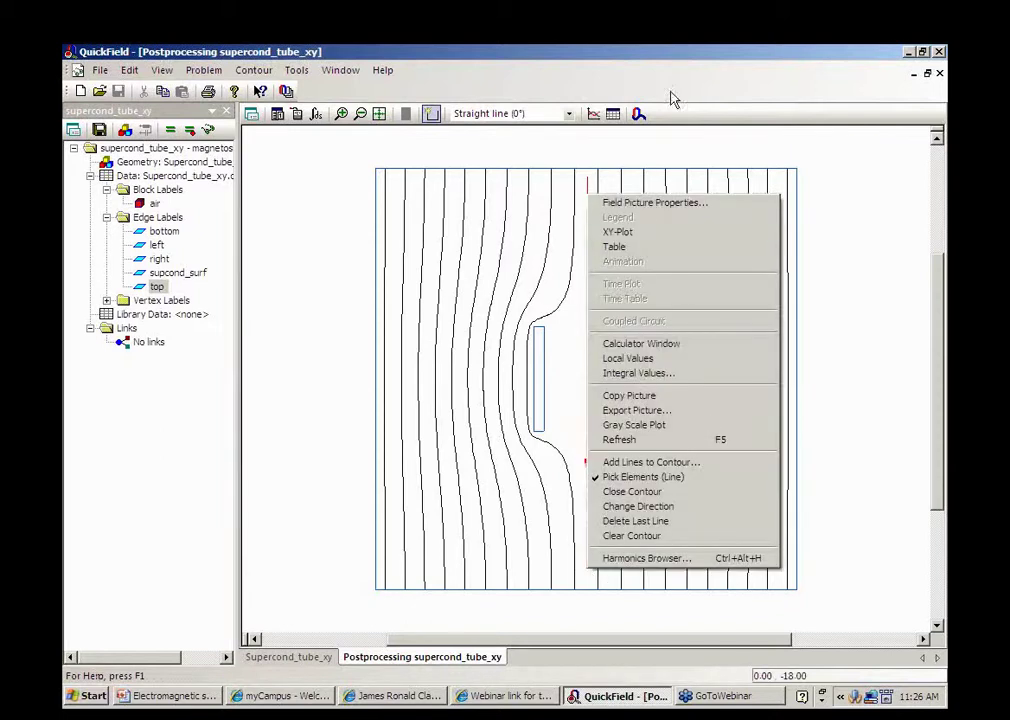
left_click(645, 234)
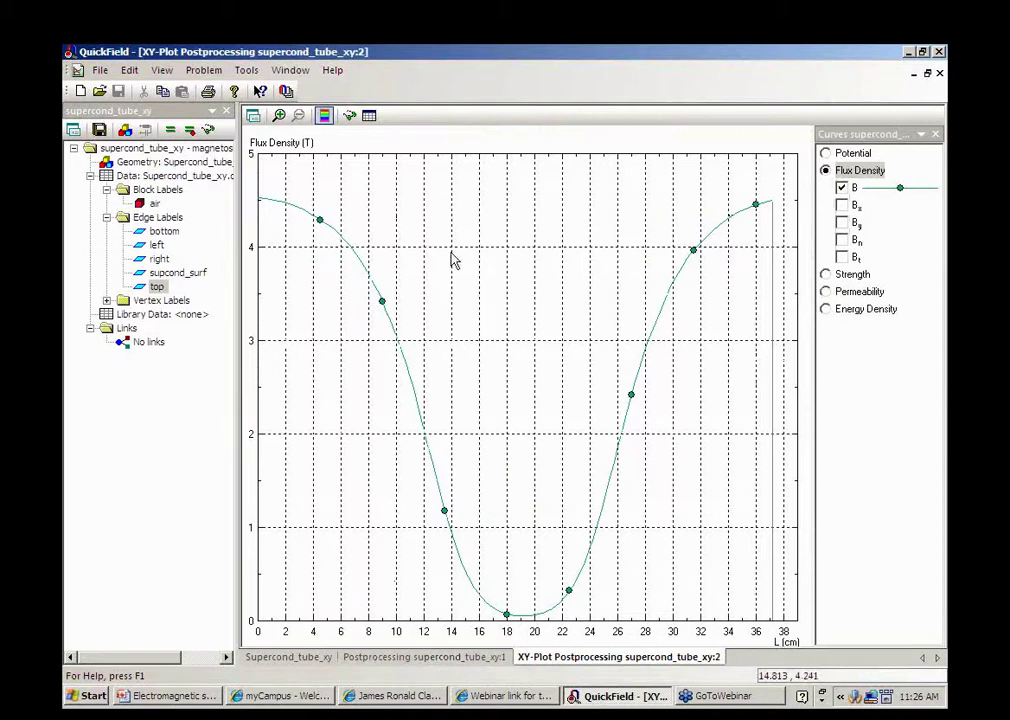
- Tile the open windows horizontally and maximise the field picture of the superconducting tube
left_click(290, 70)
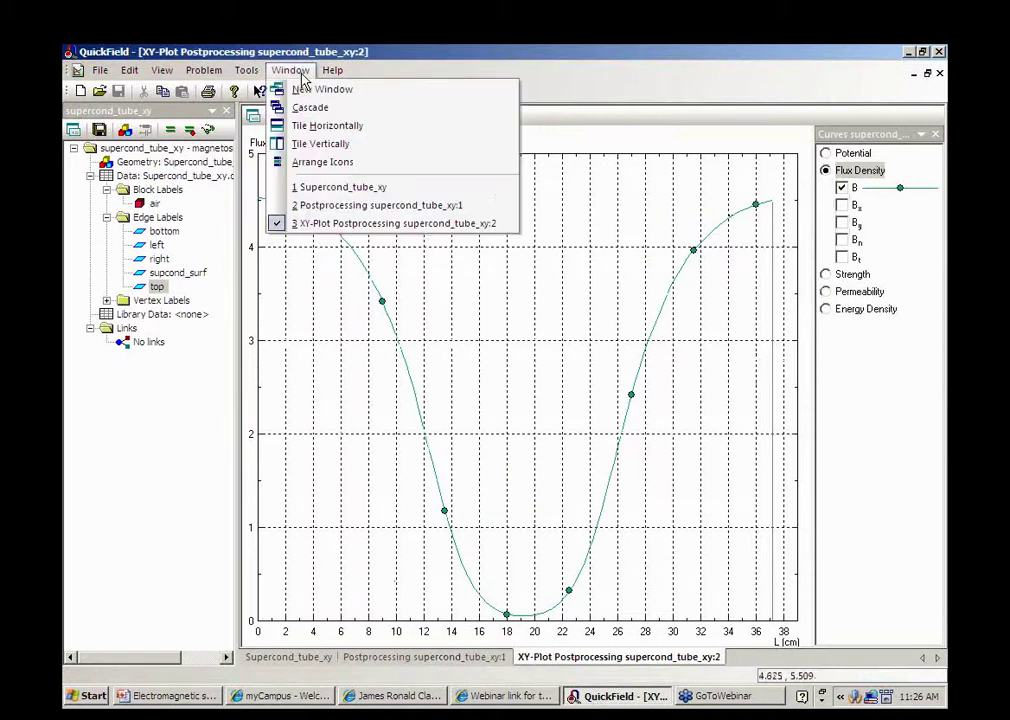
left_click(321, 128)
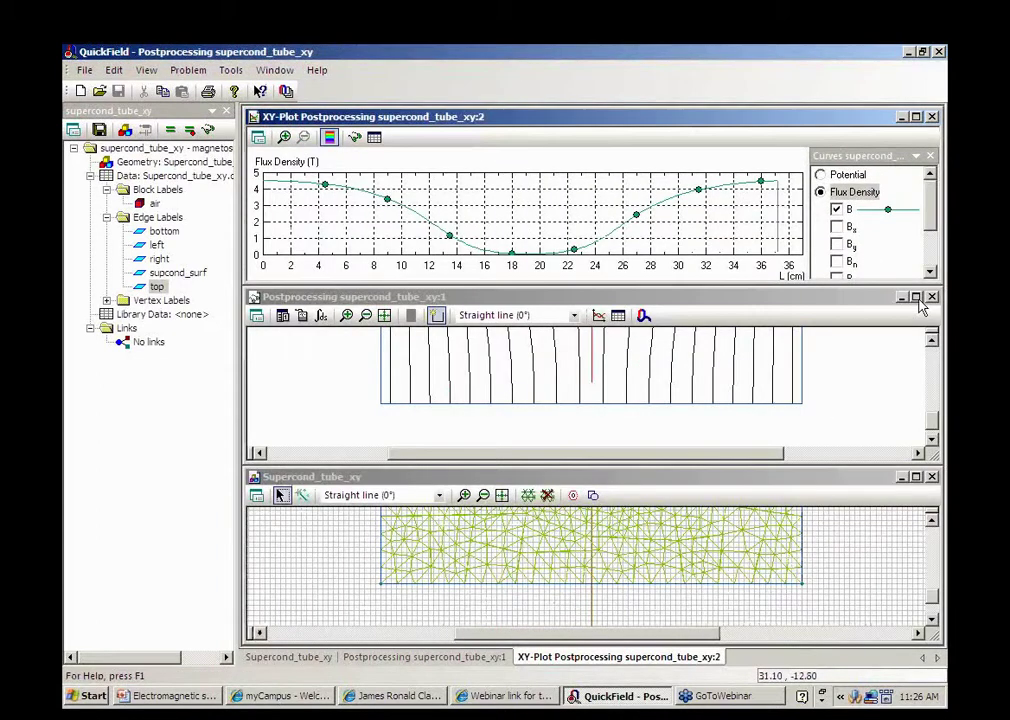
left_click(916, 298)
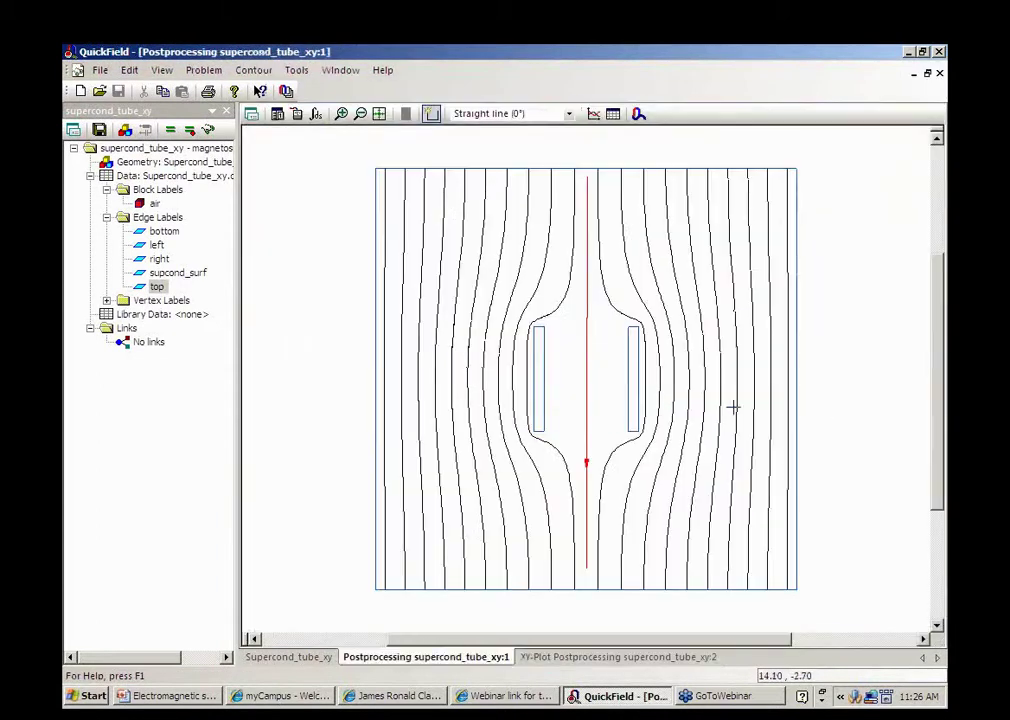
- Read the local field values at a point outside the tube, at about (-14.2, 14.6) cm
left_click(297, 115)
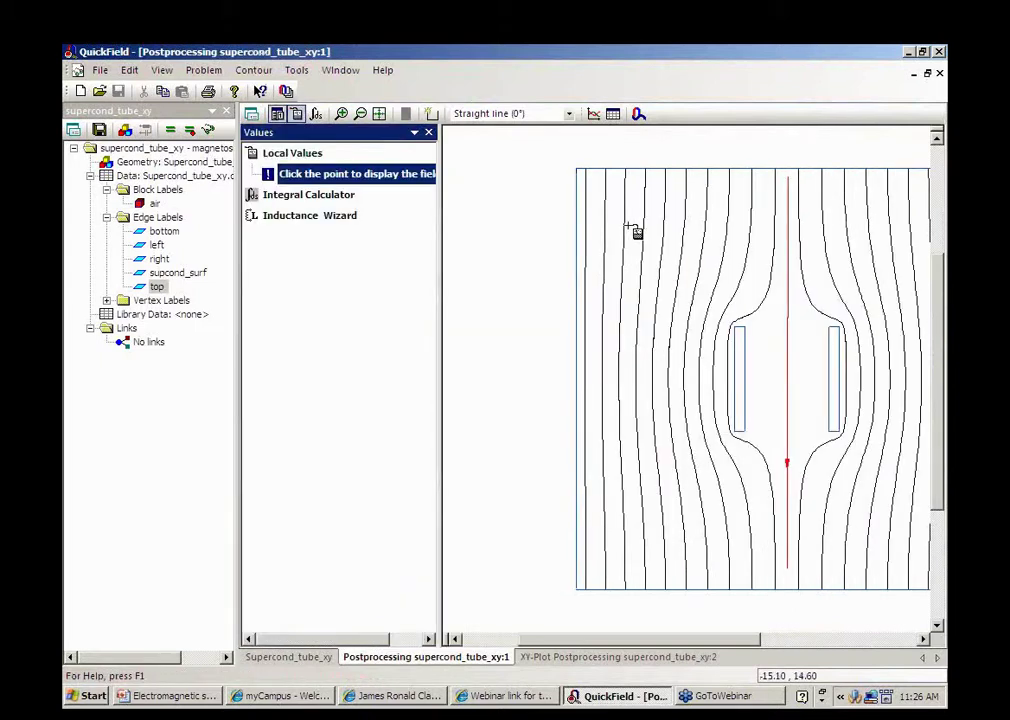
left_click(632, 226)
left_click(642, 223)
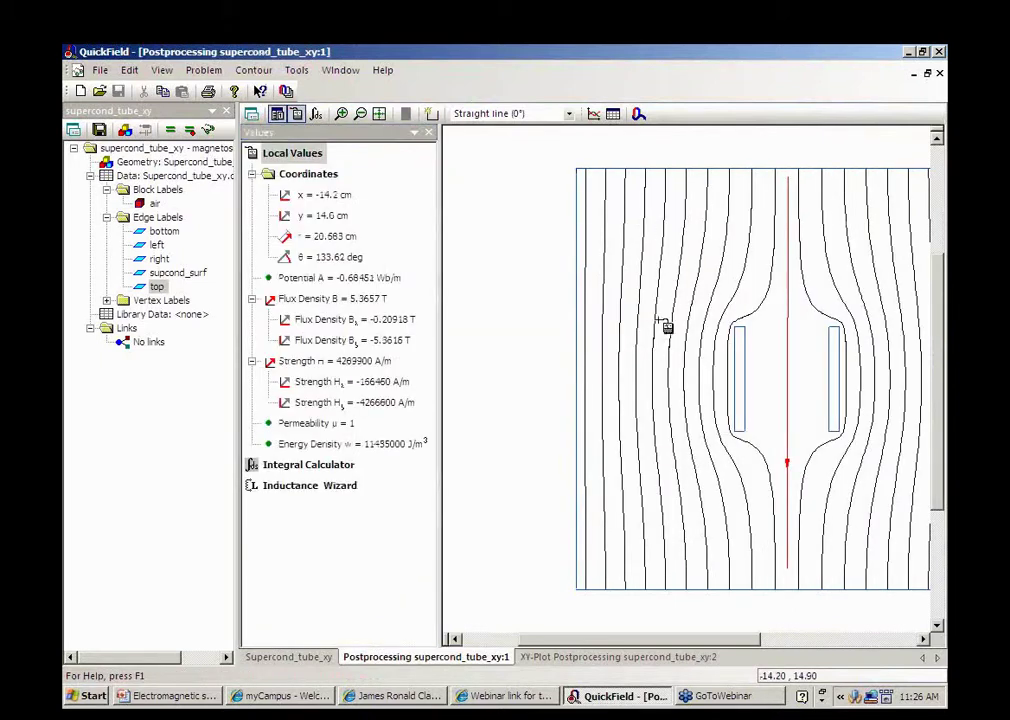
- Read the local field values at several points around the tube's centre, between about y = 0.9 and y = -2.3 cm
left_click(791, 384)
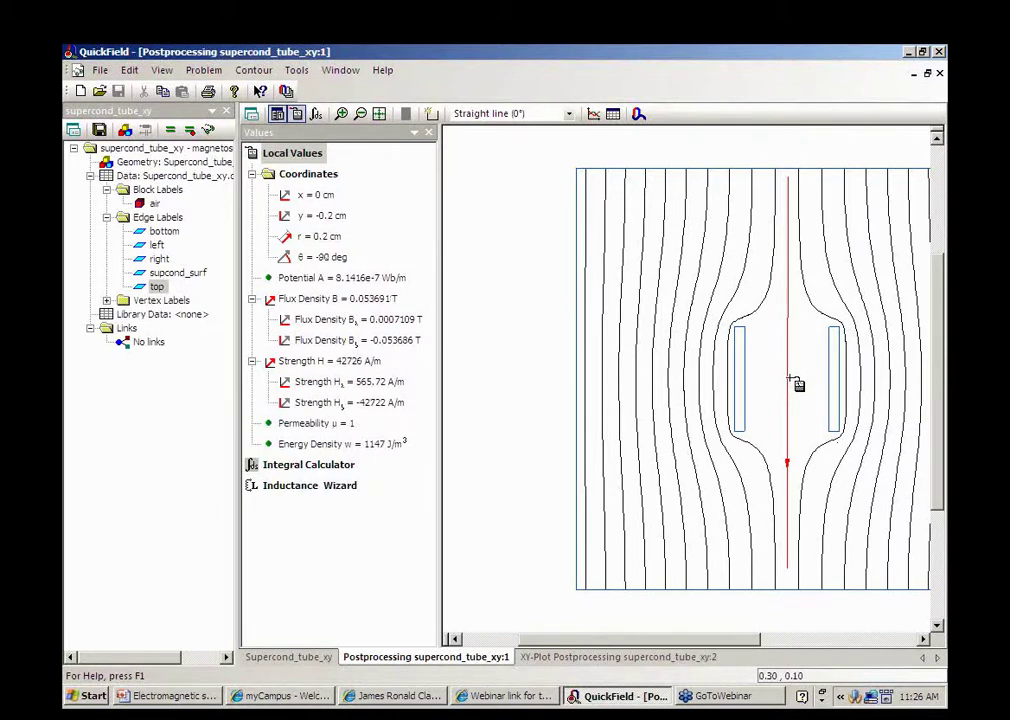
left_click(795, 384)
left_click(793, 380)
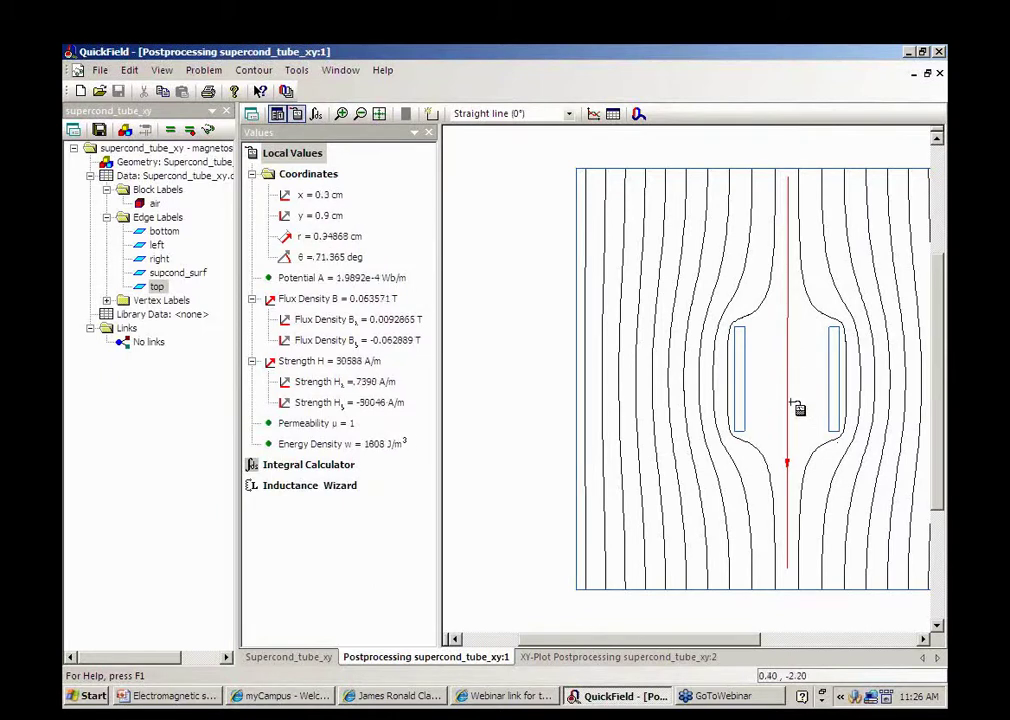
left_click(797, 408)
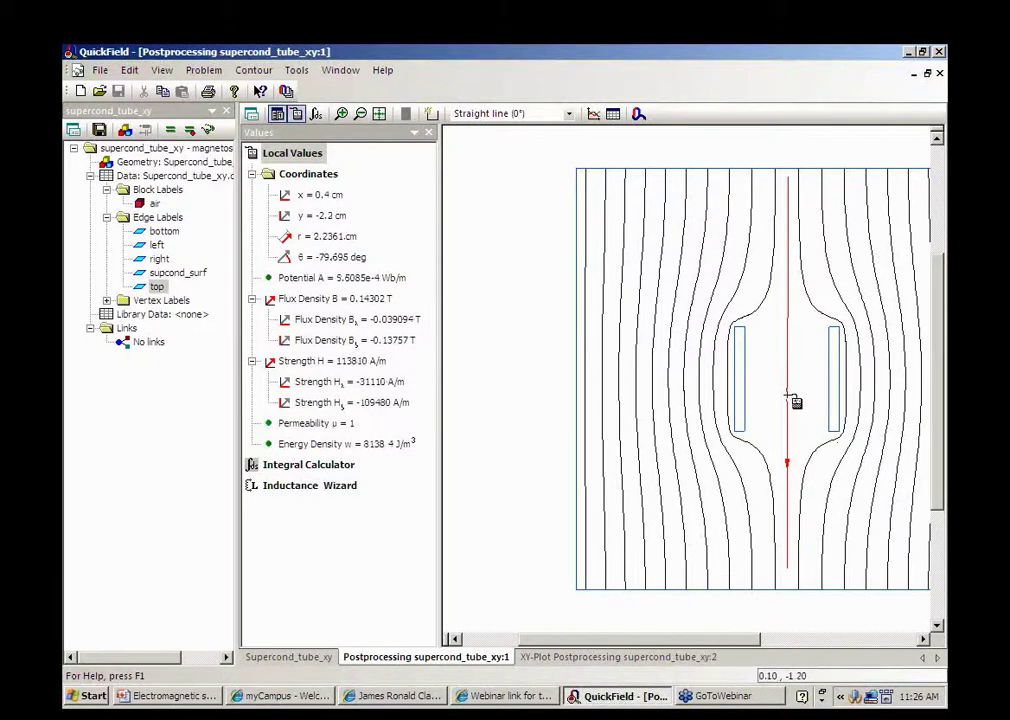
left_click(796, 409)
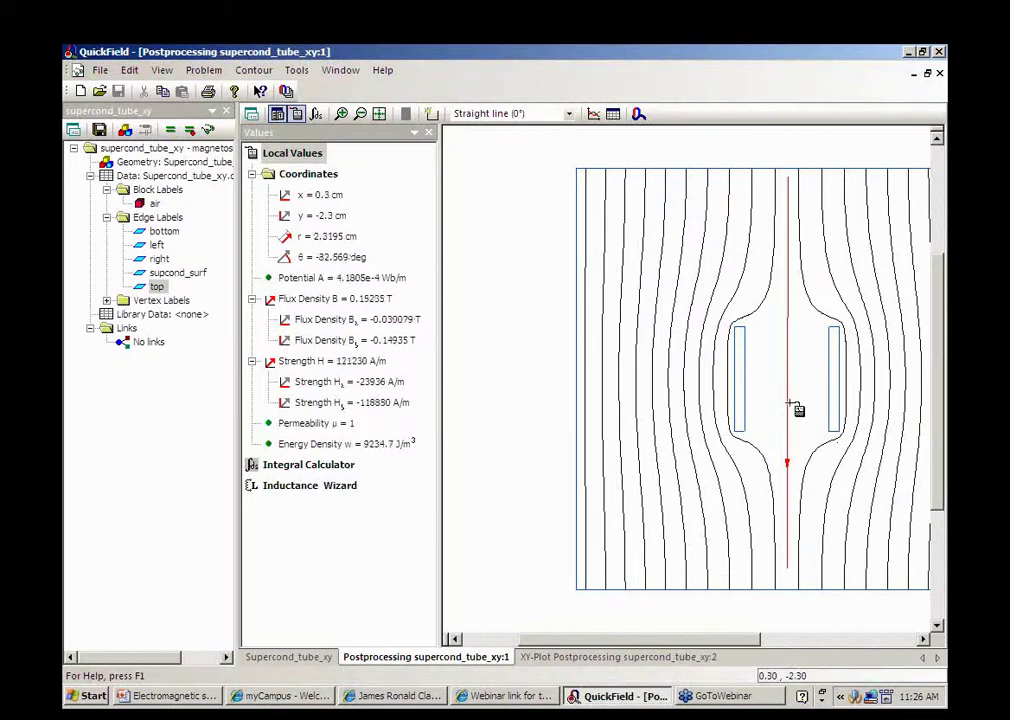
left_click(797, 387)
left_click(793, 377)
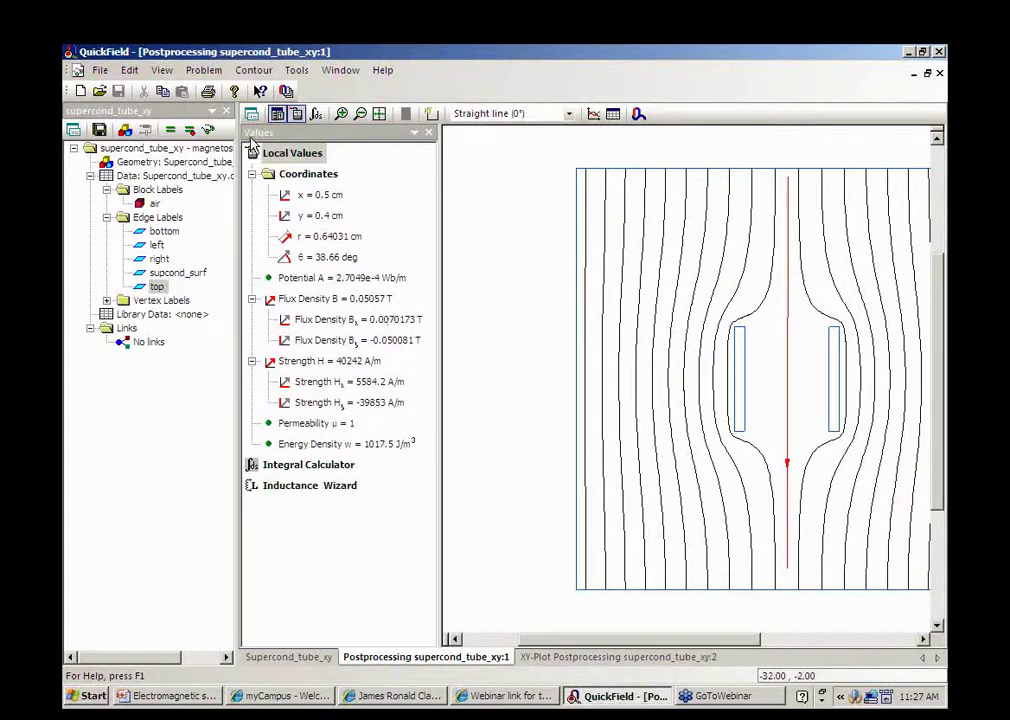
- Clear the contour from the field picture and open the Supercond_tube_xy geometry model
left_click(266, 76)
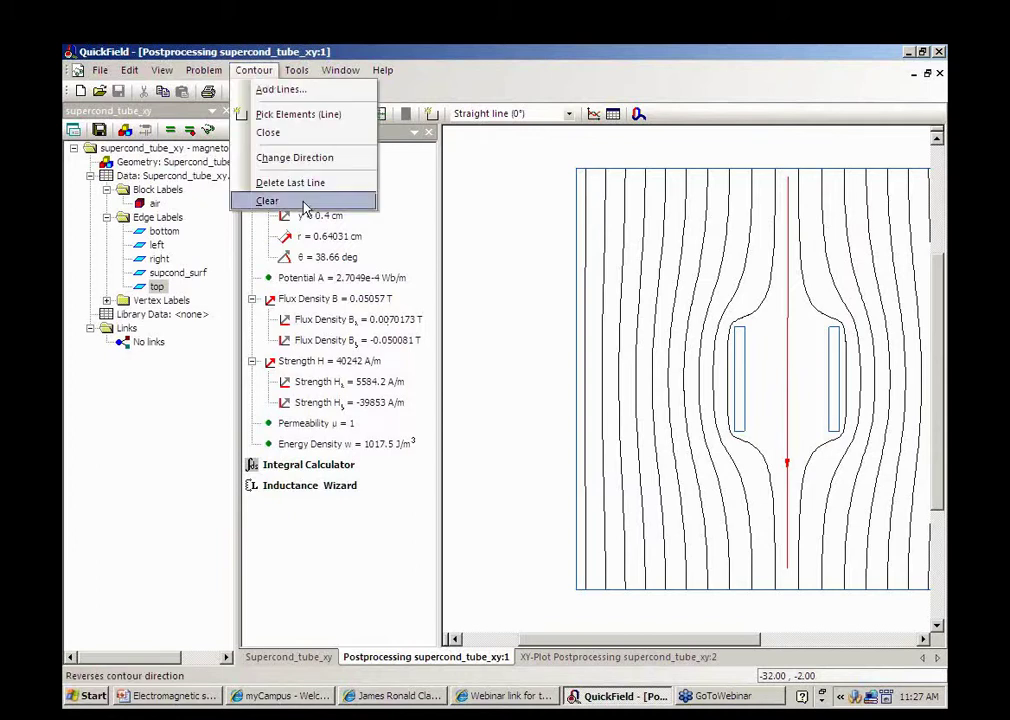
left_click(299, 204)
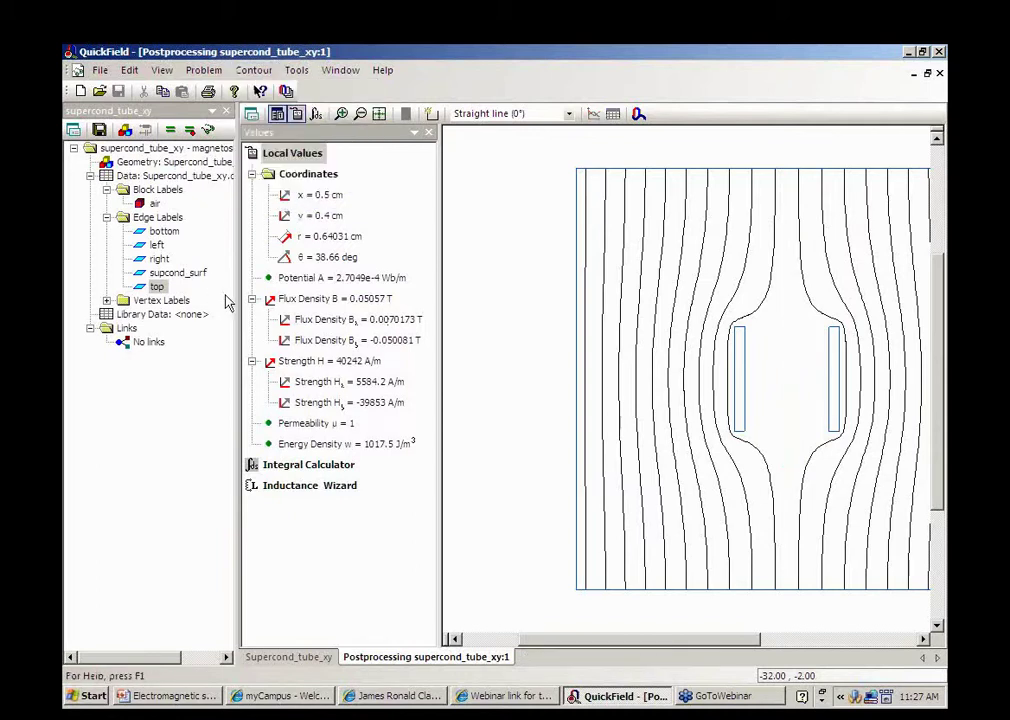
left_click(170, 168)
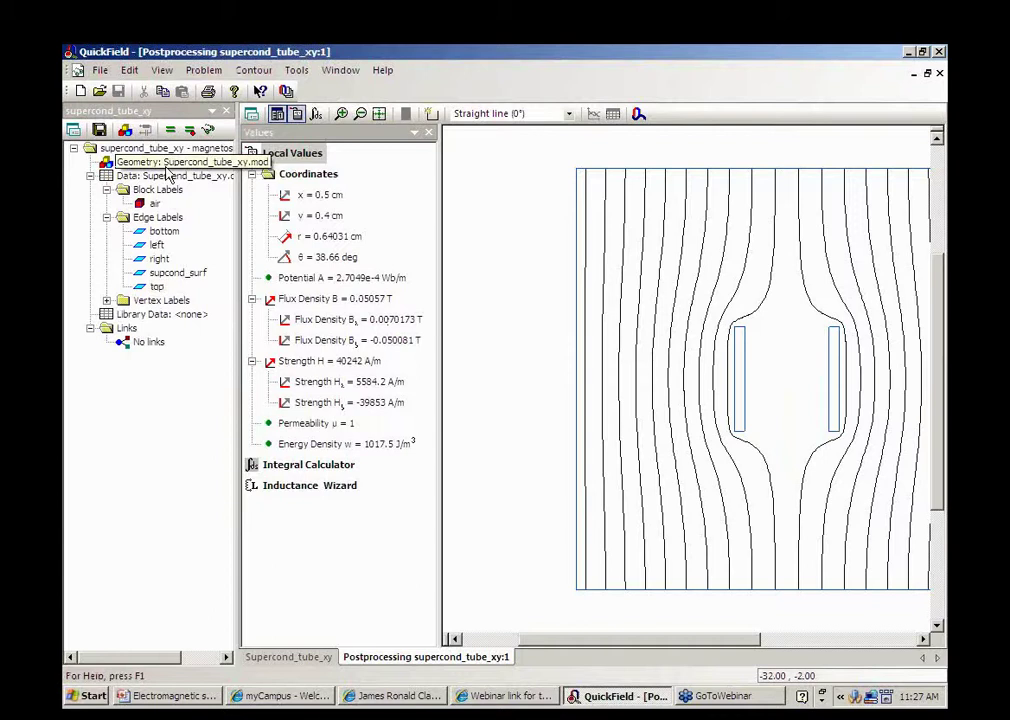
double_click(168, 168)
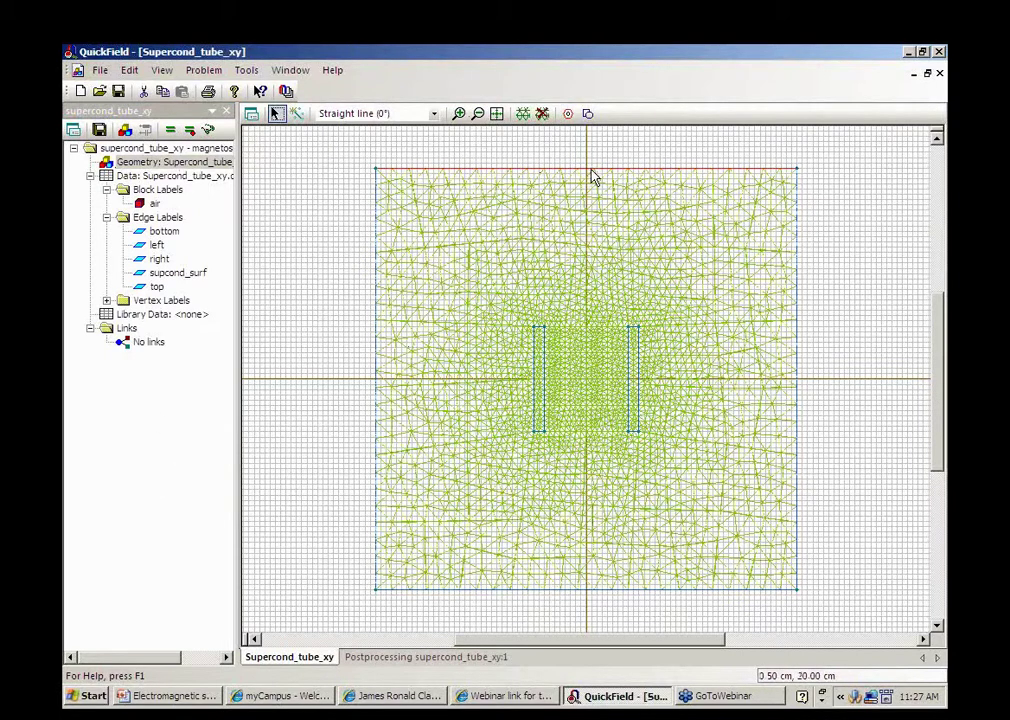
- Select the model's bottom edge and set the bottom edge label to Magnetic Potential with A0 = 0 Wb/m
left_click(560, 591)
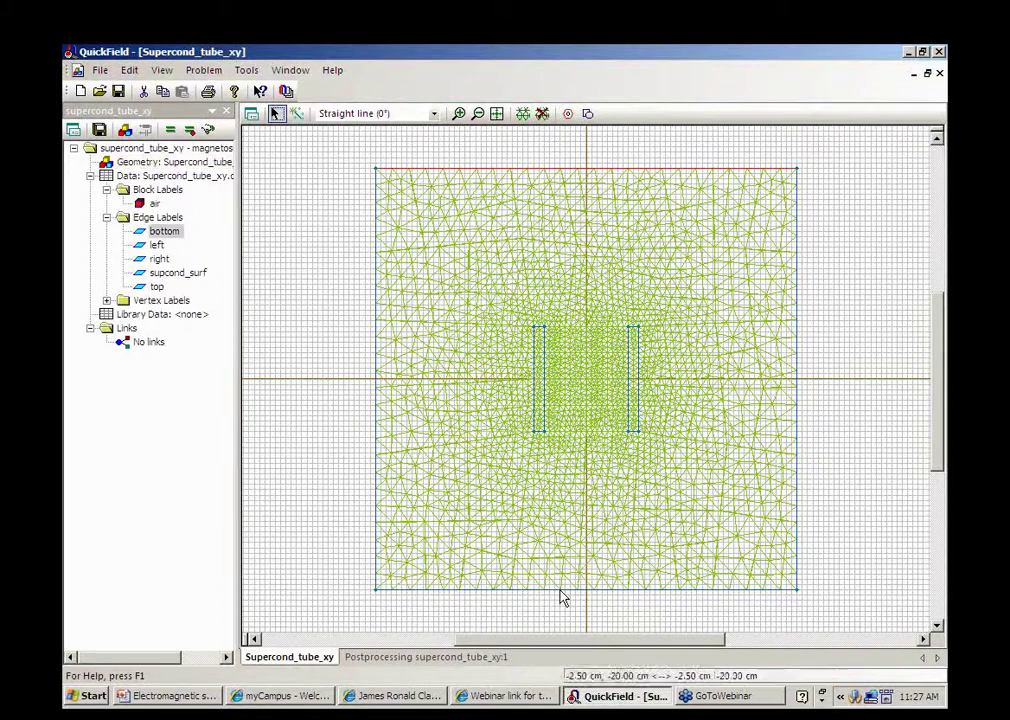
double_click(560, 589)
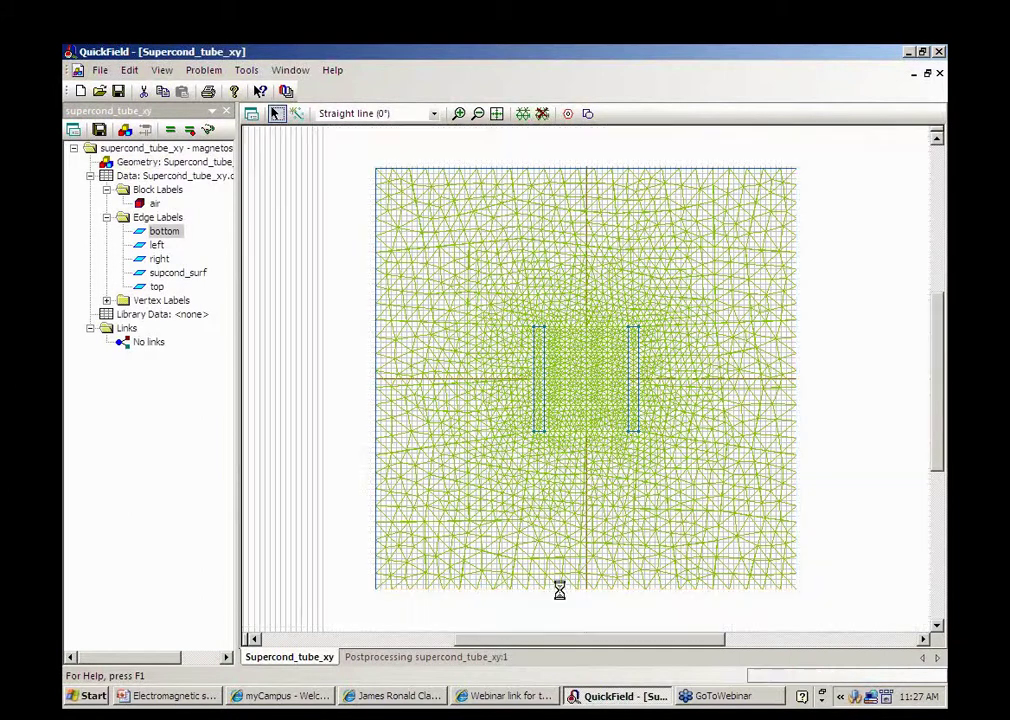
left_click(469, 480)
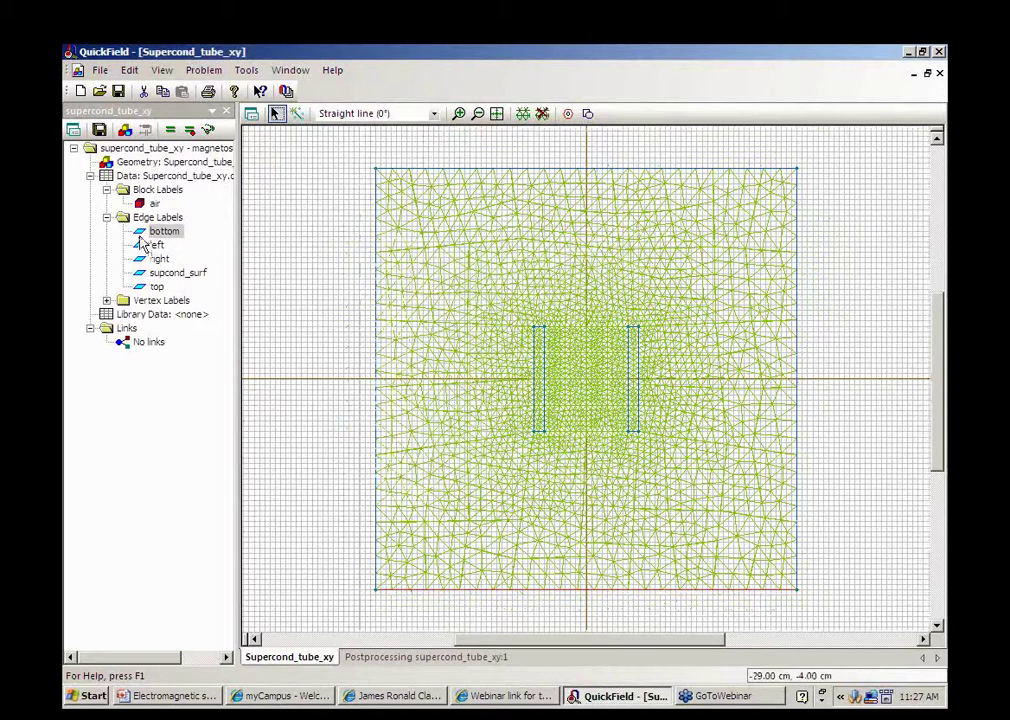
double_click(164, 231)
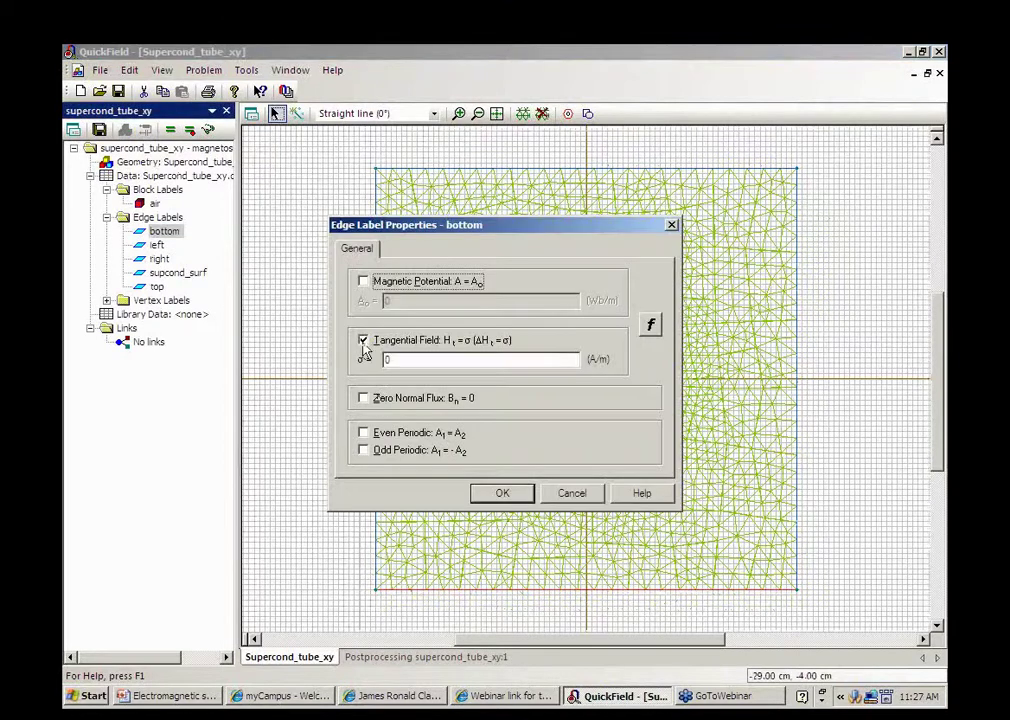
left_click(363, 281)
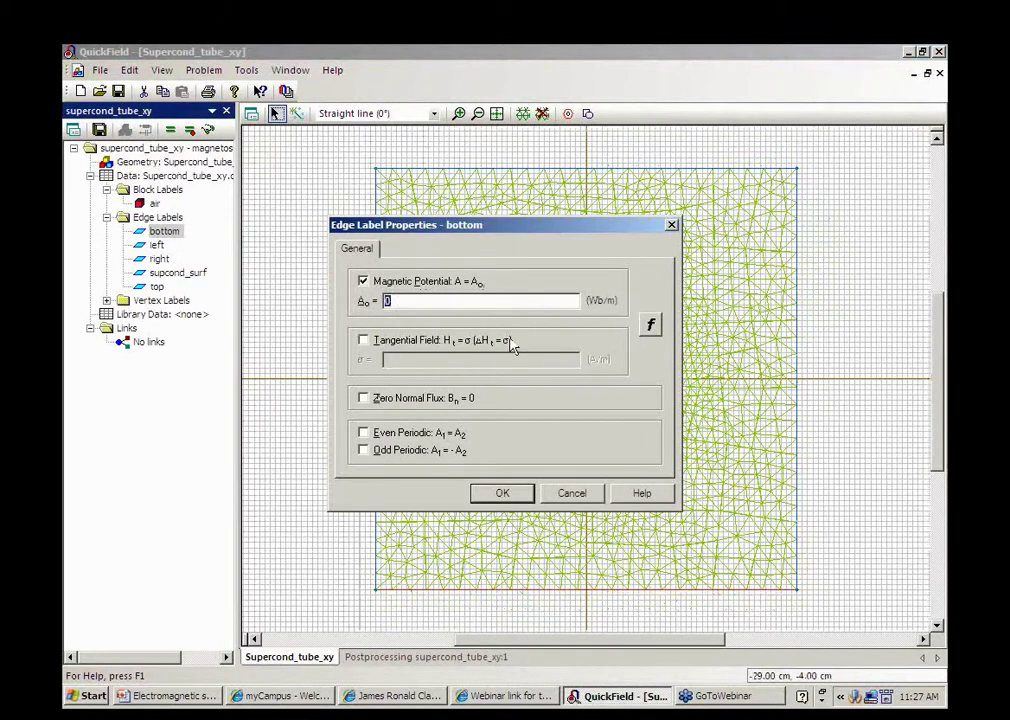
left_click(501, 492)
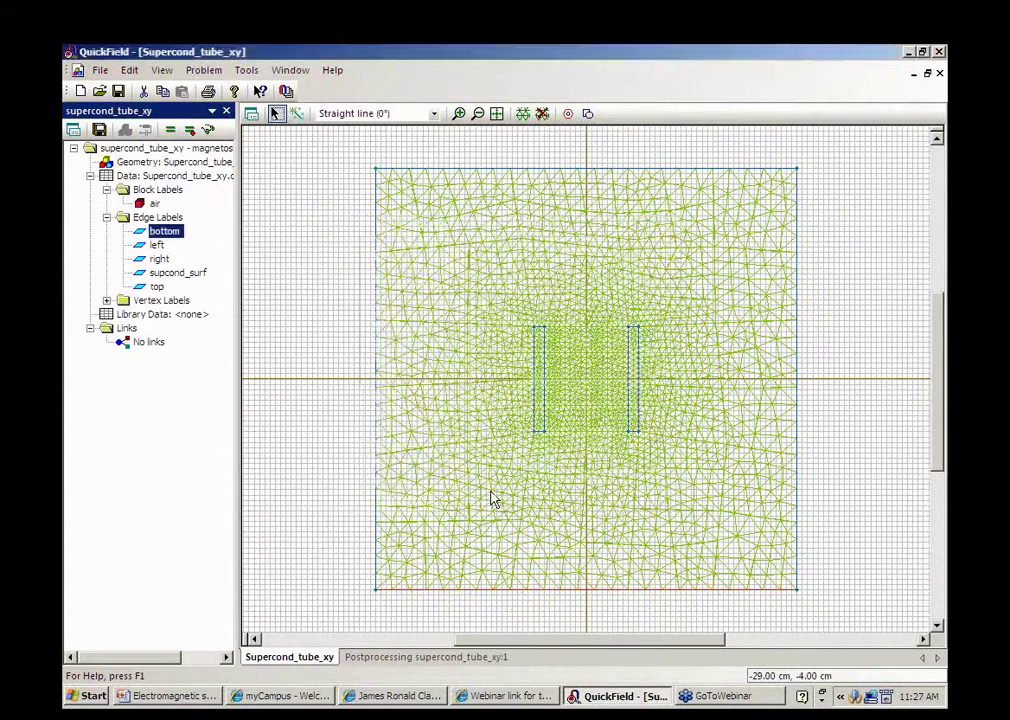
- Set the top edge label's boundary condition to Magnetic Potential with A0 = 1 Wb/m
left_click(157, 289)
double_click(157, 290)
left_click(363, 281)
type("1")
left_click(497, 494)
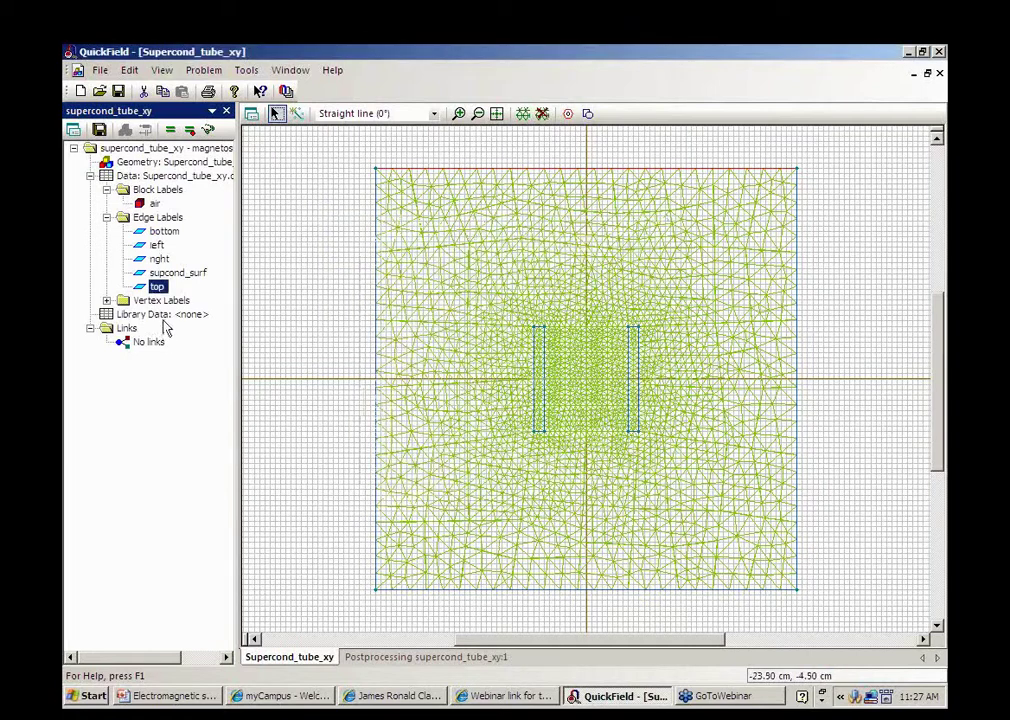
- Switch the left edge label from Magnetic Potential to Tangential Field, and open the right edge label's properties
left_click(157, 246)
double_click(158, 247)
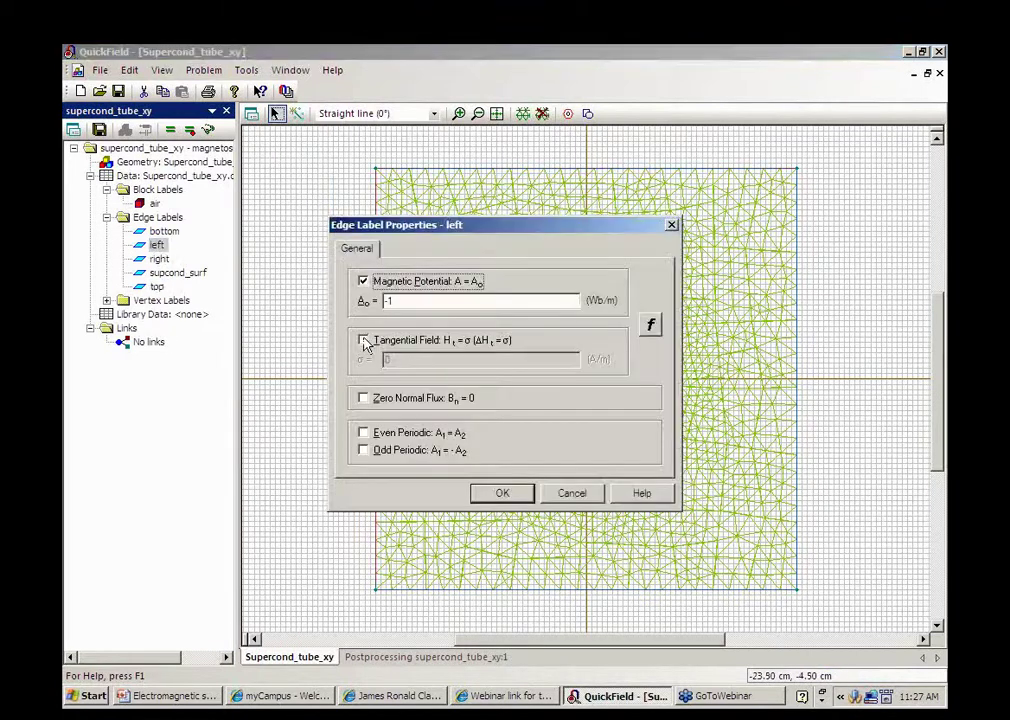
left_click(363, 340)
left_click(503, 494)
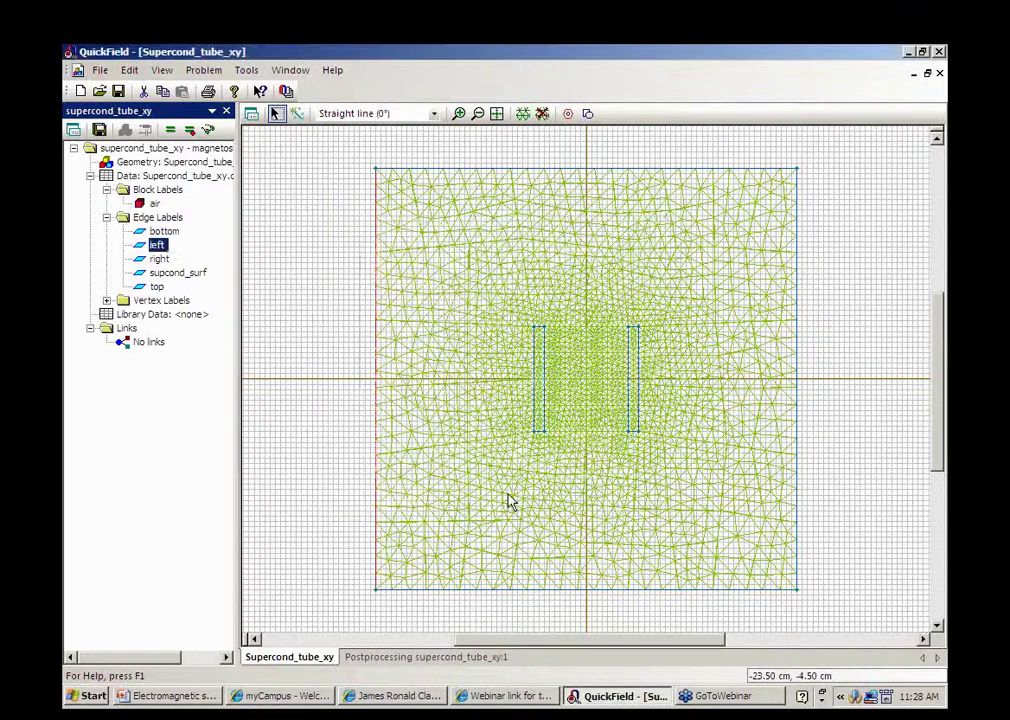
left_click(159, 259)
double_click(158, 263)
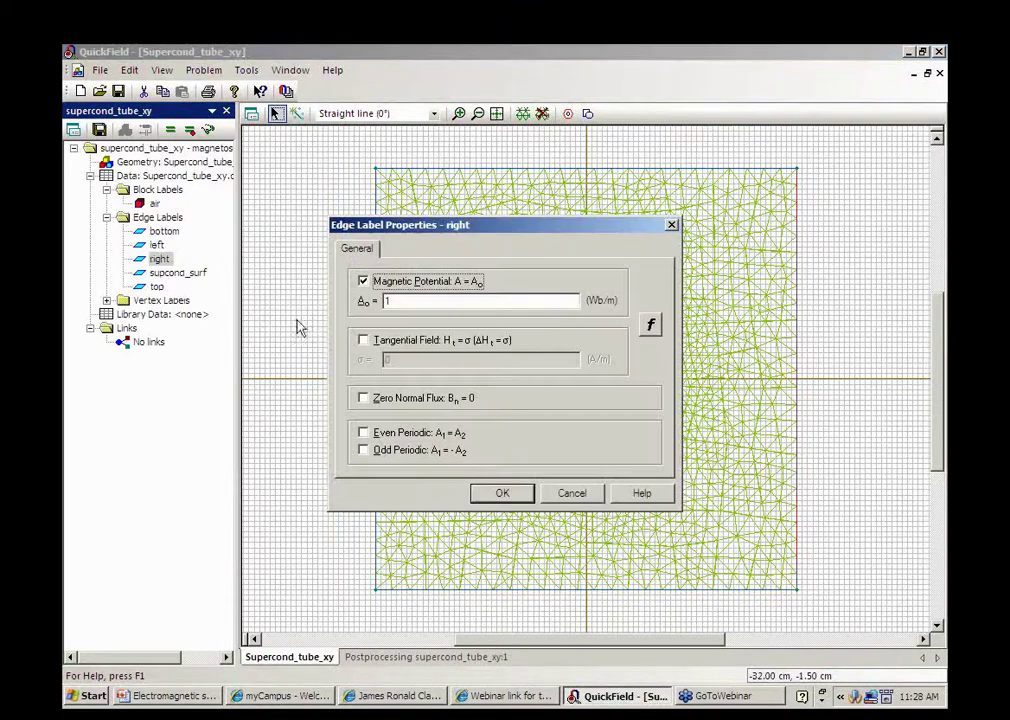
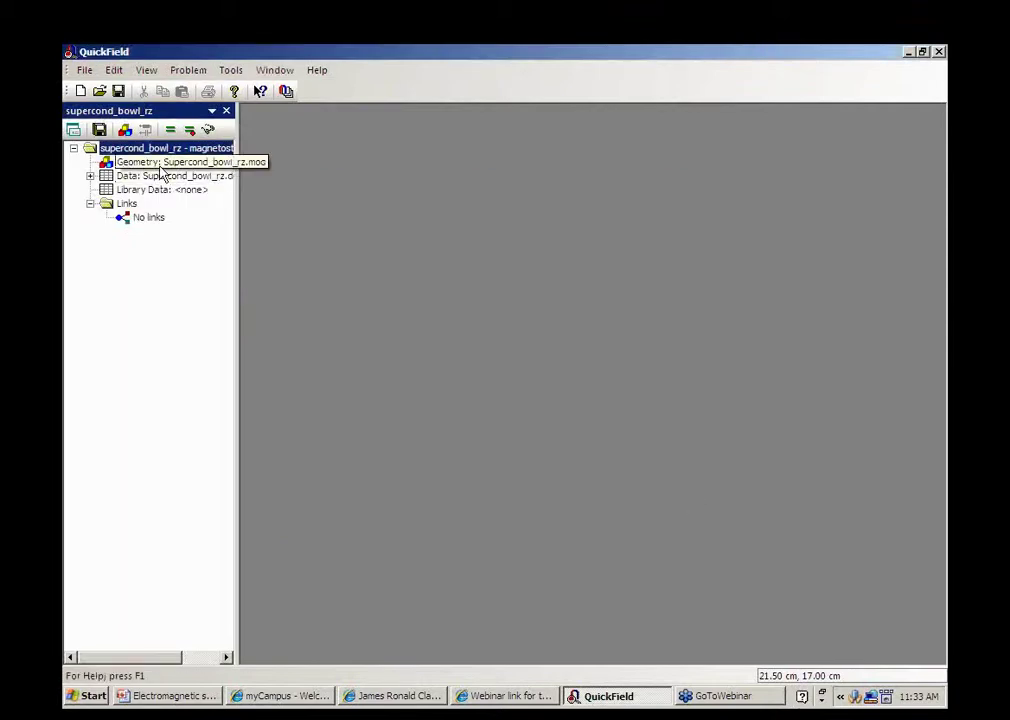
- Open the Supercond_bowl_rz geometry model in a maximised window and fit the whole model in view
left_click(160, 166)
double_click(160, 166)
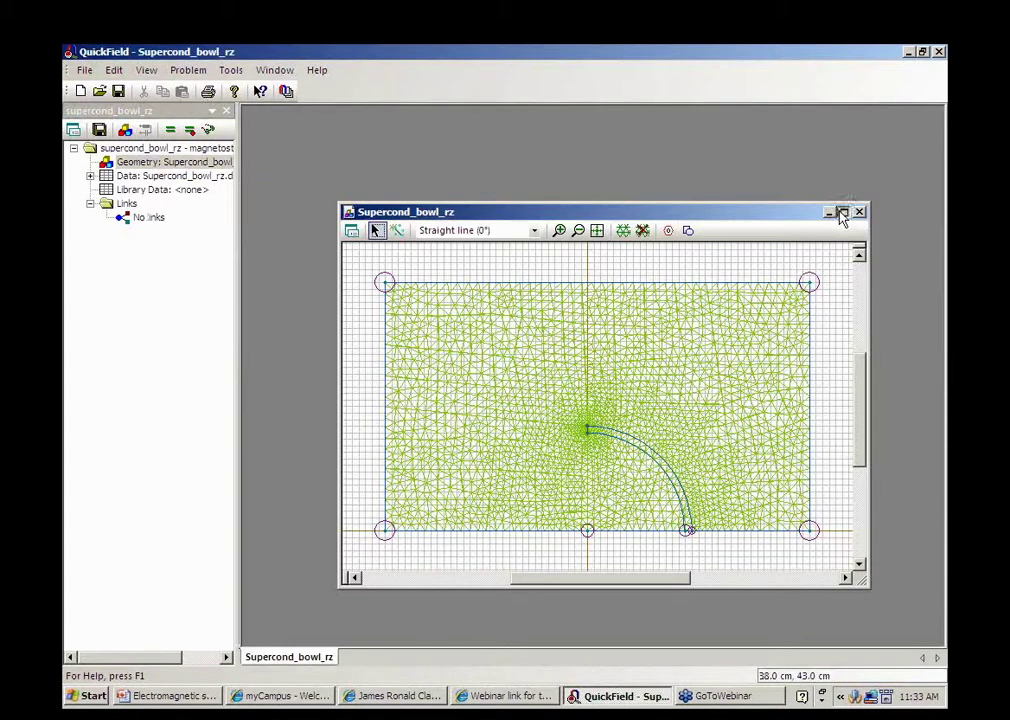
left_click(843, 212)
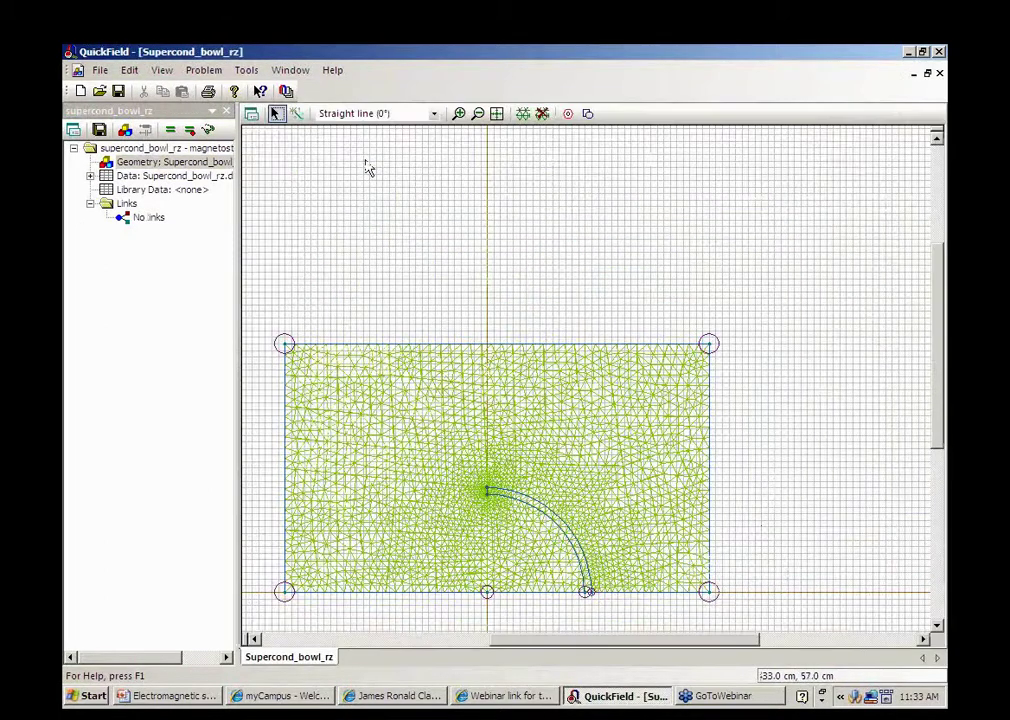
left_click(497, 114)
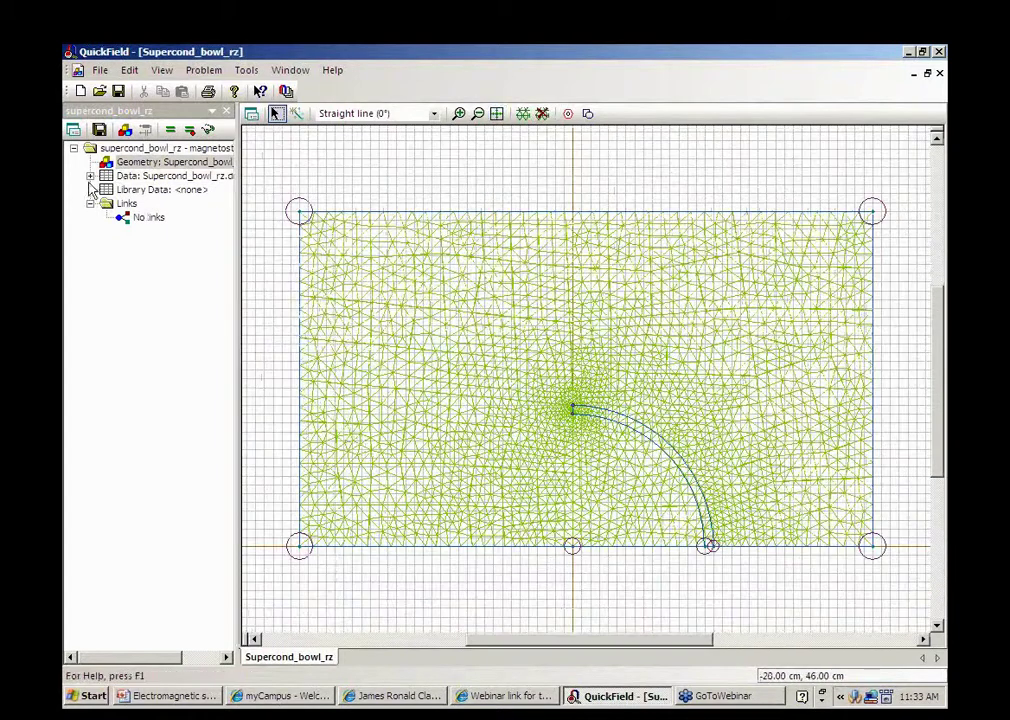
- Expand the bowl problem's block and edge labels and highlight the air, helmet and bottom regions in the model
left_click(90, 175)
left_click(106, 189)
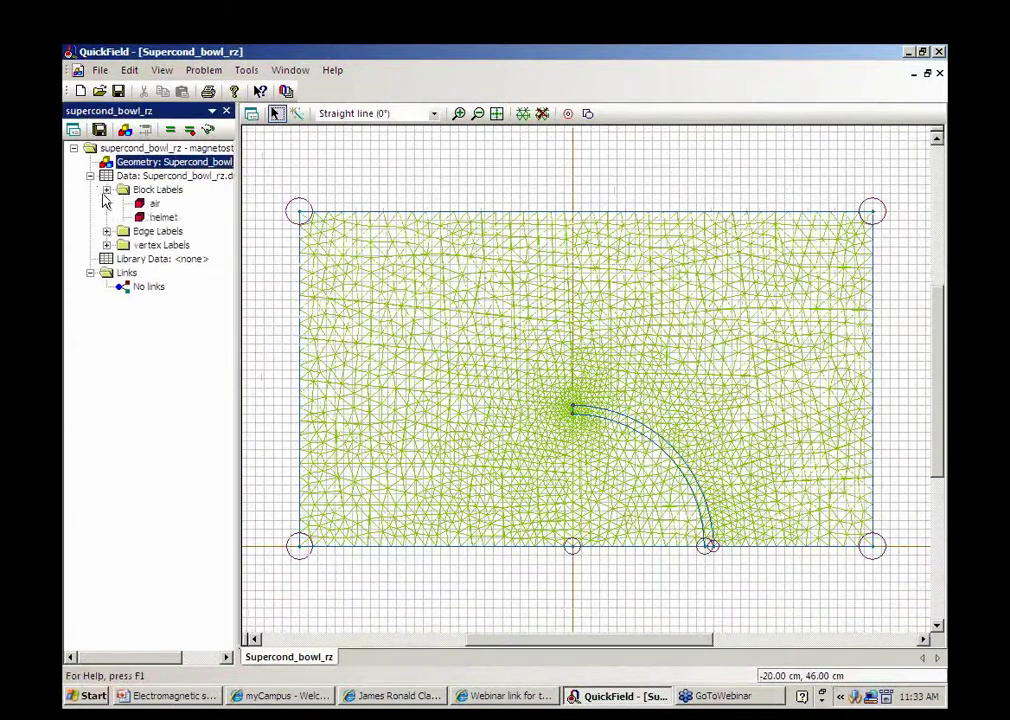
left_click(155, 203)
left_click(163, 218)
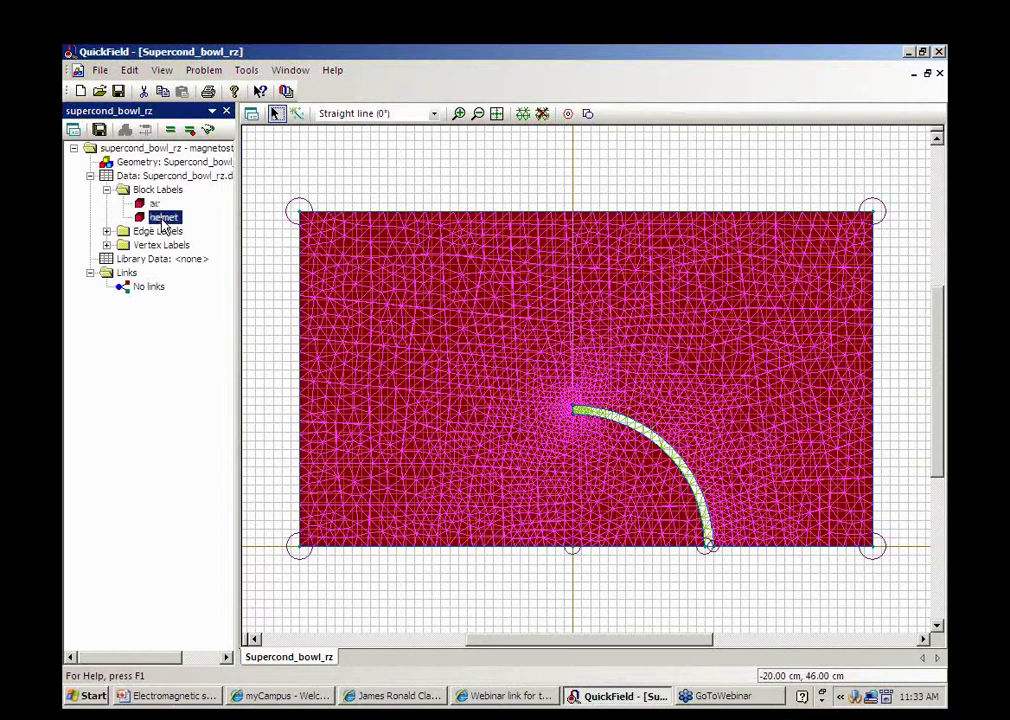
left_click(107, 231)
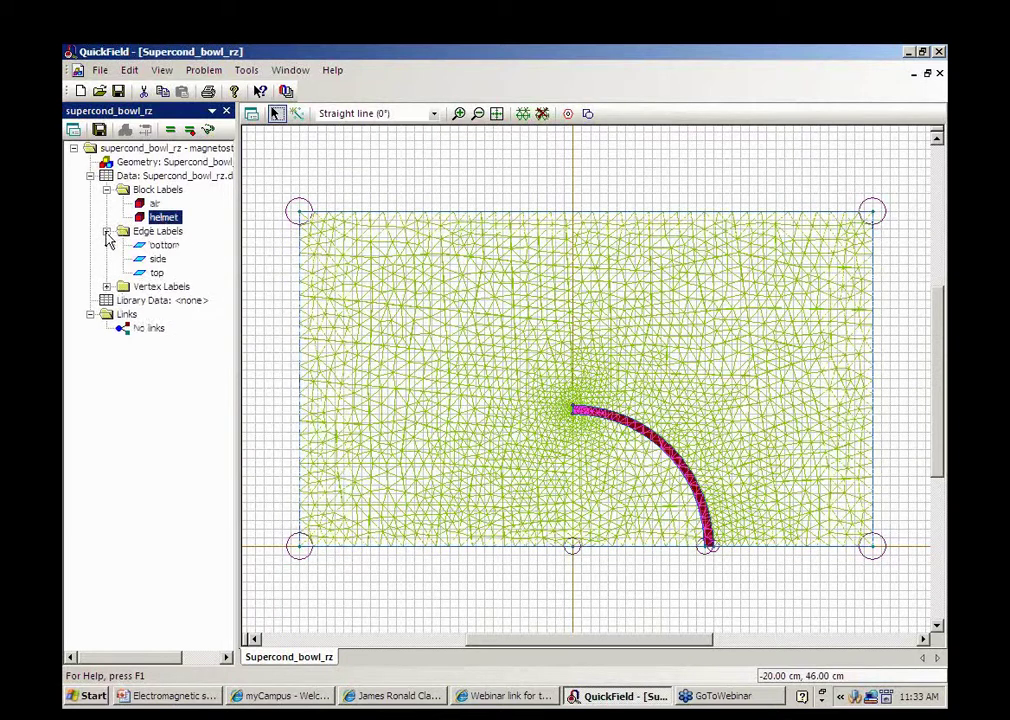
left_click(160, 245)
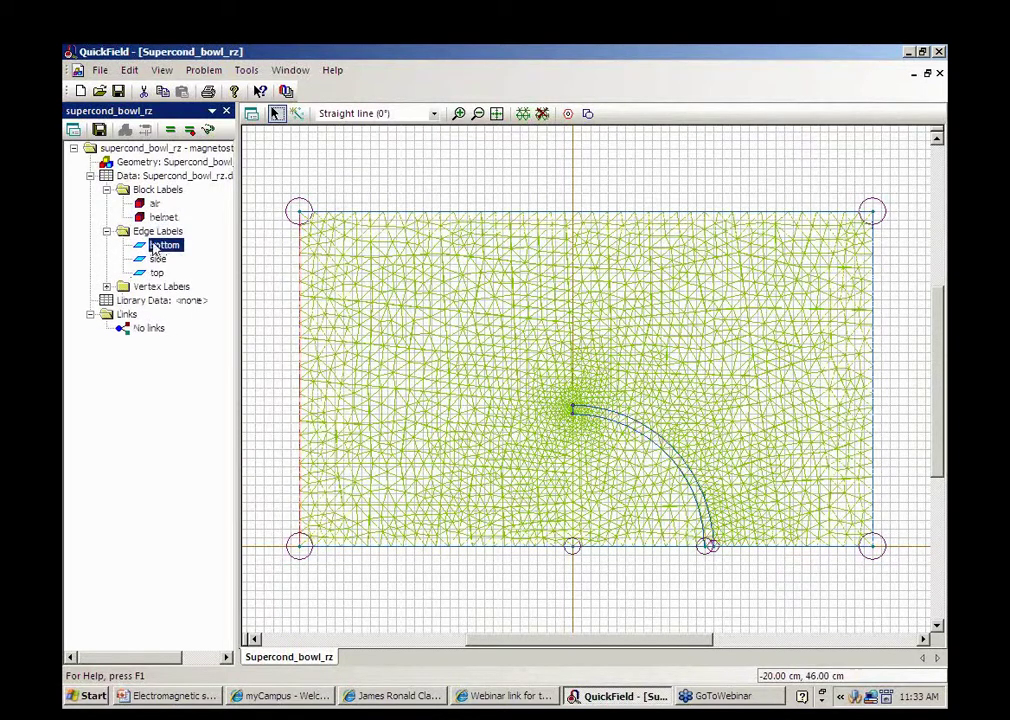
- Review the material properties of the air and helmet block labels
left_click(155, 206)
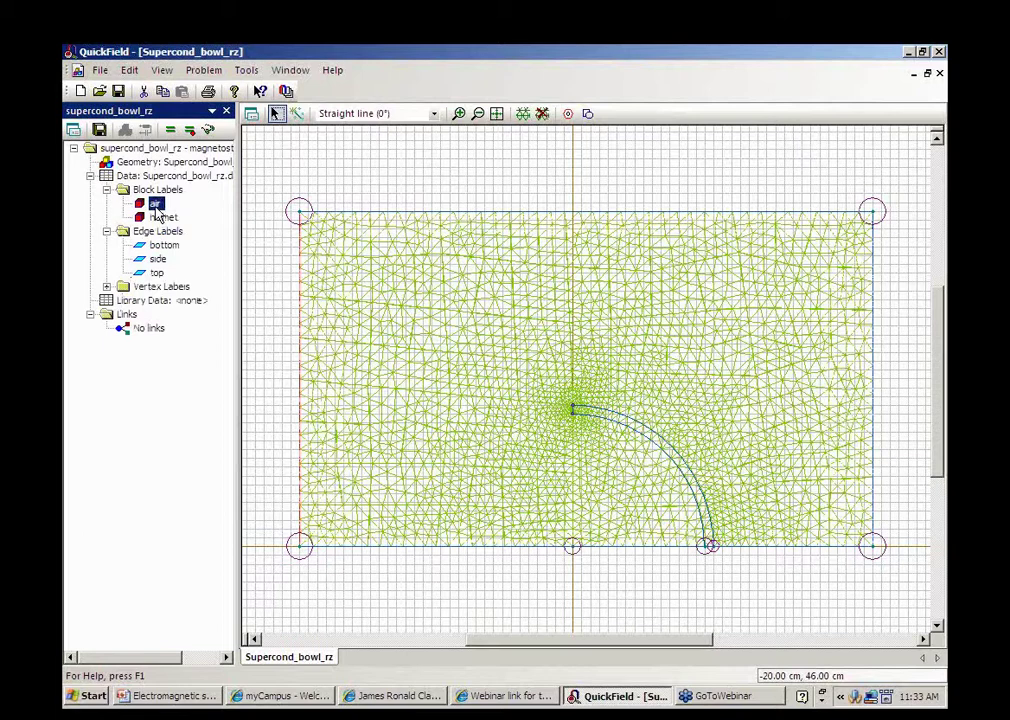
double_click(155, 206)
left_click(494, 541)
left_click(163, 218)
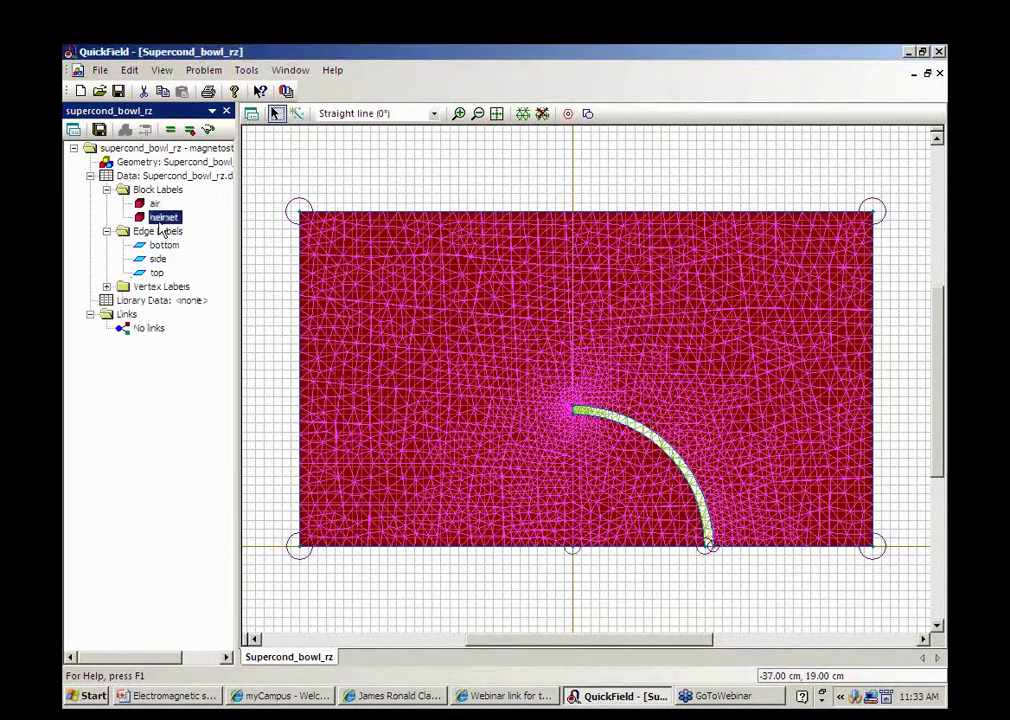
double_click(160, 220)
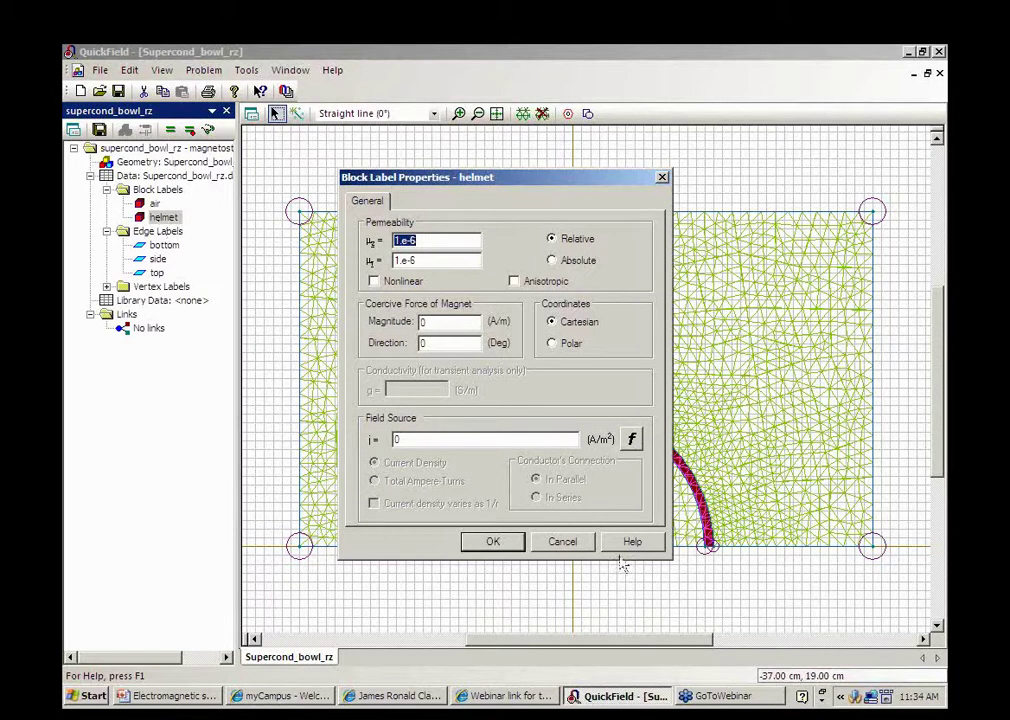
- Review the boundary conditions of the bowl problem's side, top and bottom edge labels
left_click(485, 548)
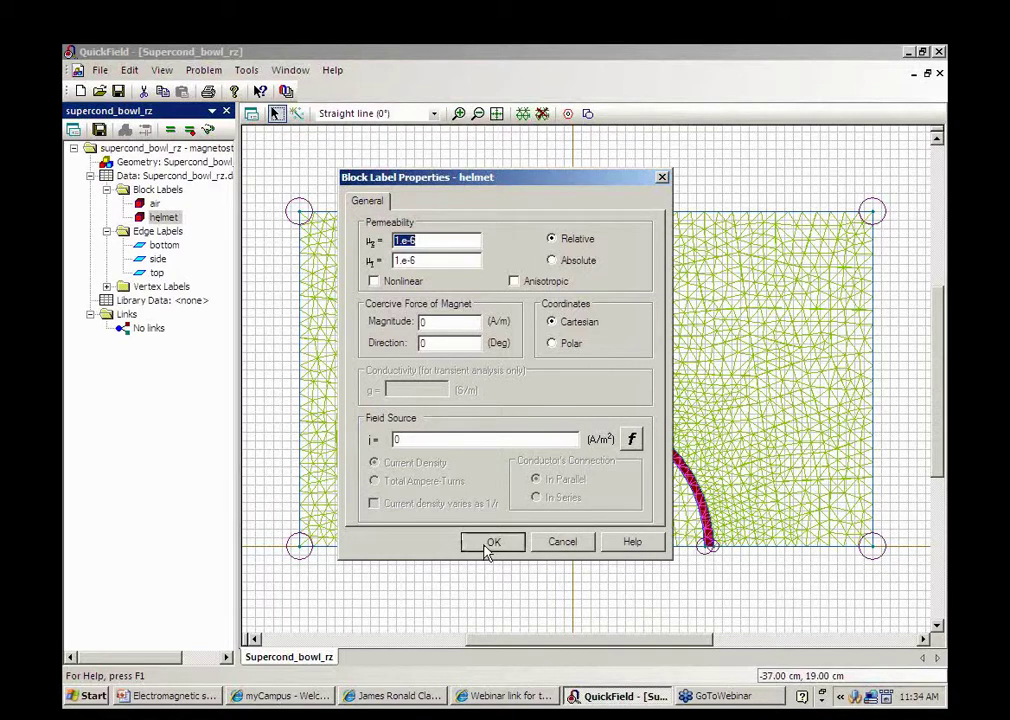
left_click(490, 546)
double_click(158, 258)
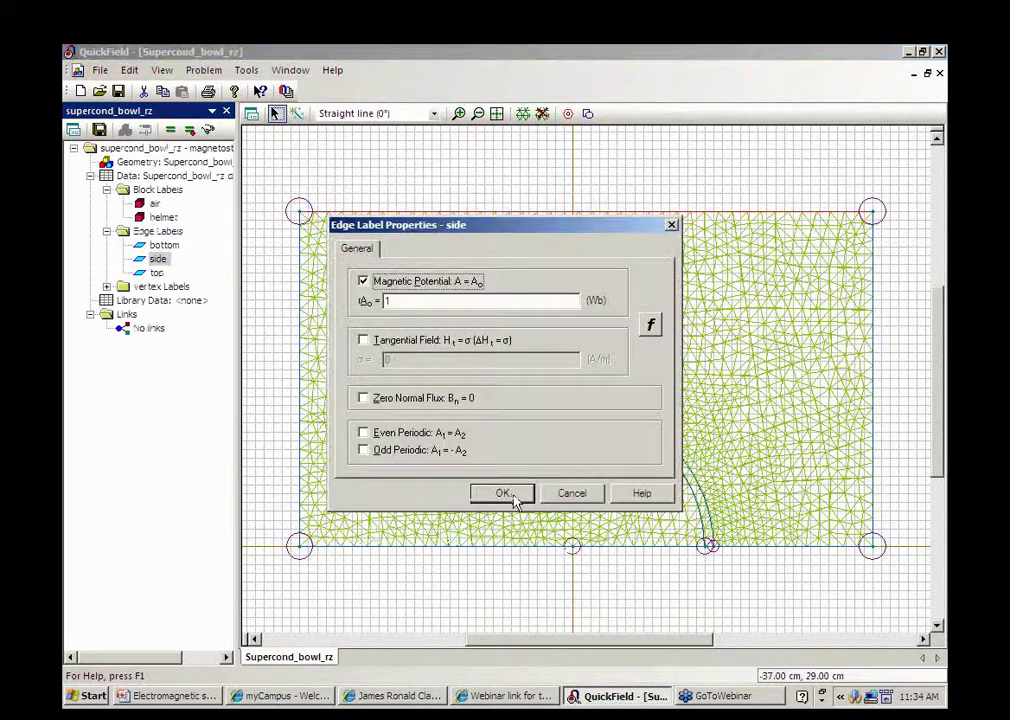
left_click(513, 496)
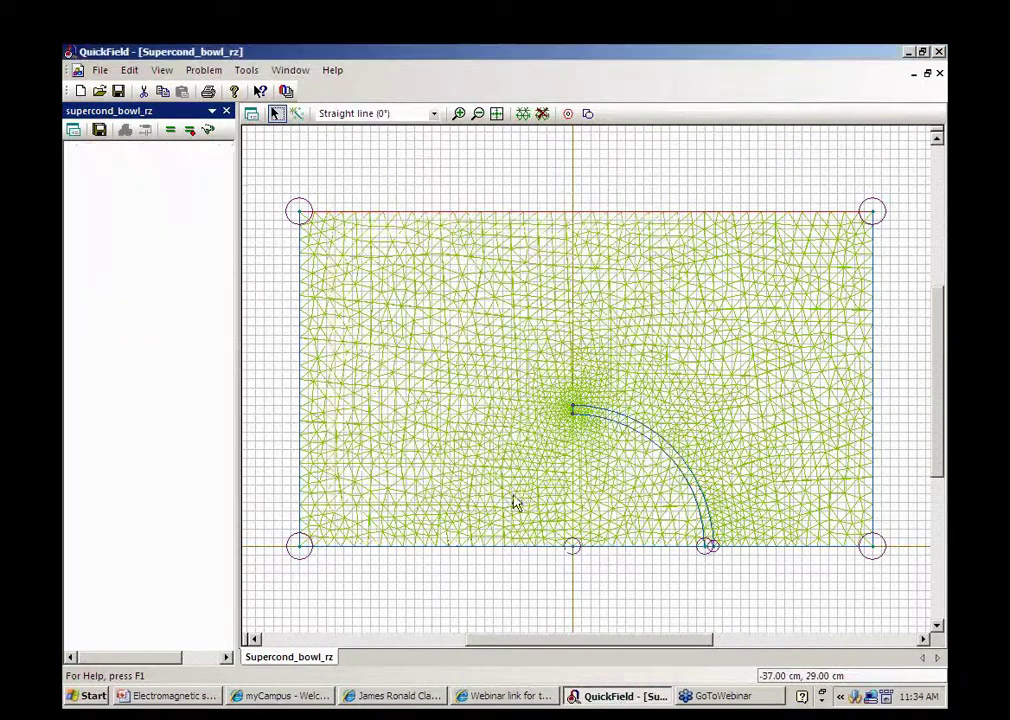
left_click(155, 276)
double_click(154, 276)
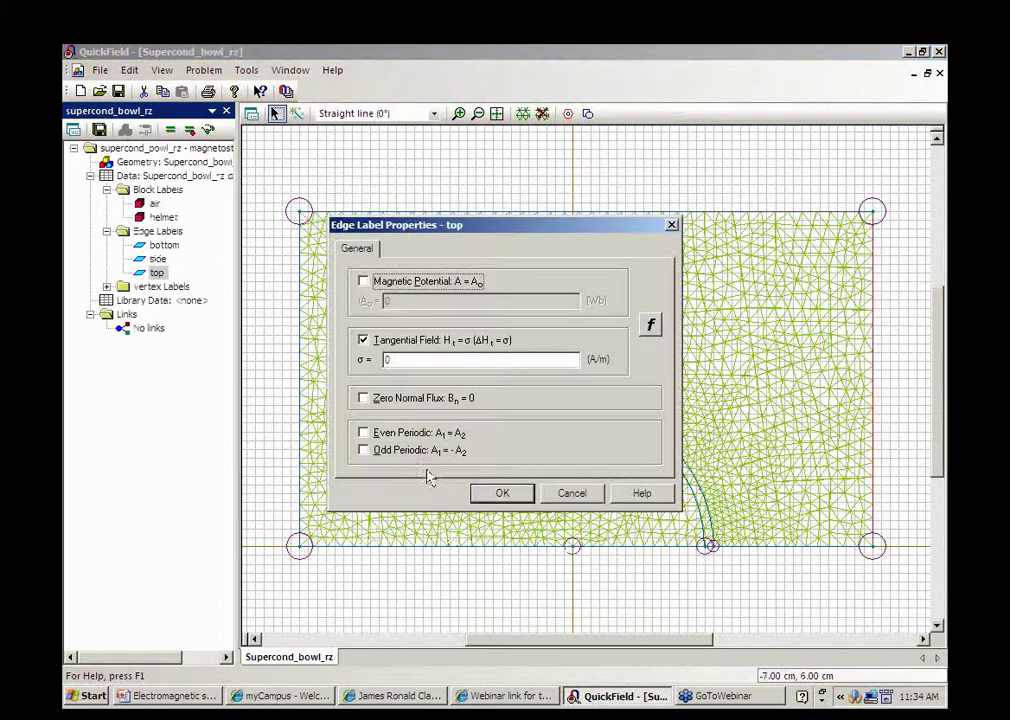
left_click(488, 494)
left_click(162, 246)
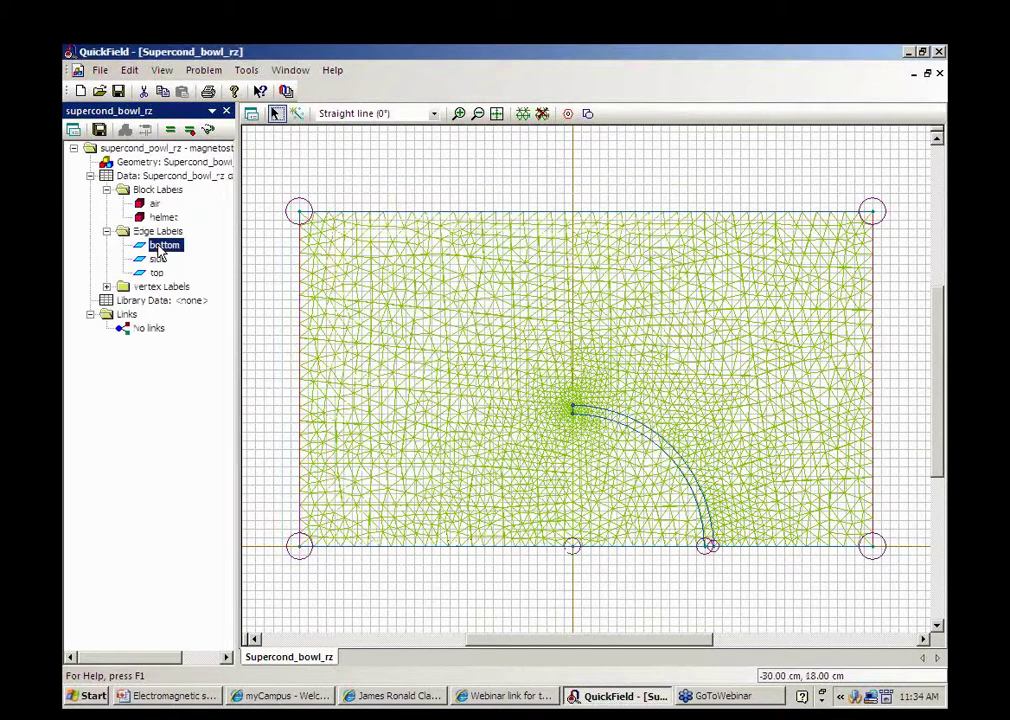
double_click(158, 250)
left_click(505, 492)
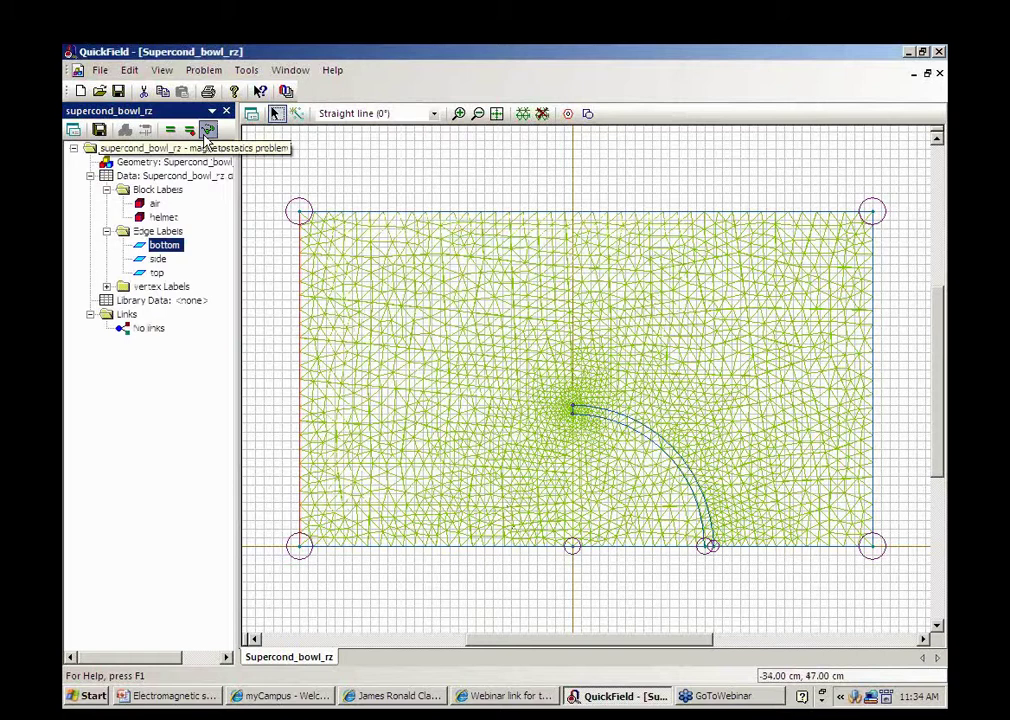
- Display the bowl problem's field picture and pick the bowl's inner arc as a contour
left_click(208, 131)
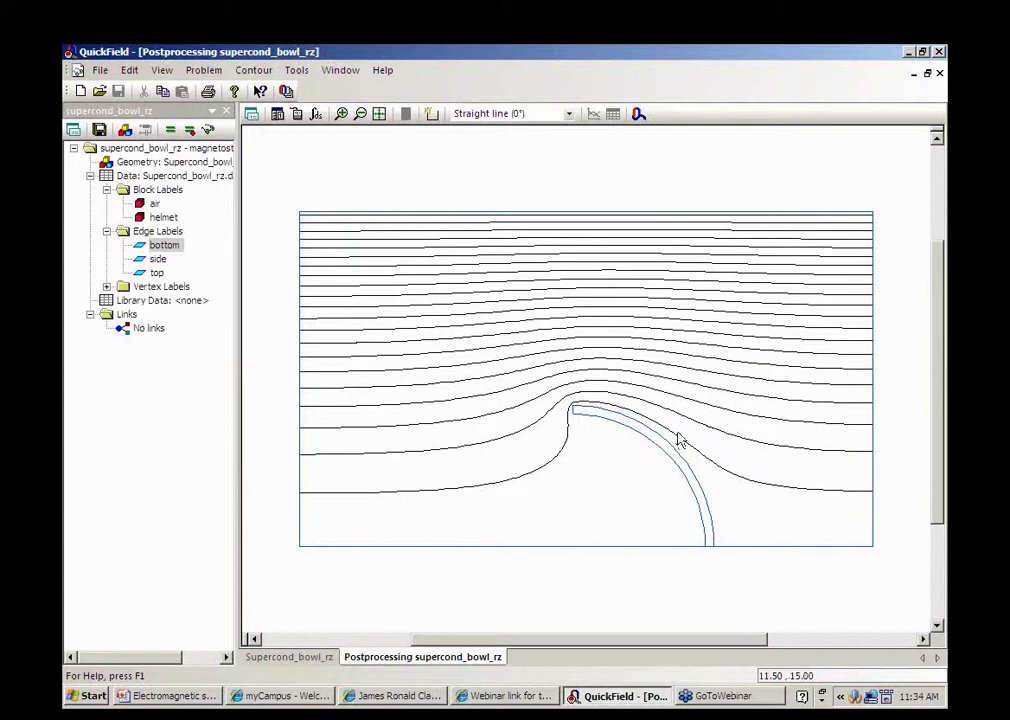
left_click(431, 113)
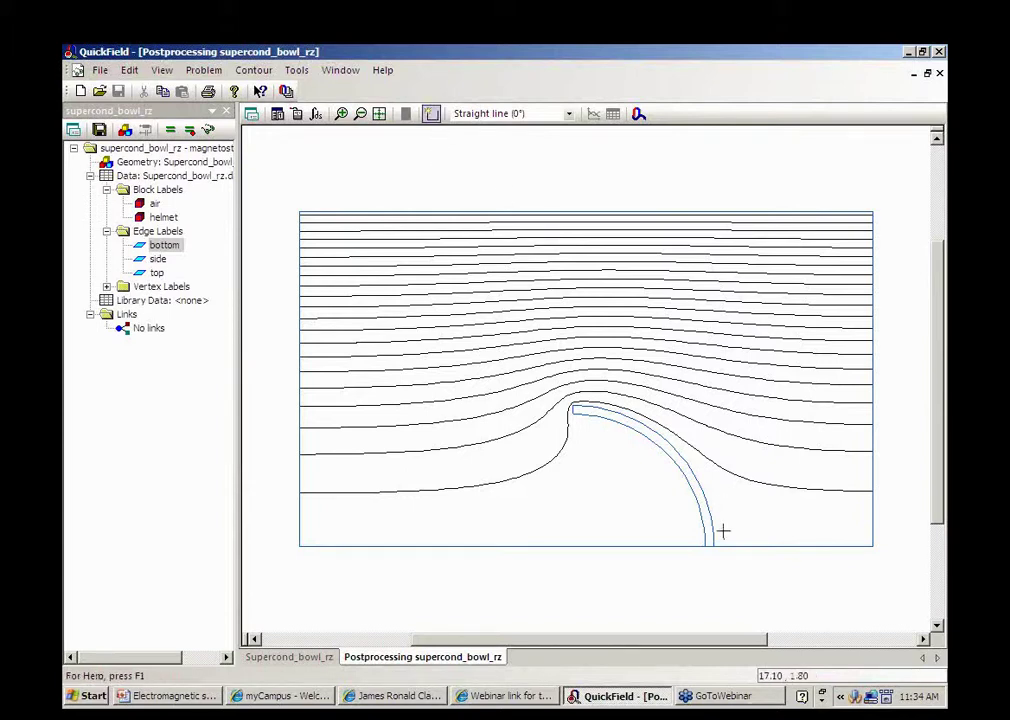
left_click(698, 482)
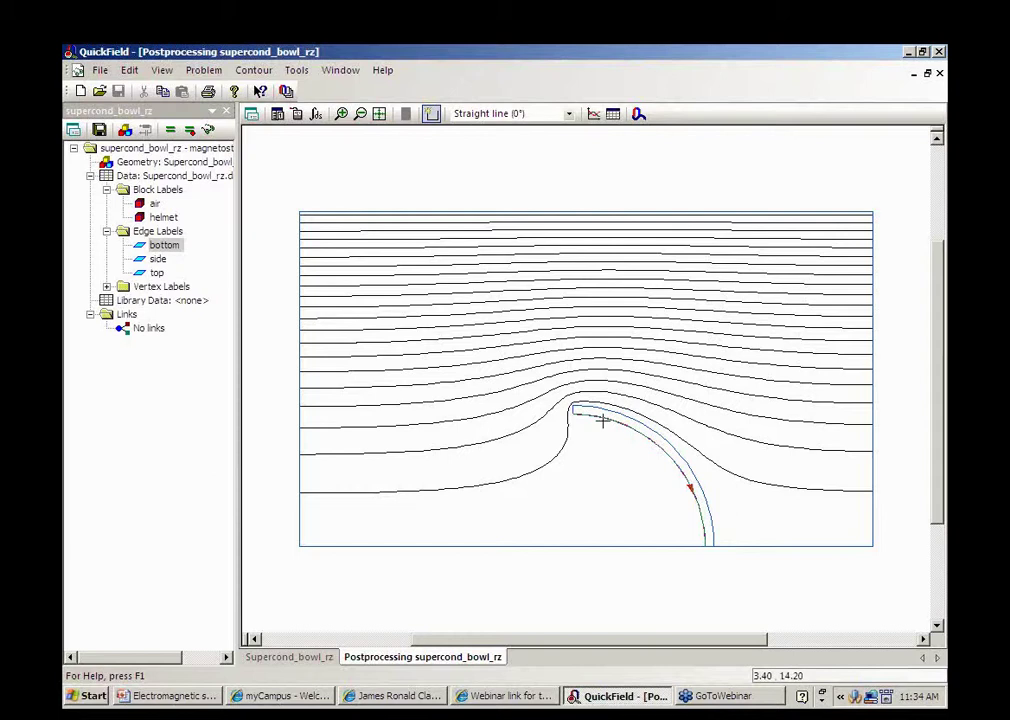
- Create an XY-plot along the inner arc contour and switch the plotted quantity to Strength
right_click(603, 420)
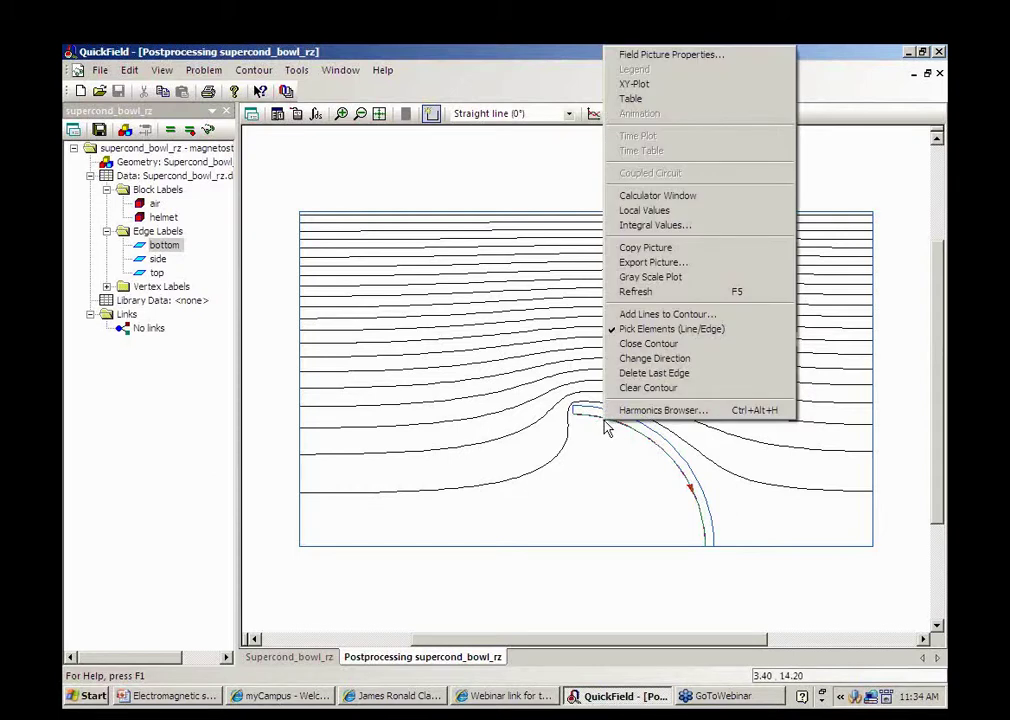
left_click(668, 88)
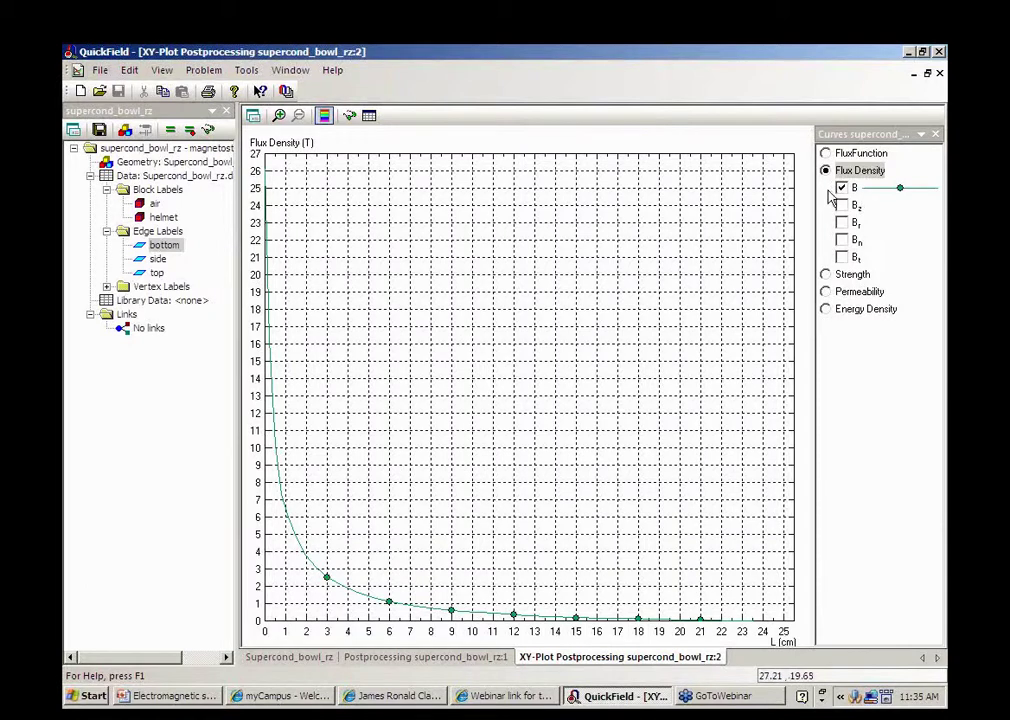
left_click(827, 281)
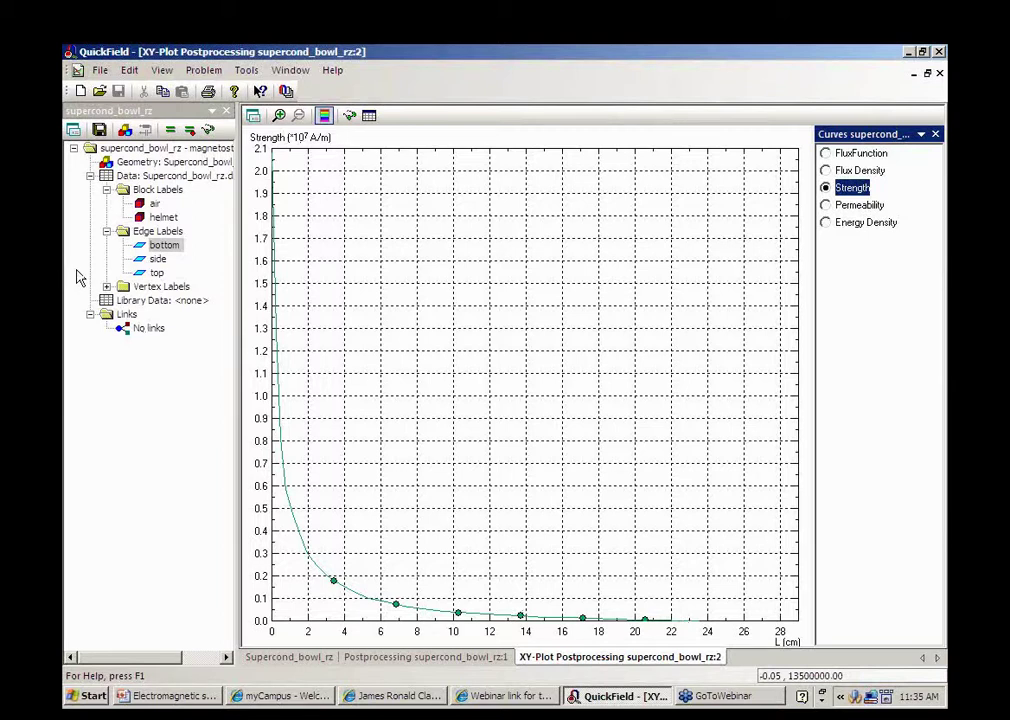
- Tile the open windows horizontally and maximise the supercond_bowl_rz field picture
left_click(290, 70)
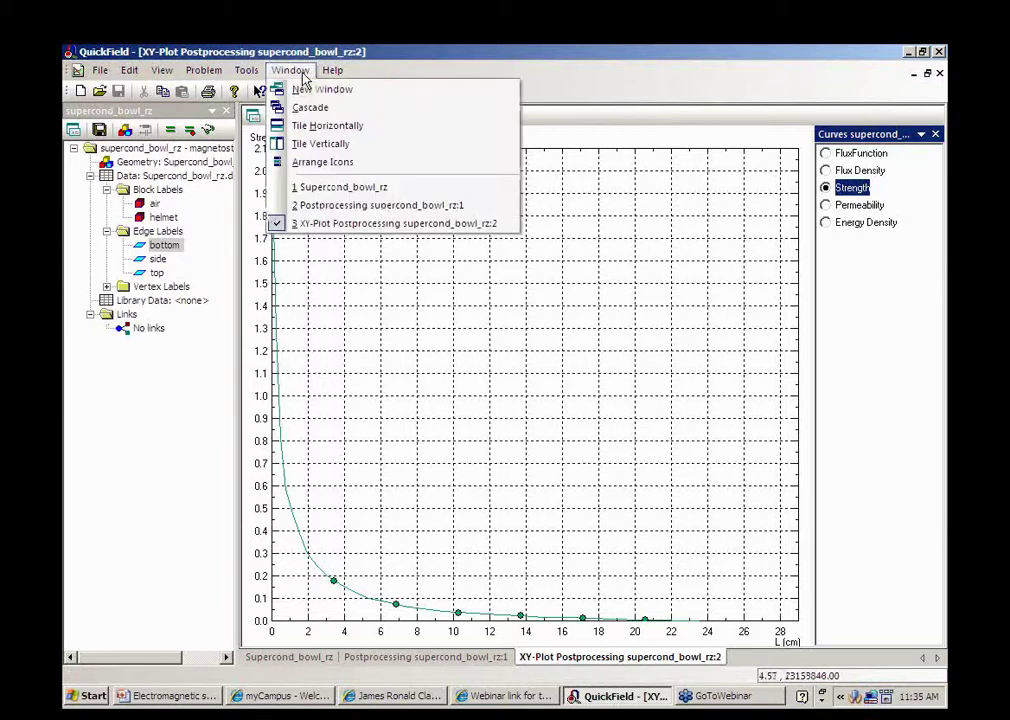
left_click(333, 135)
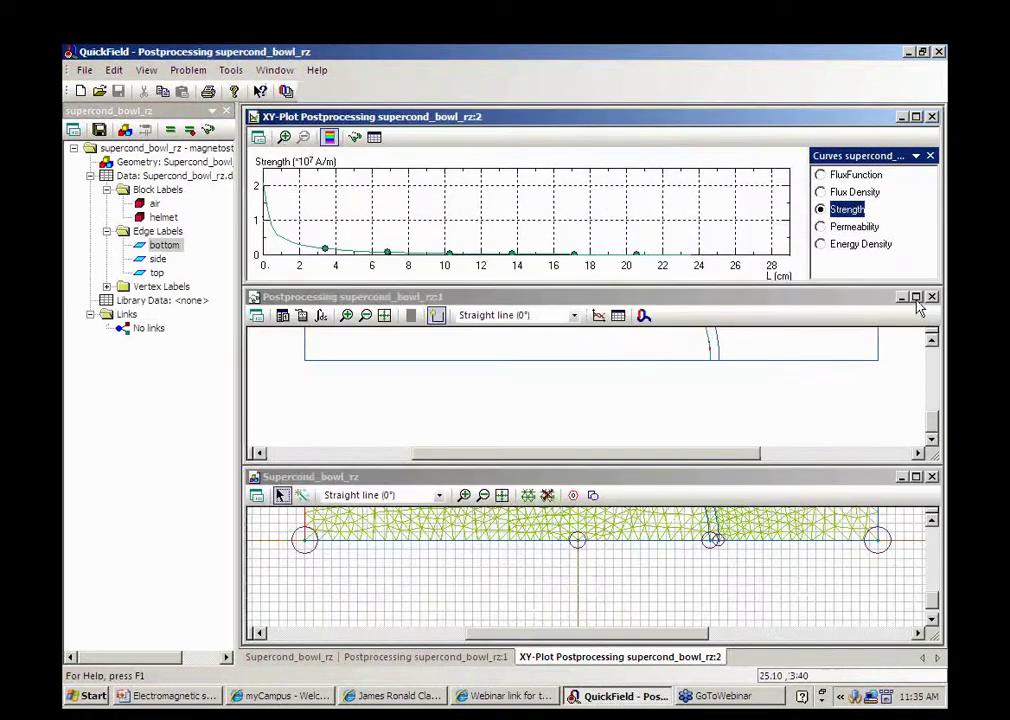
left_click(915, 297)
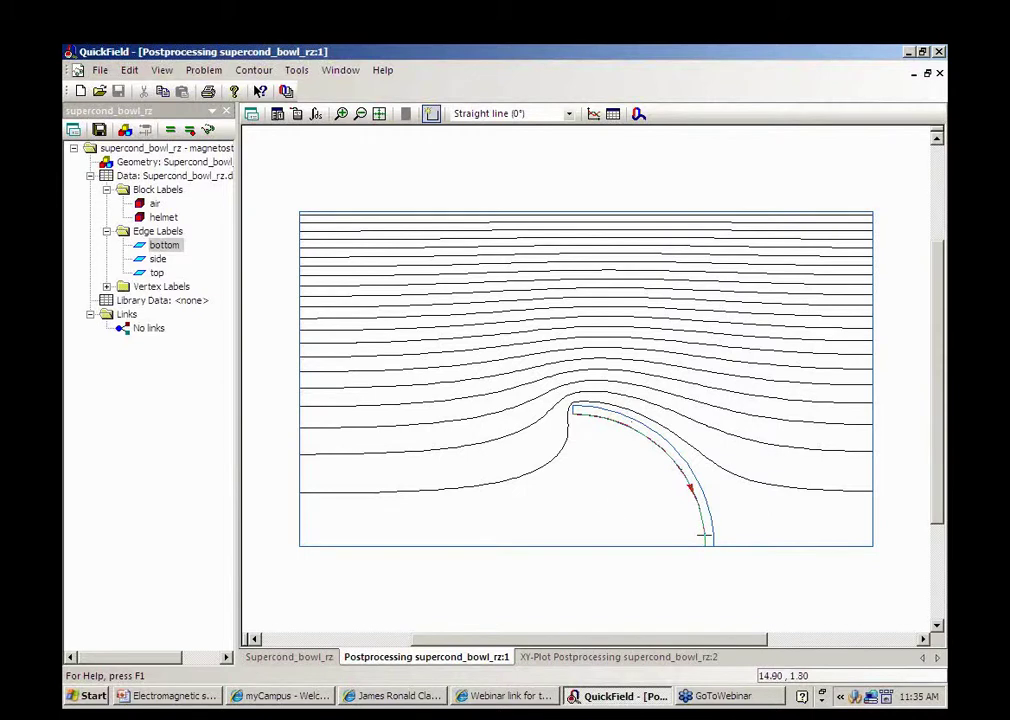
- Open the supercon_mu_bowl_rz problem from the Shielding_Webinar folder and display its geometry model
left_click(101, 72)
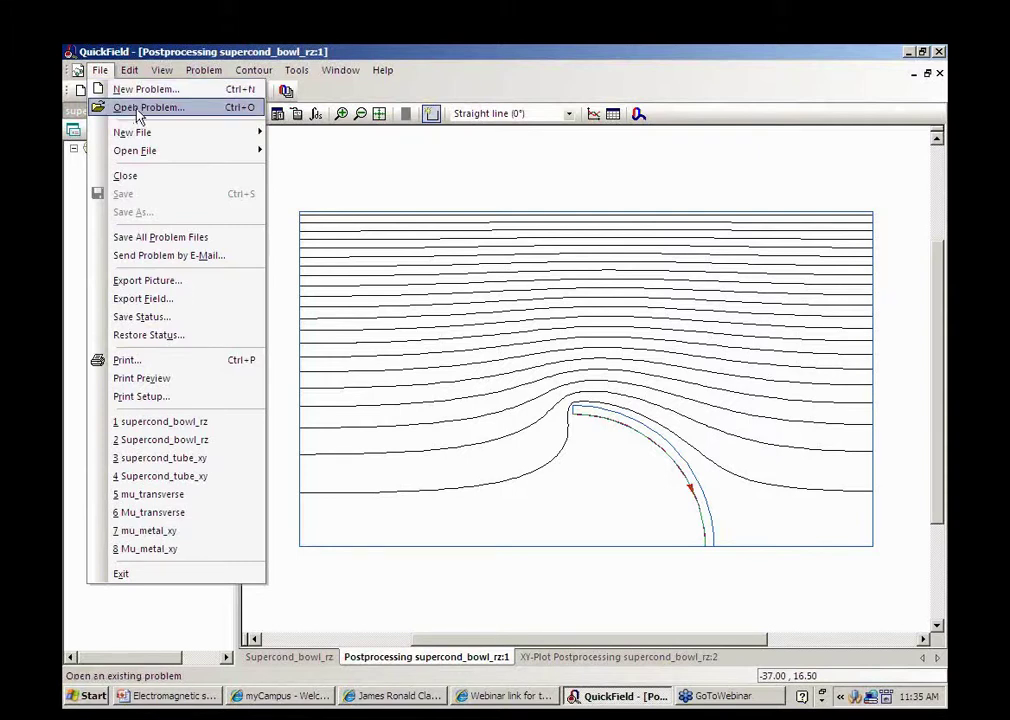
left_click(140, 108)
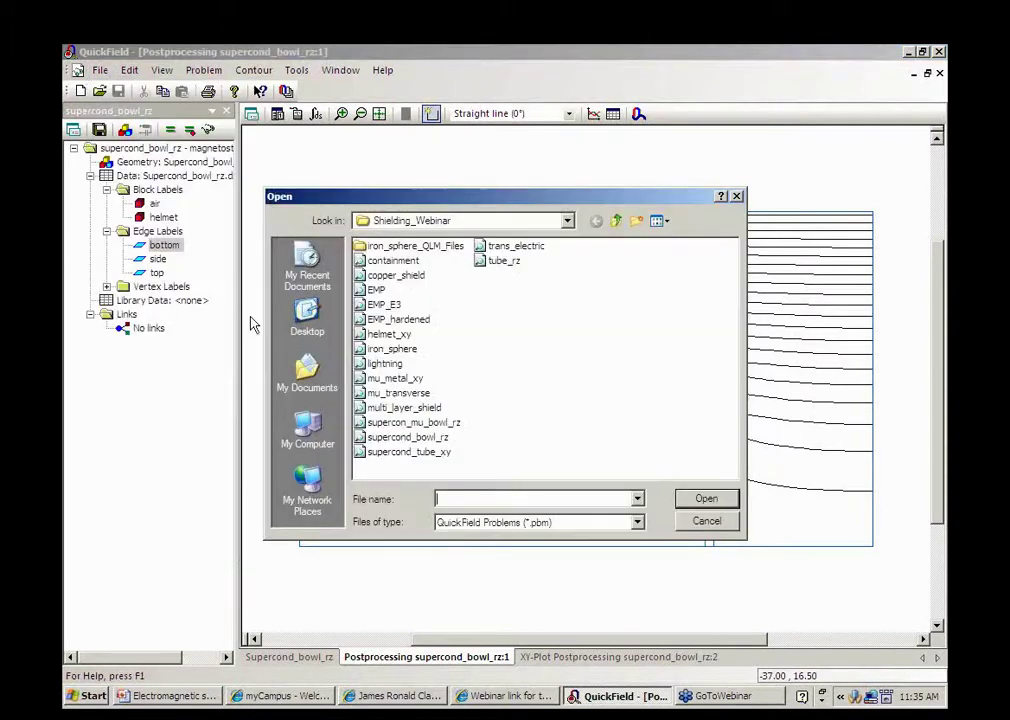
left_click(425, 454)
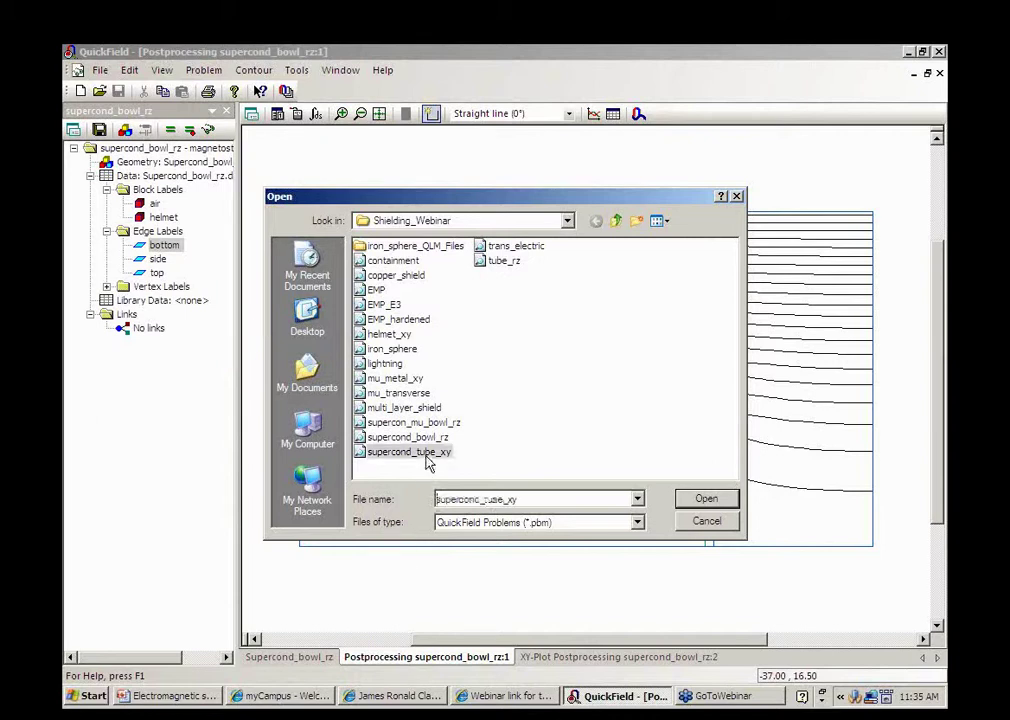
left_click(700, 504)
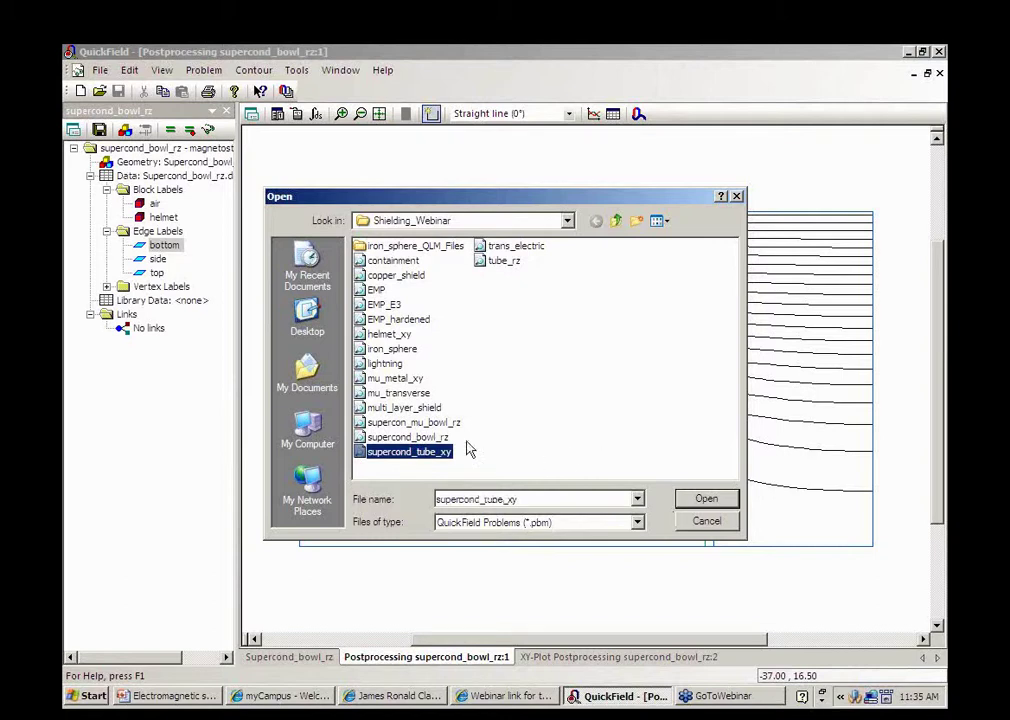
left_click(420, 423)
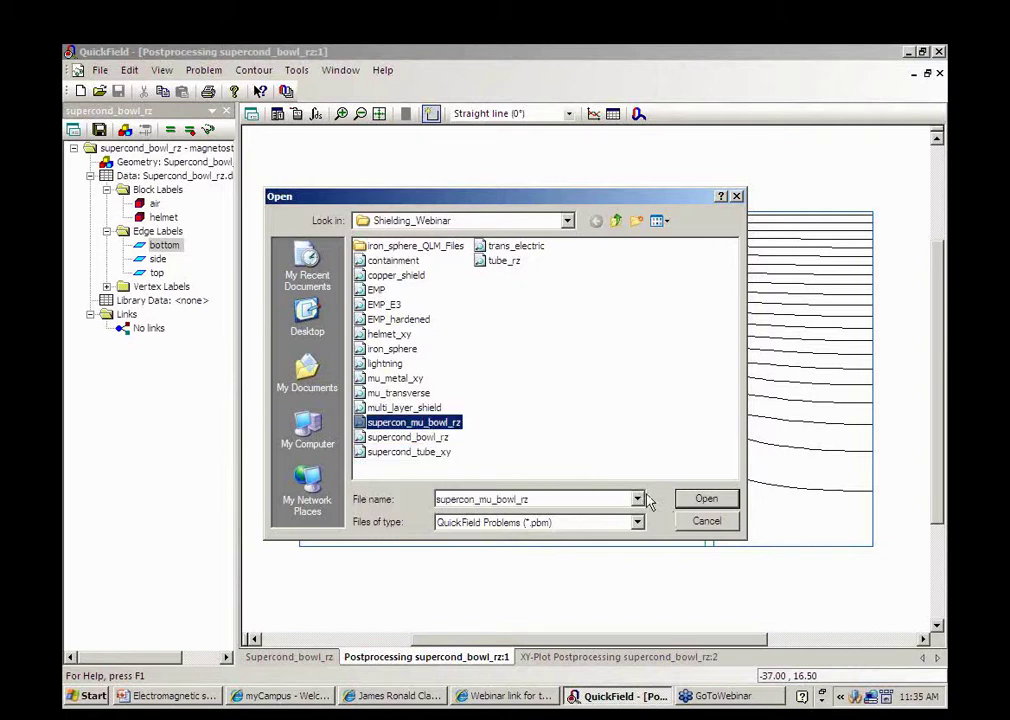
left_click(705, 503)
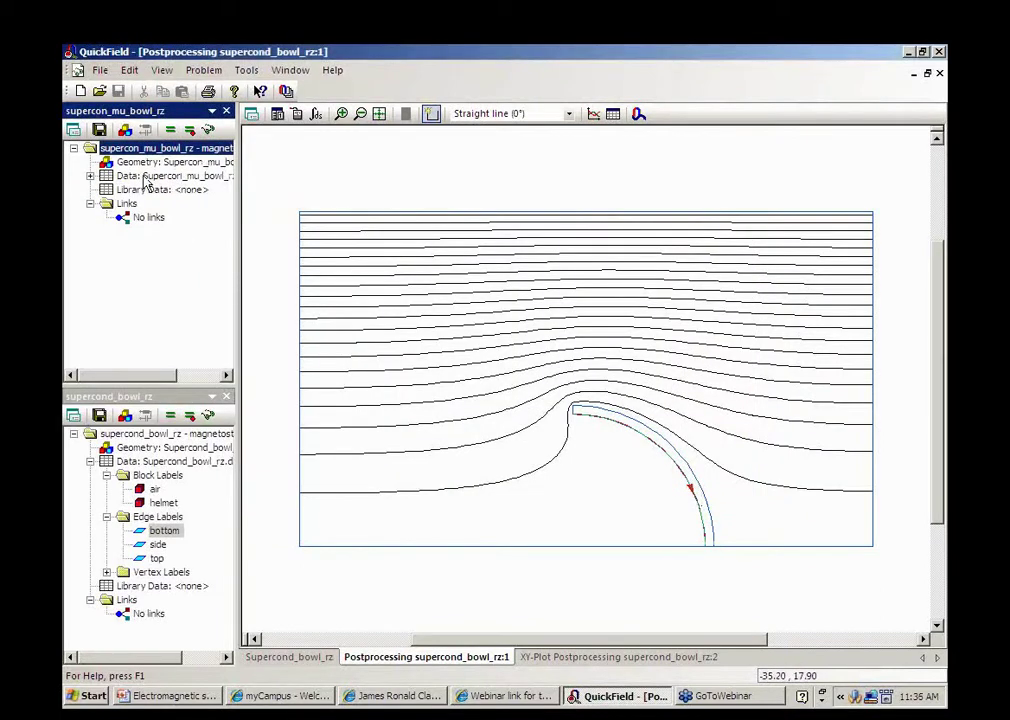
double_click(154, 166)
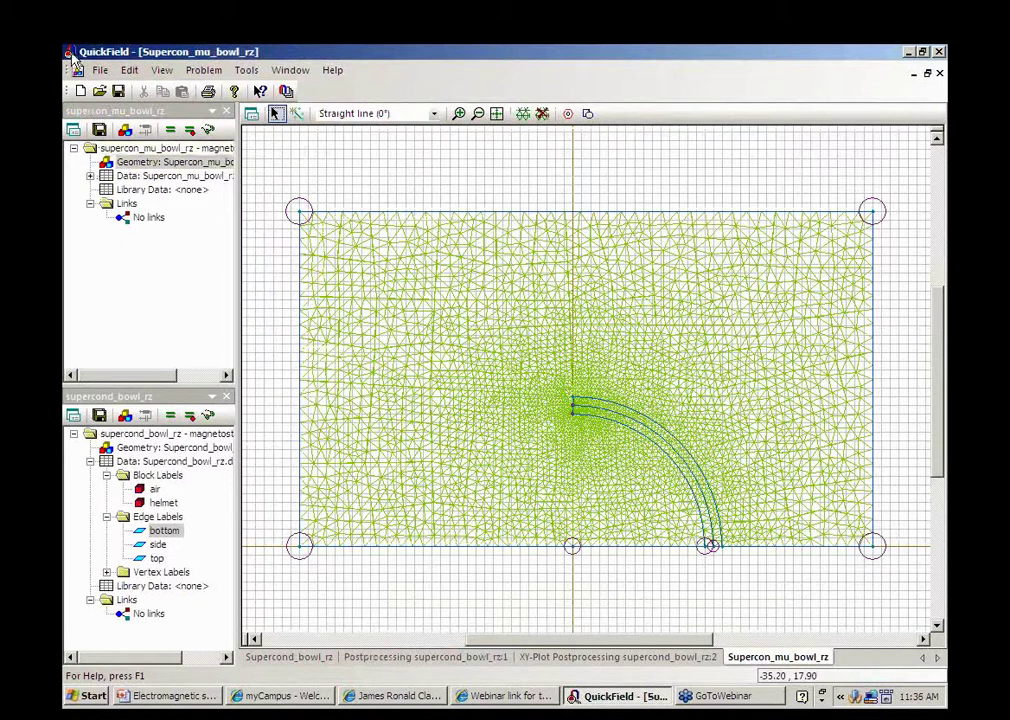
- Open the helmet_xy problem from the Shielding_Webinar folder and display its geometry model
left_click(102, 72)
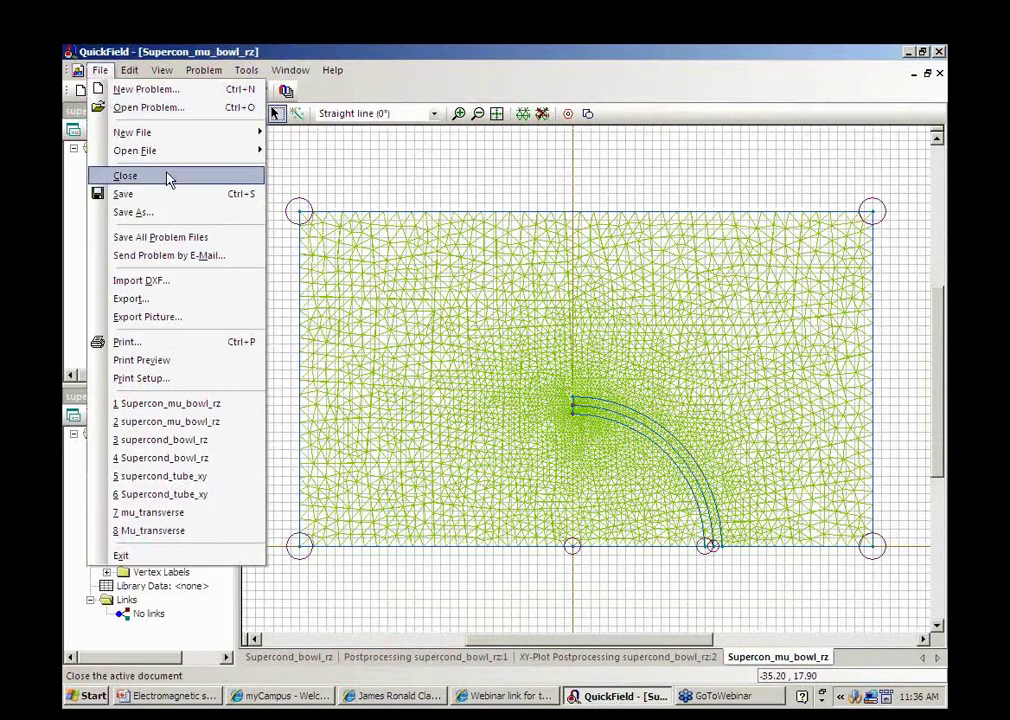
left_click(152, 110)
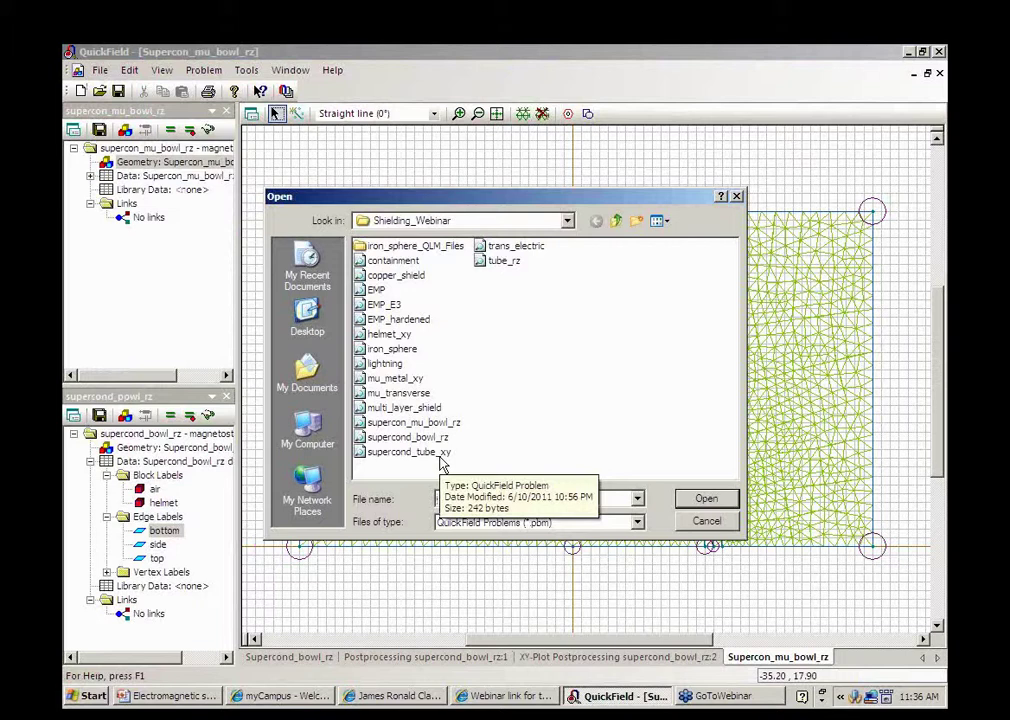
left_click(387, 336)
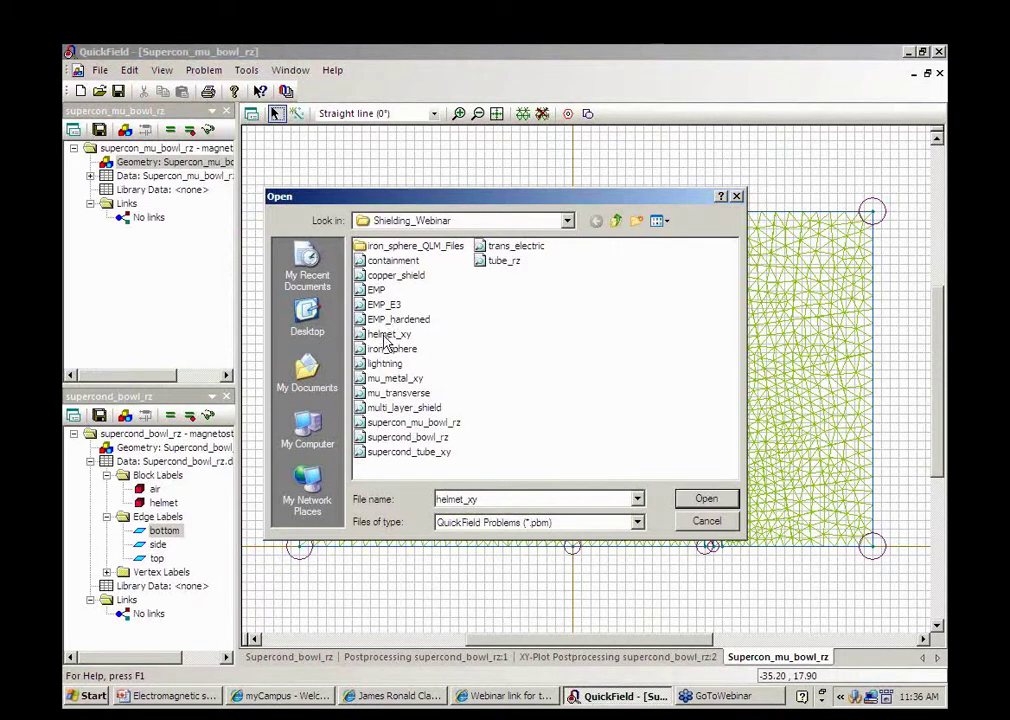
left_click(688, 506)
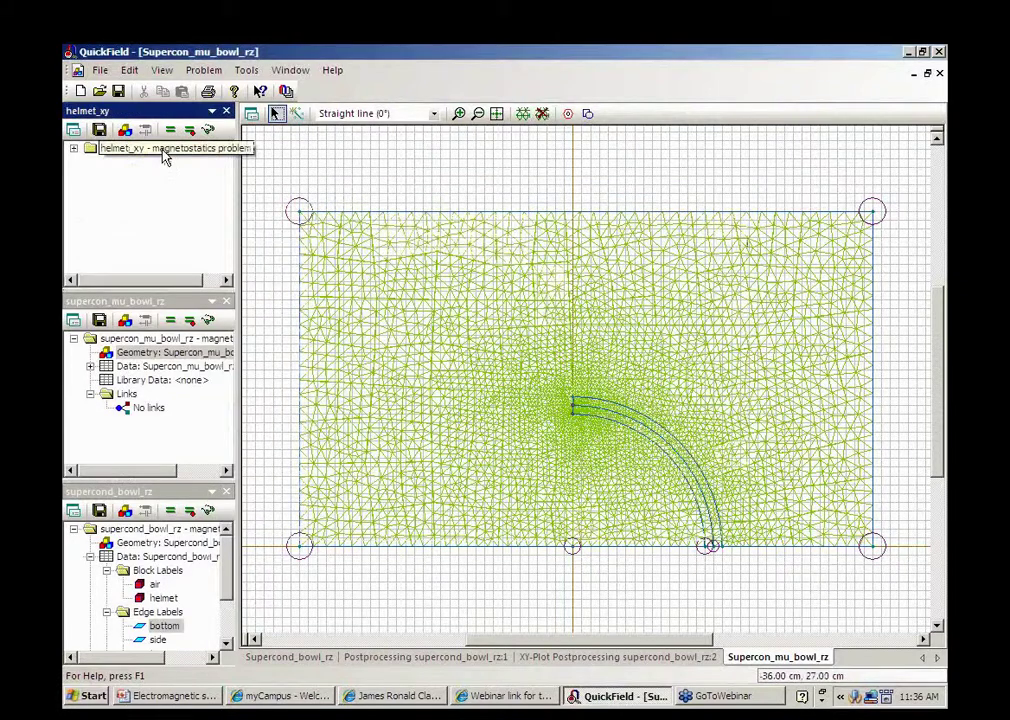
left_click(164, 150)
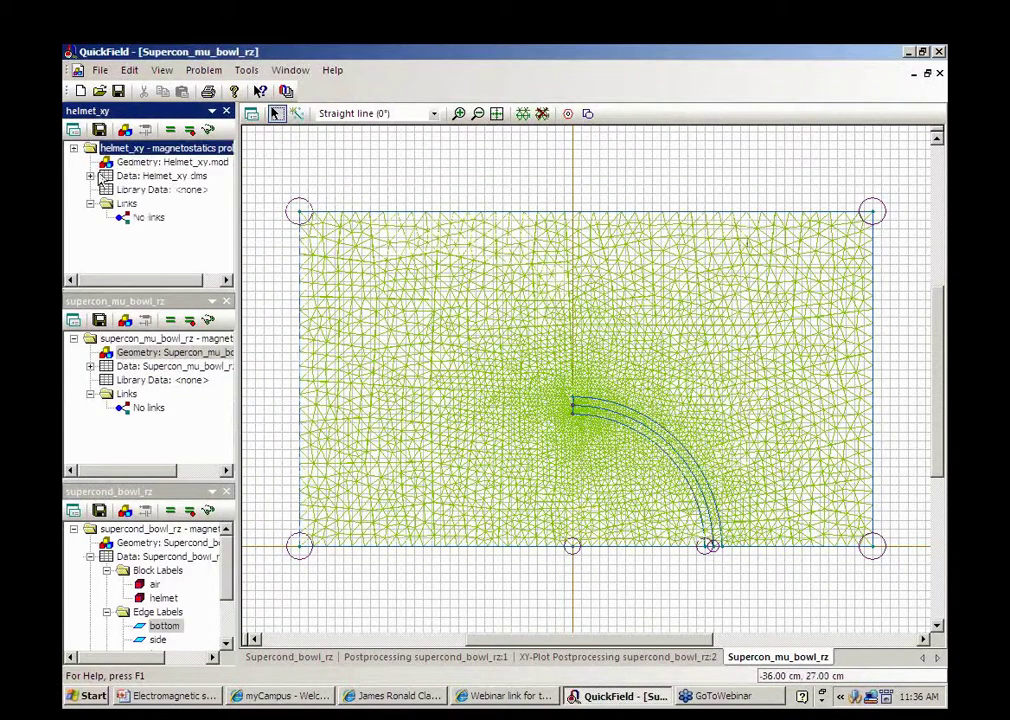
double_click(122, 163)
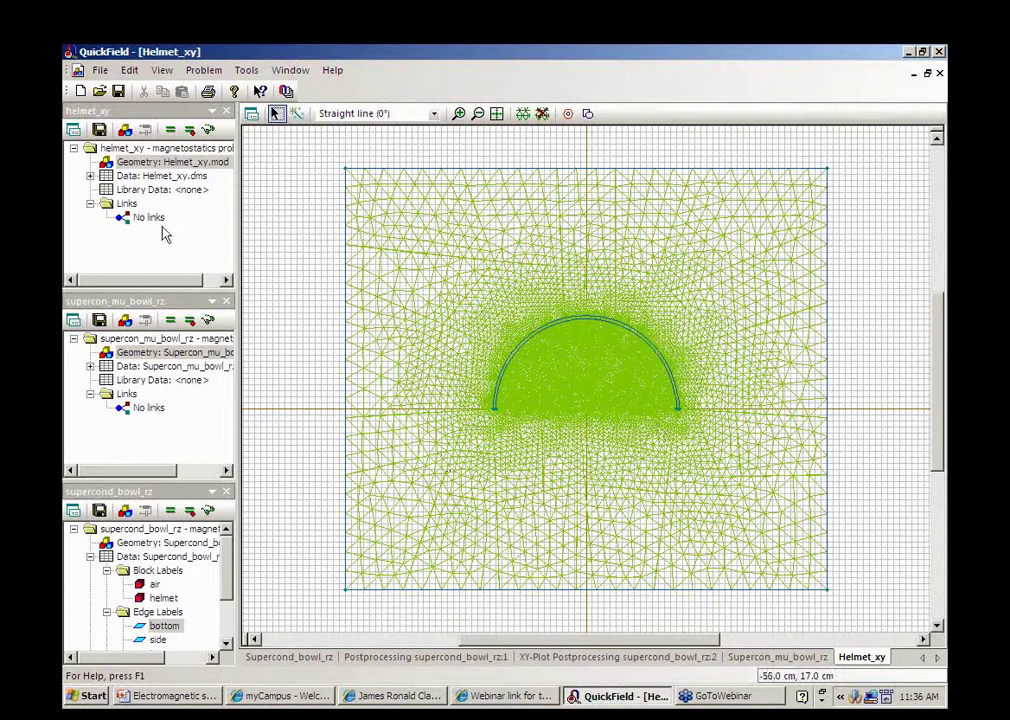
- Display the helmet_xy field picture and expand the problem's block and edge labels
left_click(210, 133)
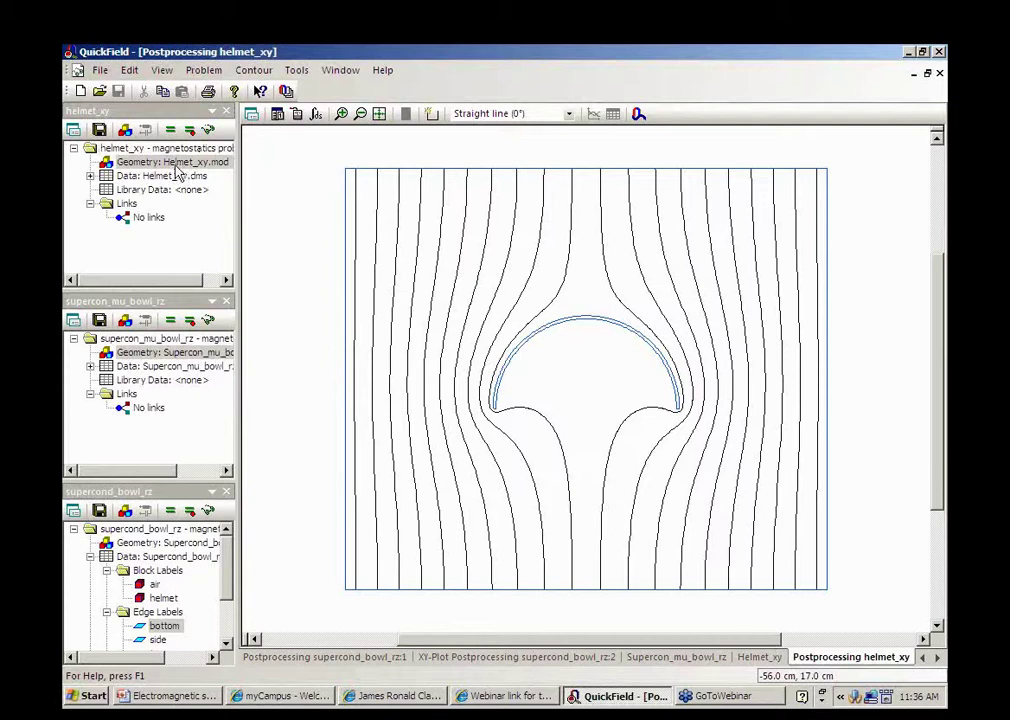
left_click(90, 176)
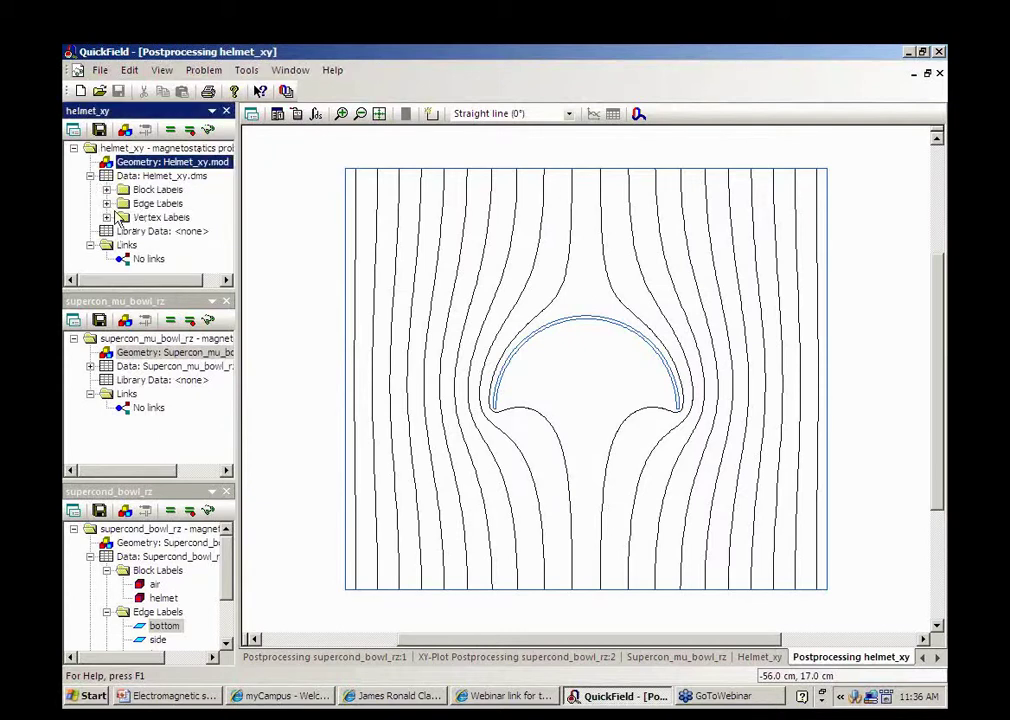
left_click(106, 189)
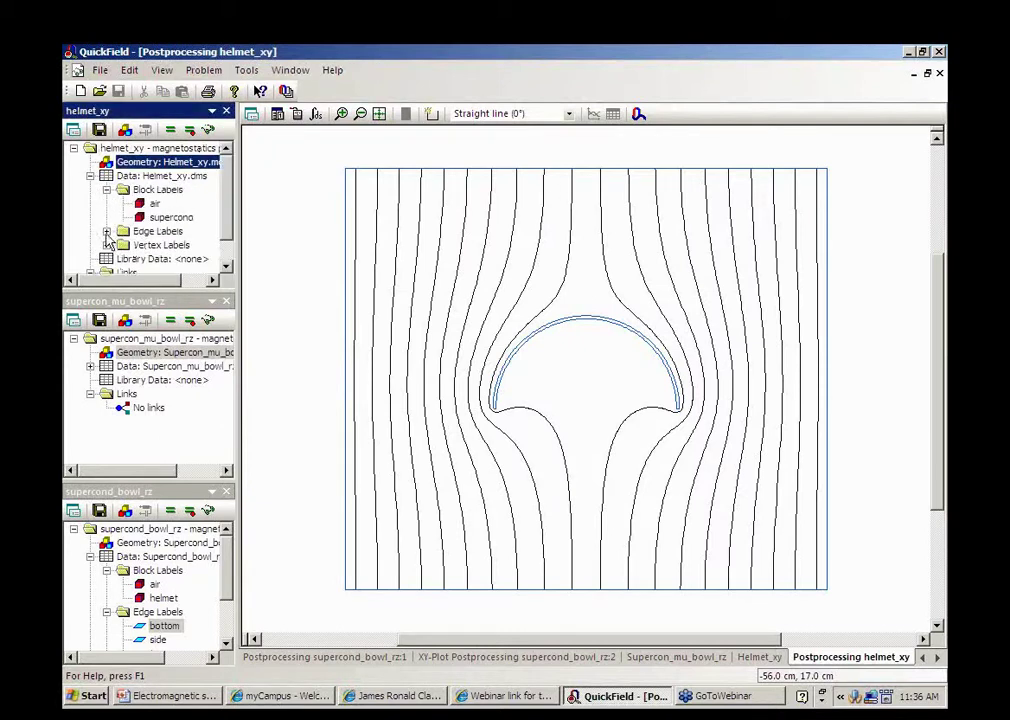
left_click(106, 231)
- Assign the helmet_xy bottom edge label a magnetic potential of 1 Wb/m instead of the tangential field condition
left_click(162, 219)
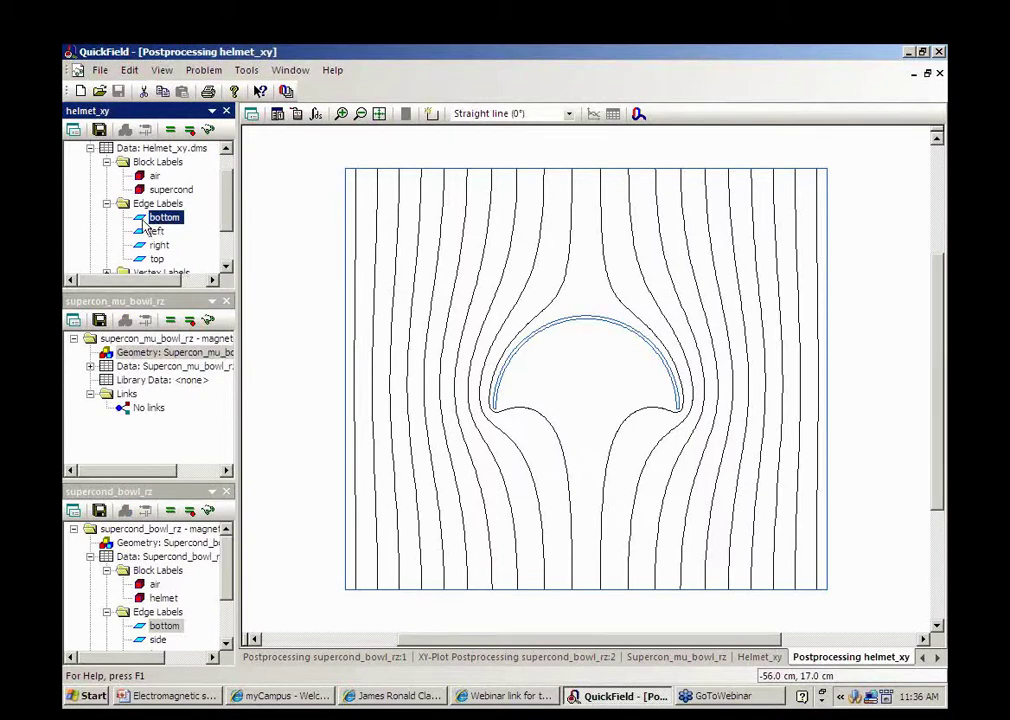
double_click(160, 224)
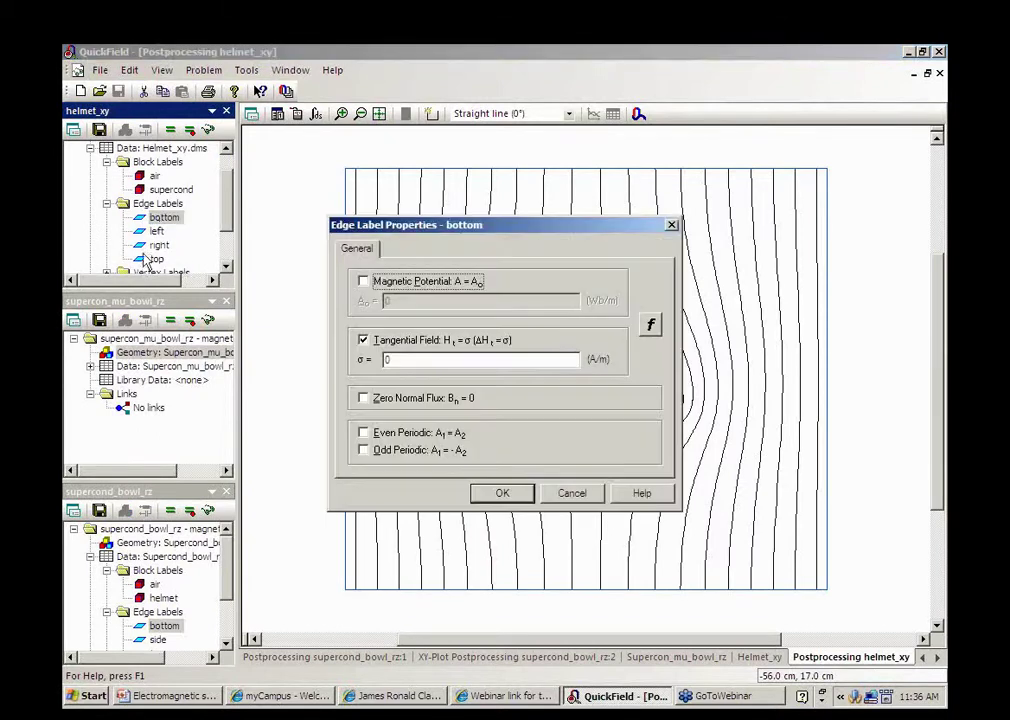
left_click(364, 282)
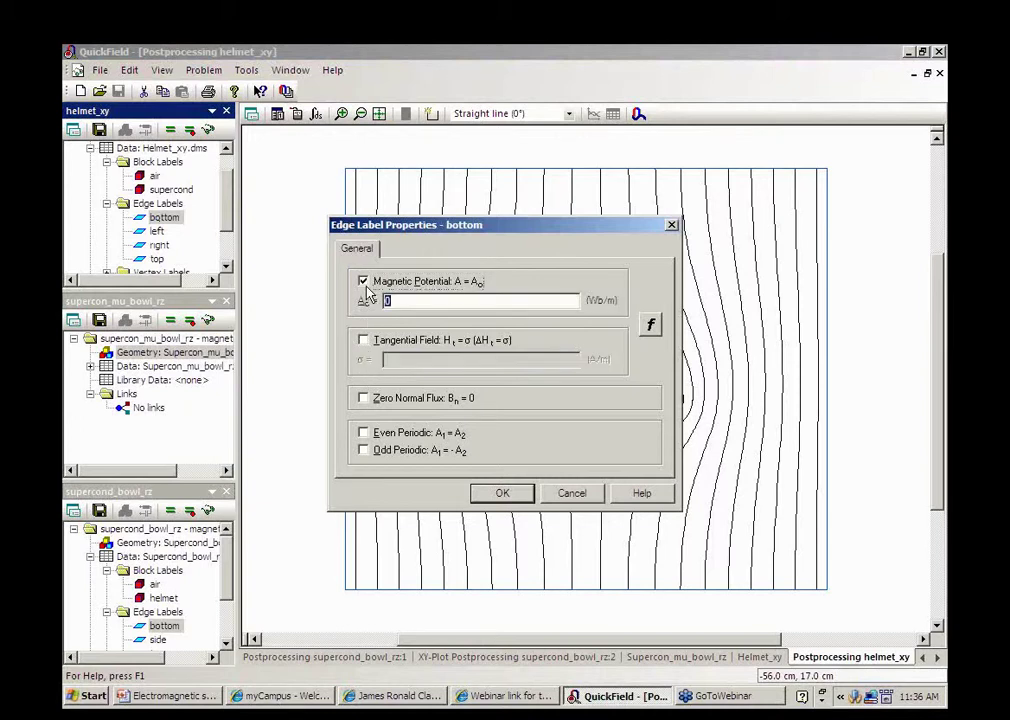
type("1")
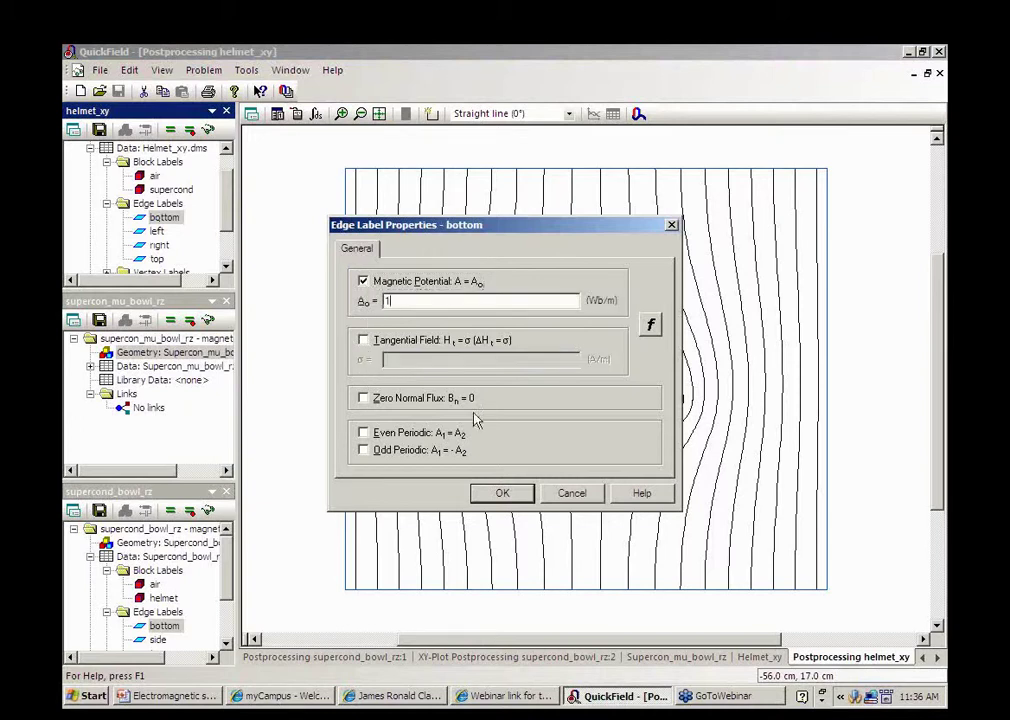
left_click(502, 494)
- Assign the top edge label a magnetic potential of -1 Wb/m
double_click(157, 258)
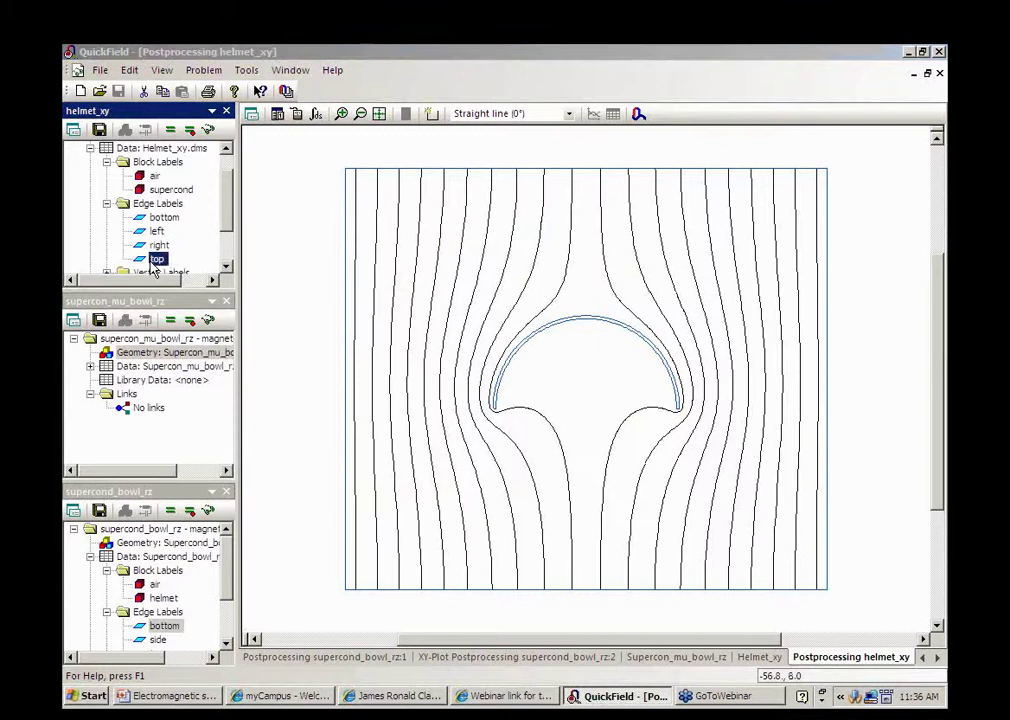
left_click(363, 282)
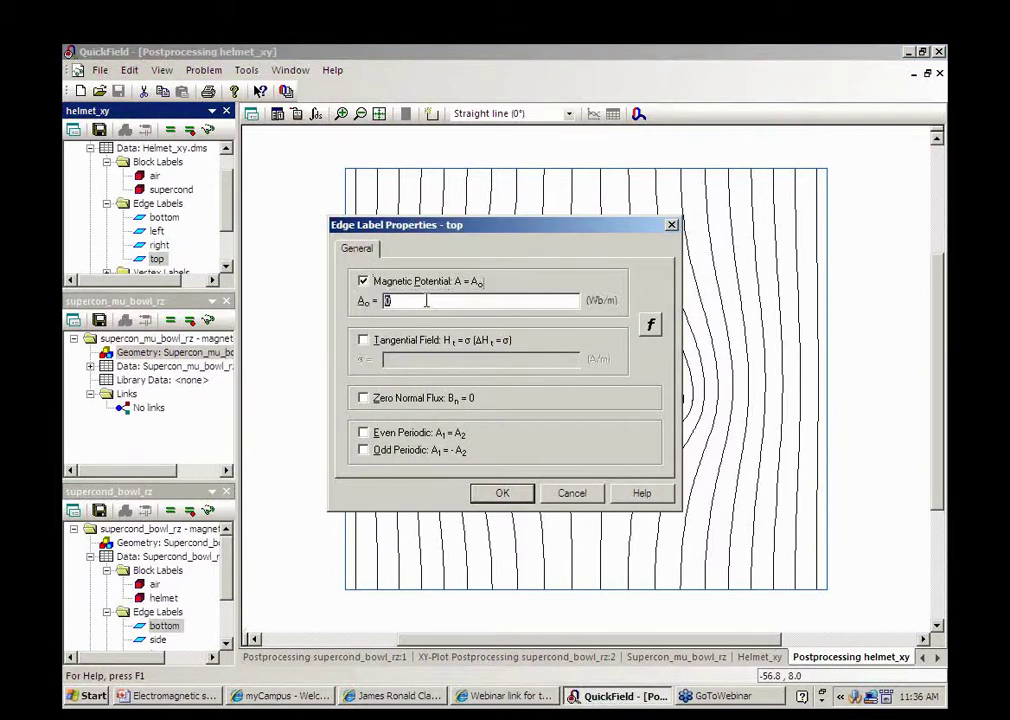
type("-1")
left_click(503, 493)
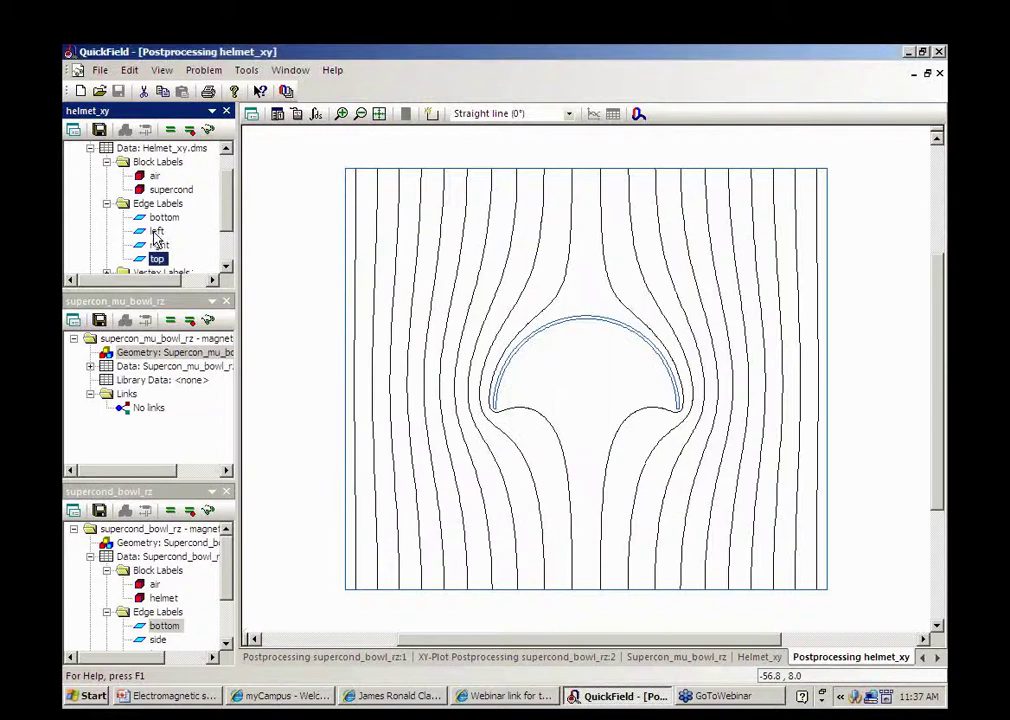
- Switch the left and right edge labels from magnetic potential to a tangential field of 0 A/m
double_click(156, 231)
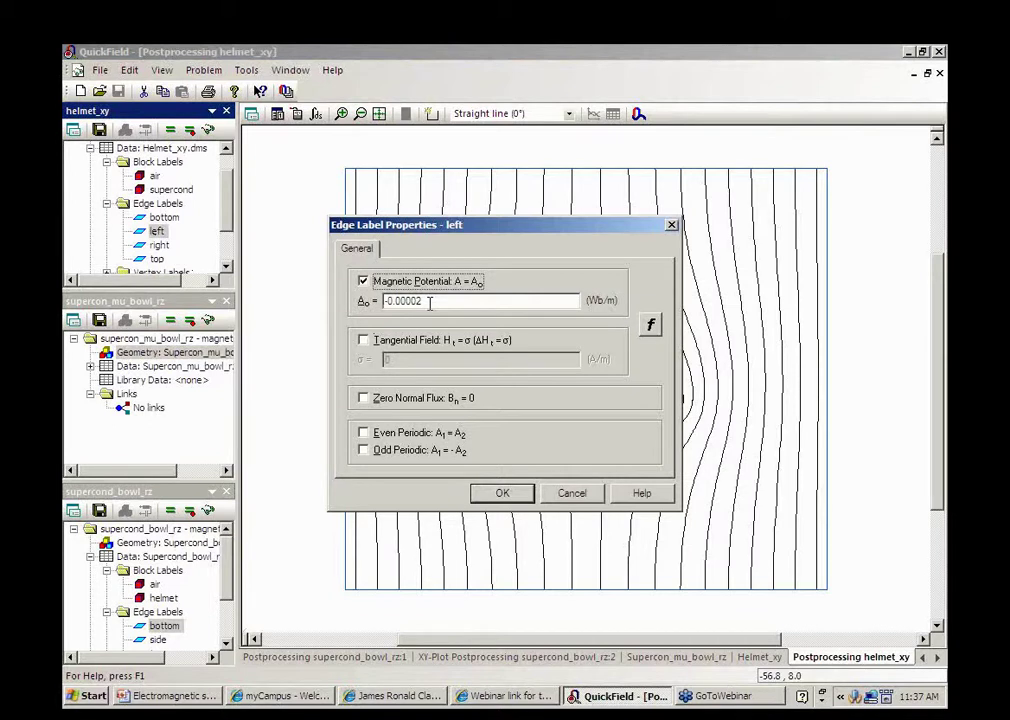
left_click(505, 496)
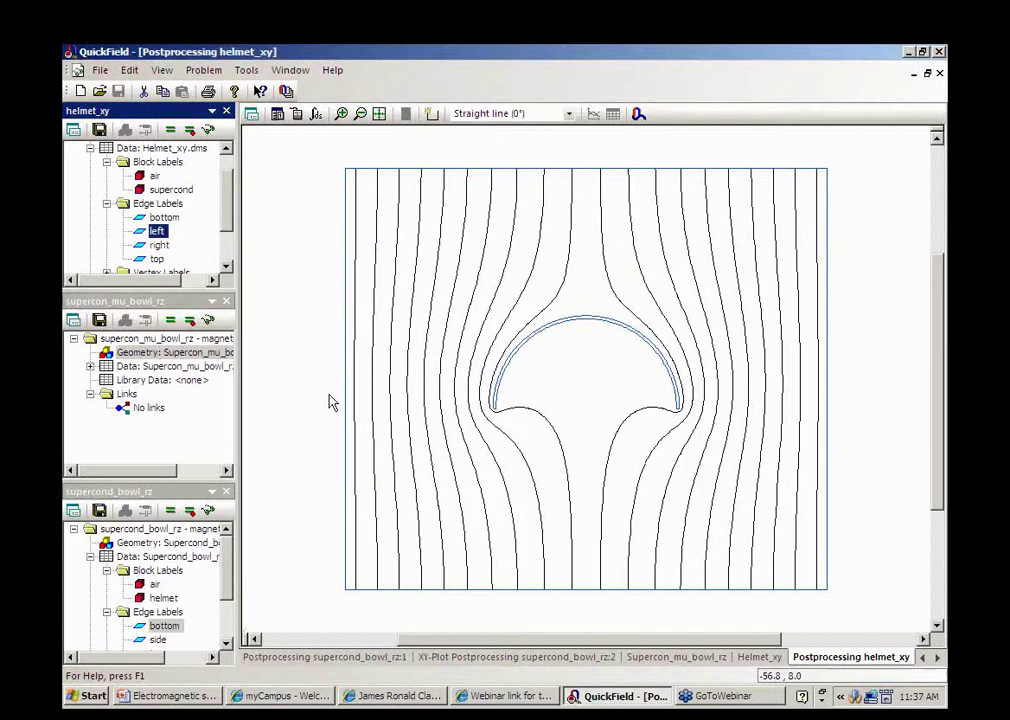
double_click(158, 232)
left_click(363, 340)
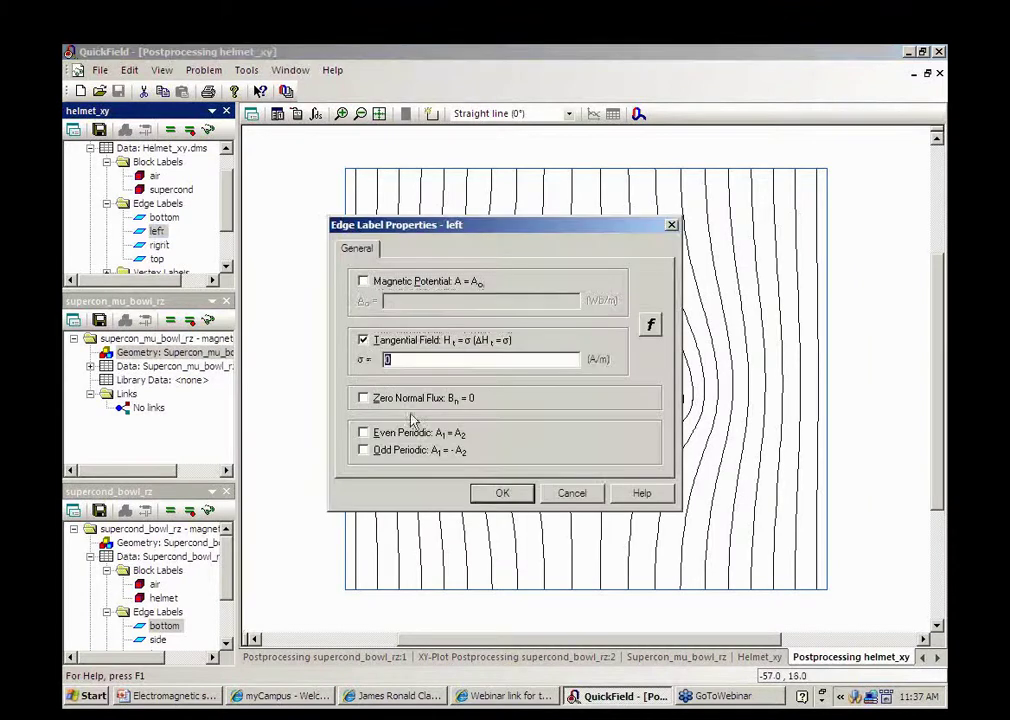
left_click(503, 494)
double_click(159, 245)
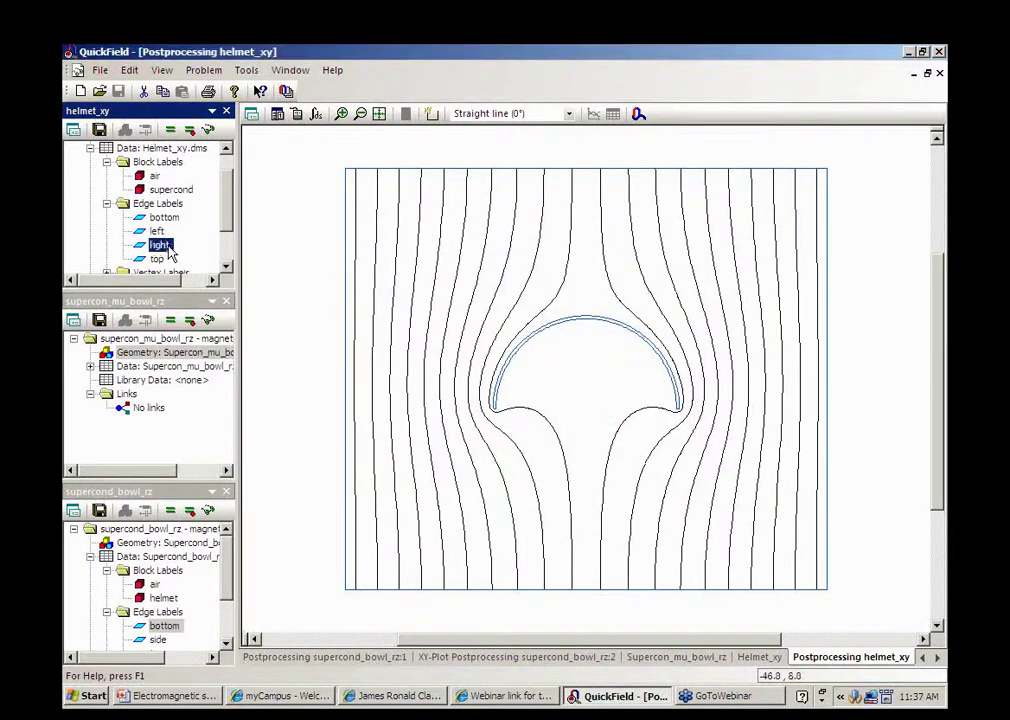
left_click(363, 340)
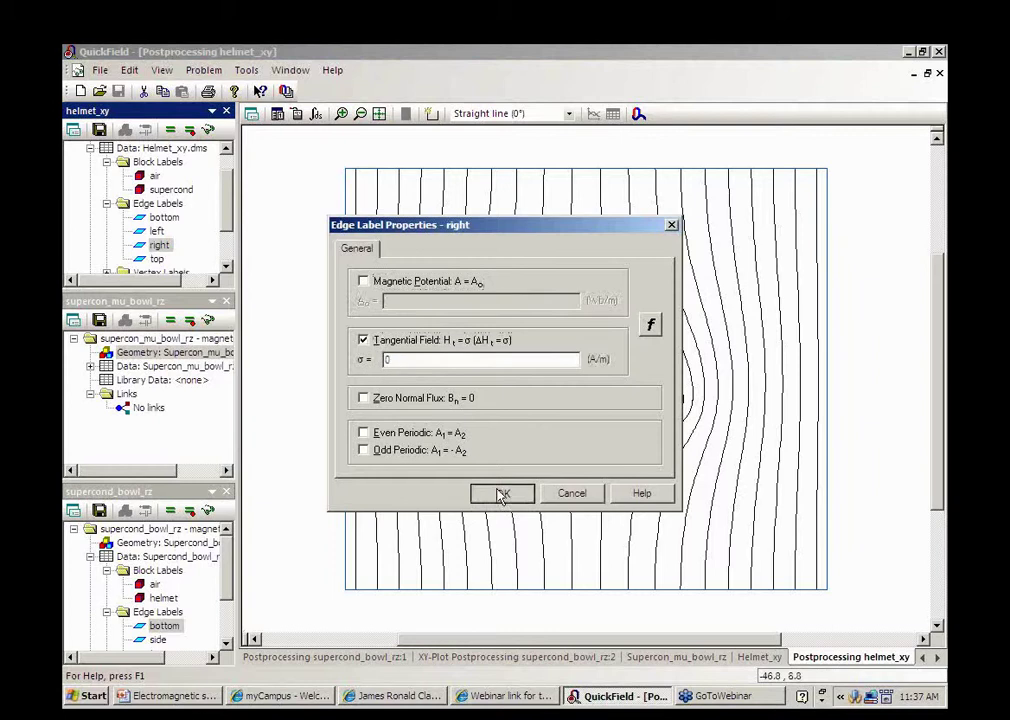
left_click(502, 493)
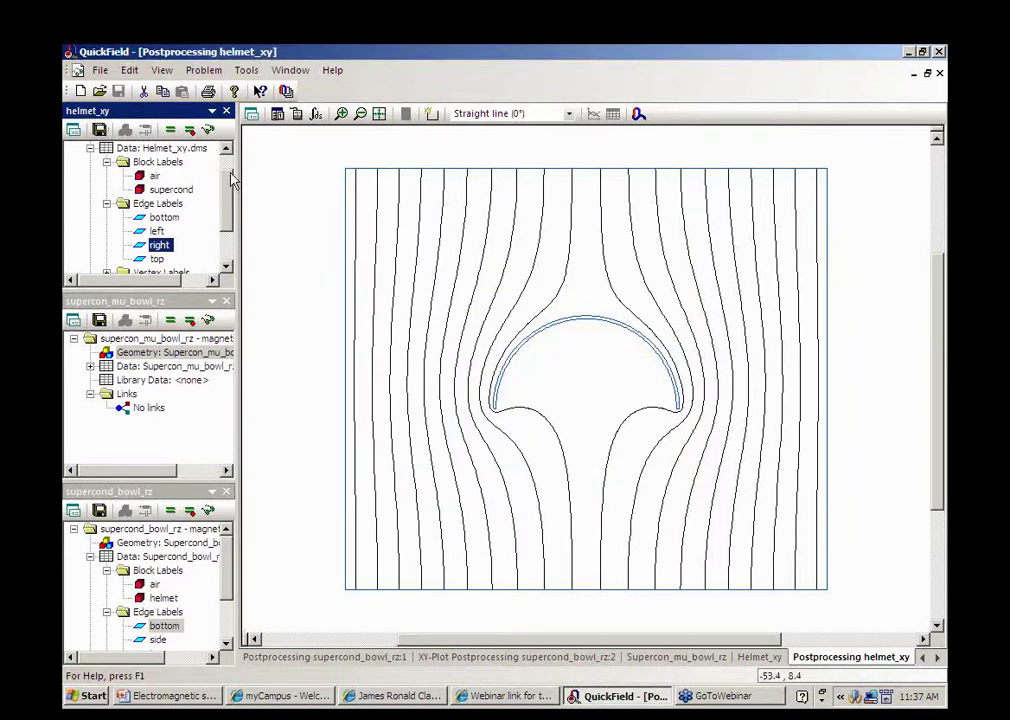
- Solve the helmet_xy problem, saving its changes, and display the new field picture
scroll(185, 145, "up", 1)
left_click(186, 163)
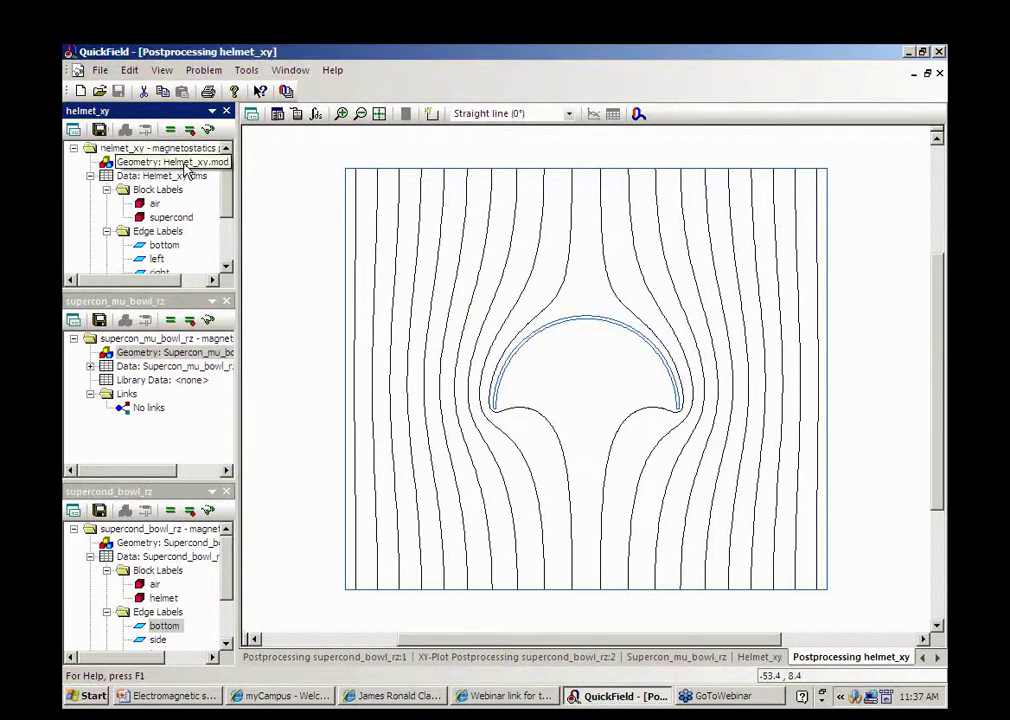
left_click(130, 148)
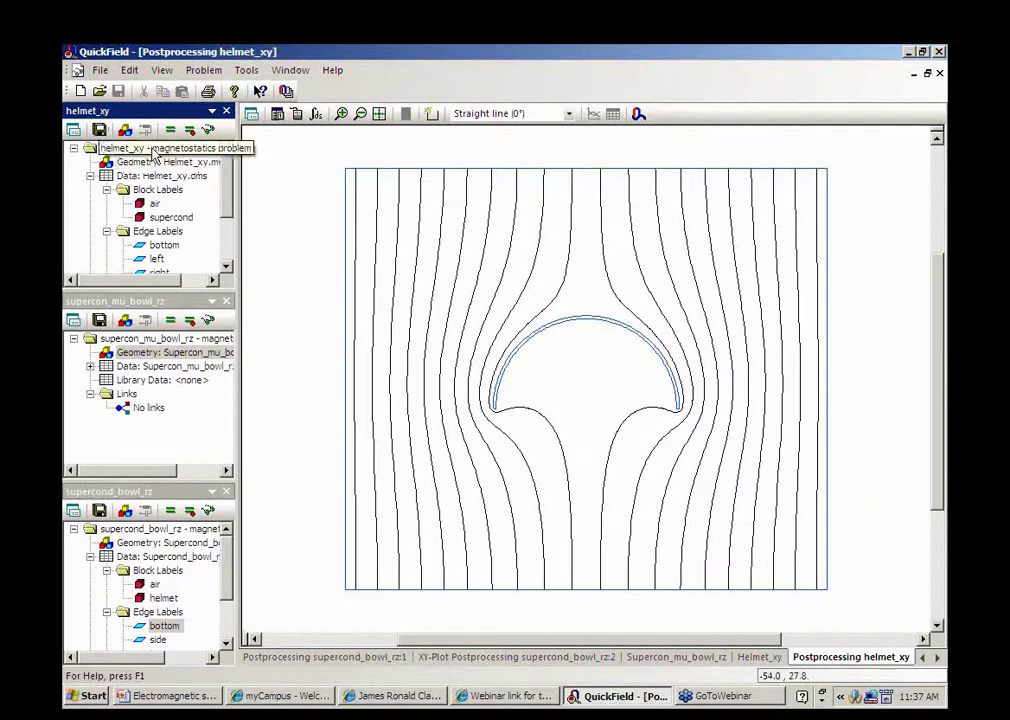
left_click(207, 131)
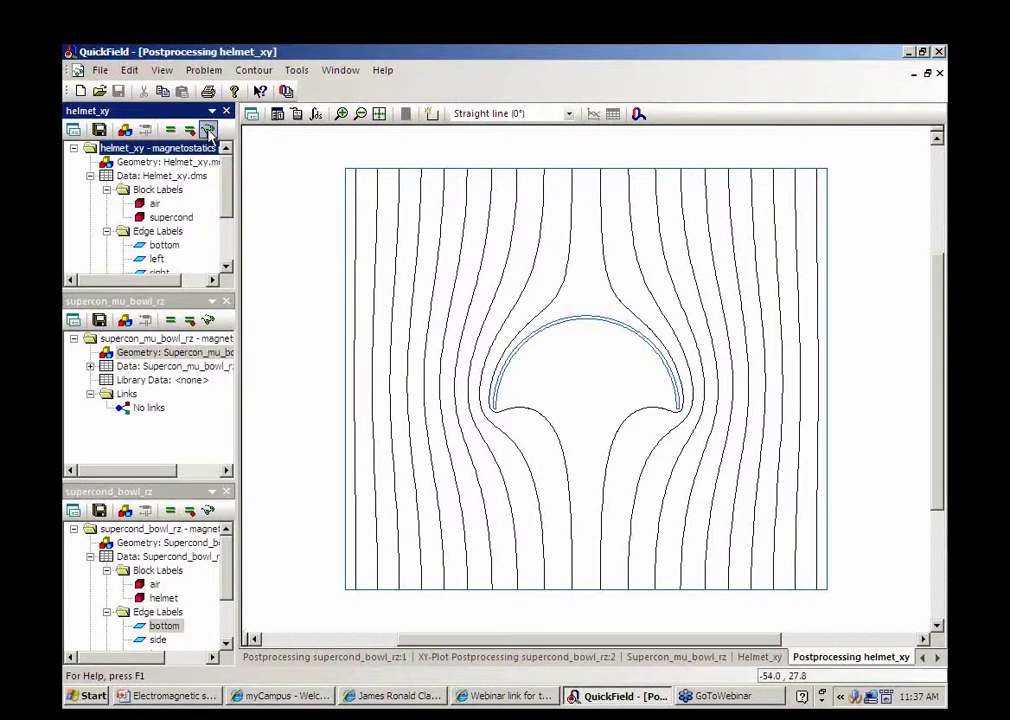
left_click(170, 130)
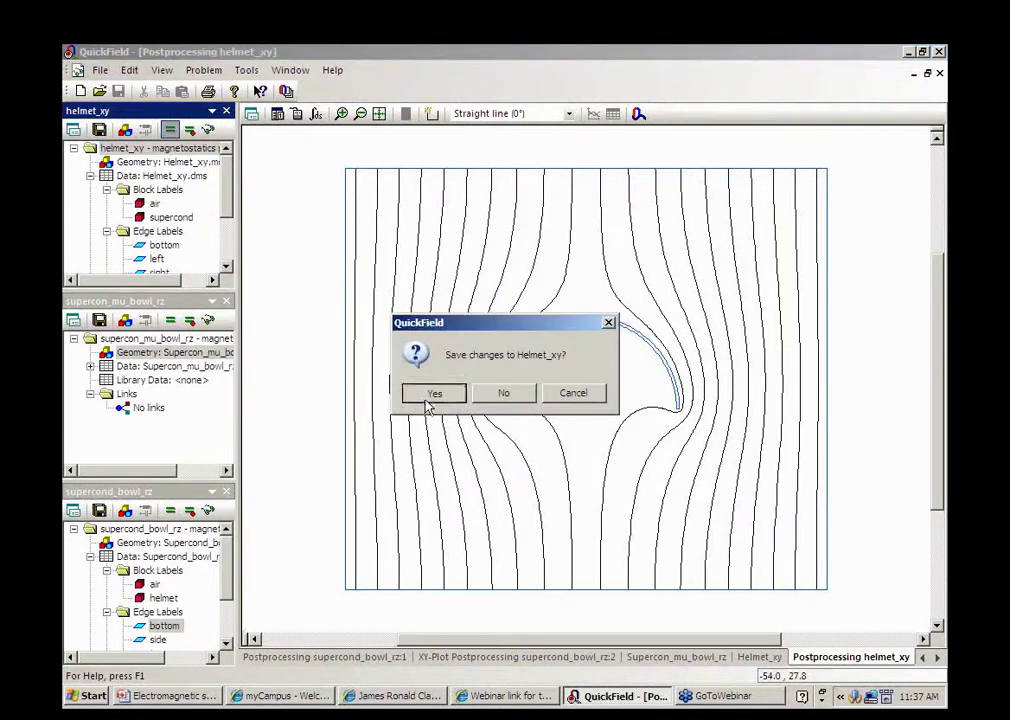
left_click(432, 396)
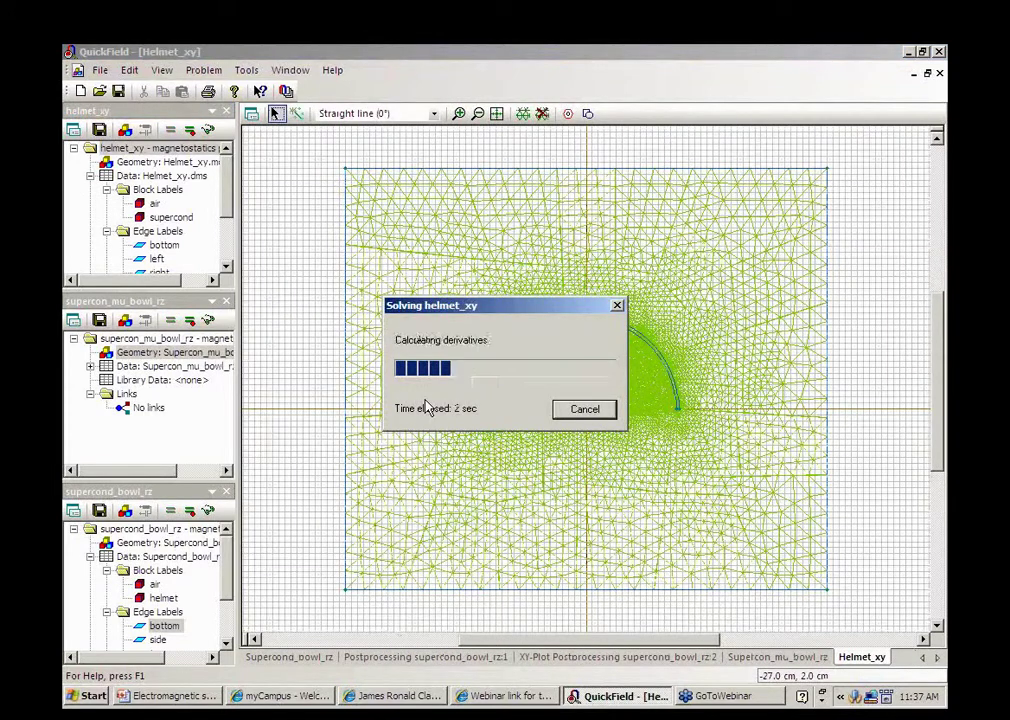
left_click(451, 399)
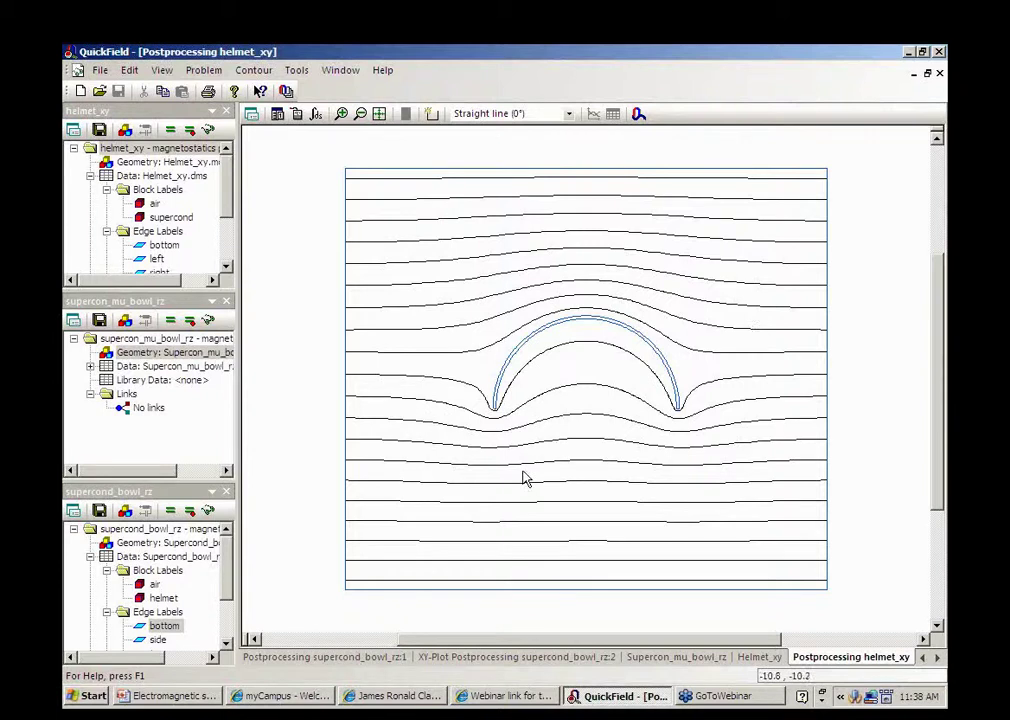
- In the Helmet_xy geometry model, add a 0.5 cm straight horizontal edge outward from each foot of the helmet shell, reaching 15.5 cm from the centre
double_click(173, 168)
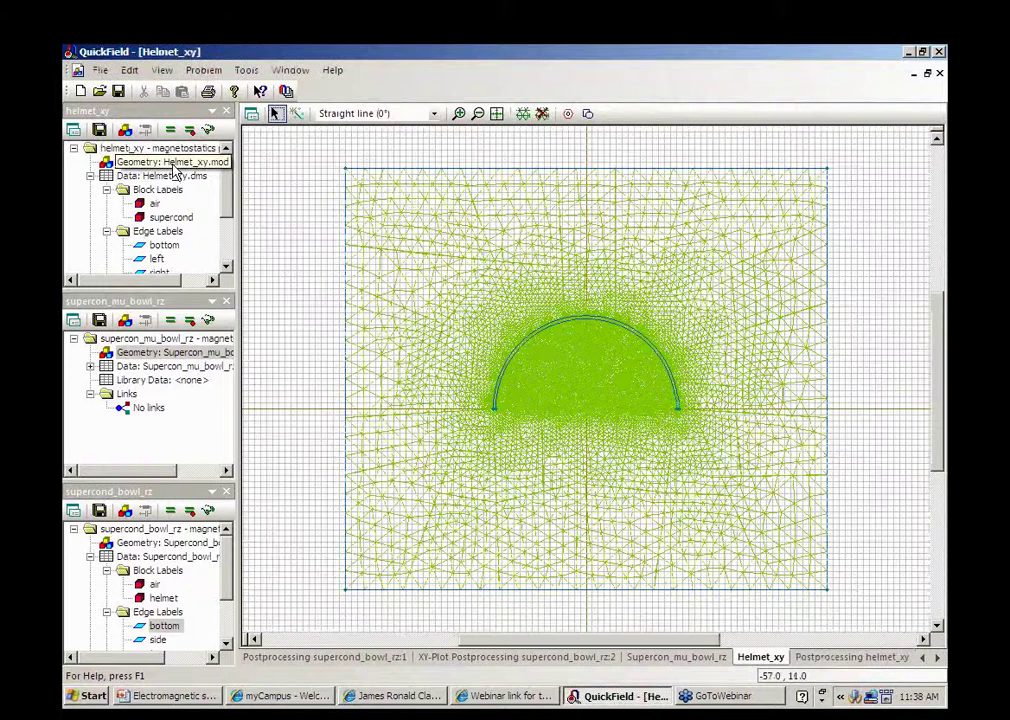
left_click(458, 113)
left_click_drag(564, 351, 564, 351)
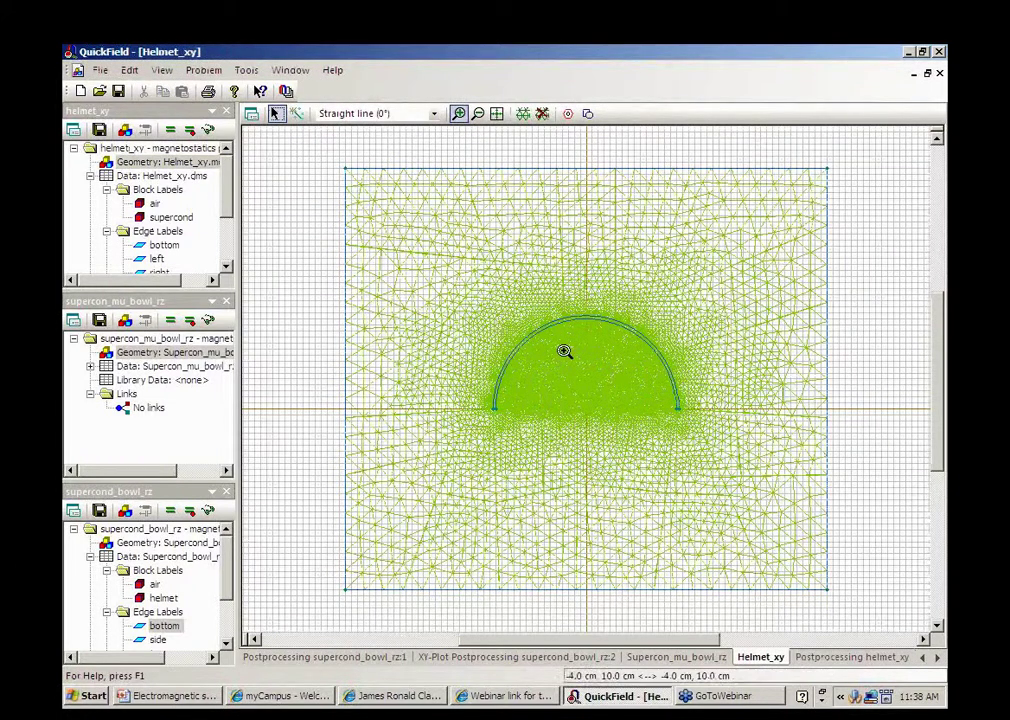
left_click(605, 400)
left_click(616, 396)
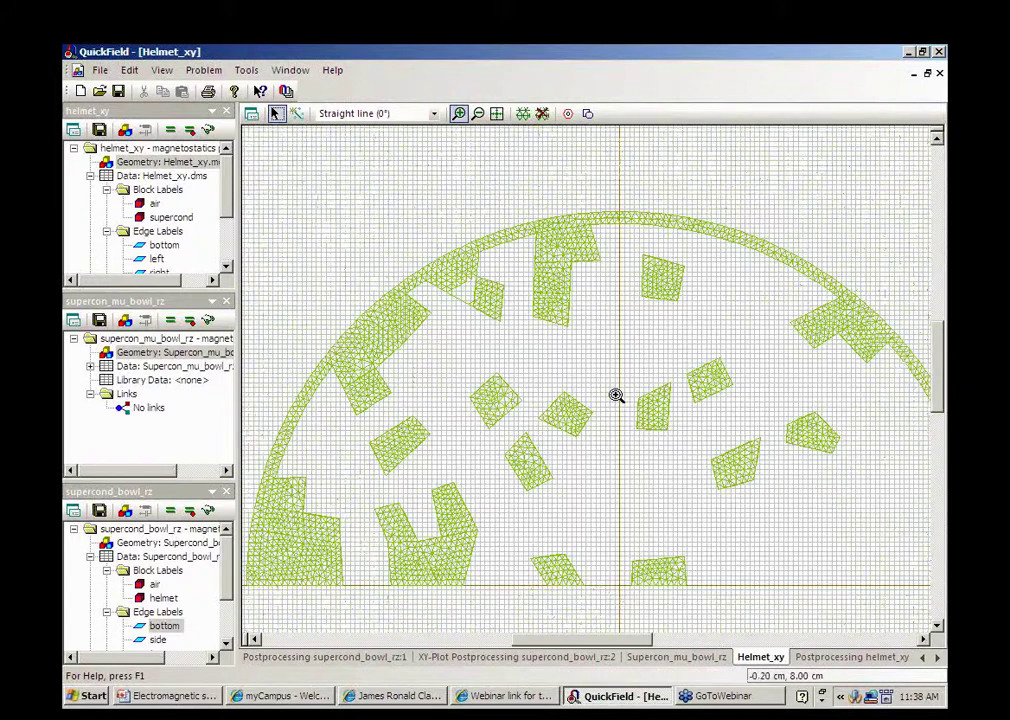
left_click(479, 115)
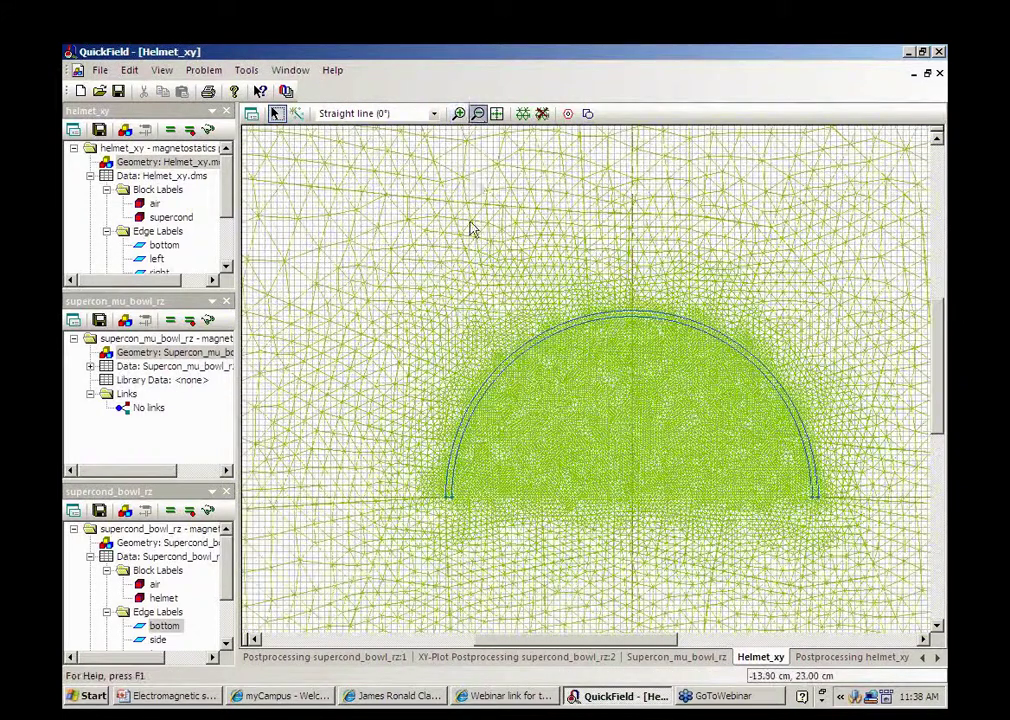
left_click(296, 113)
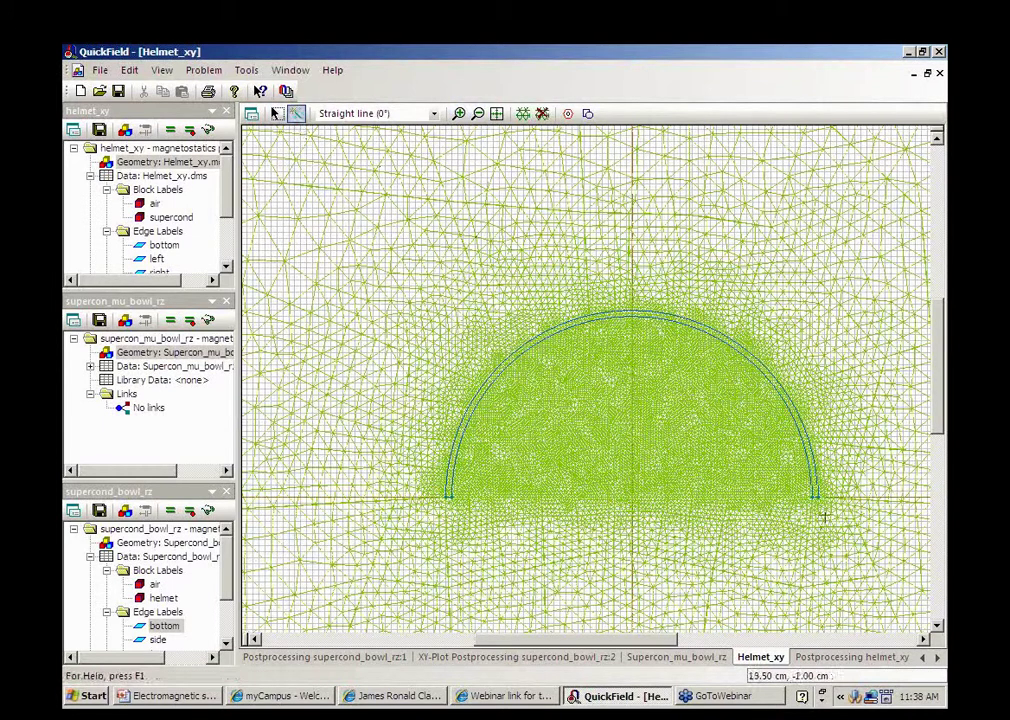
left_click_drag(822, 496, 821, 497)
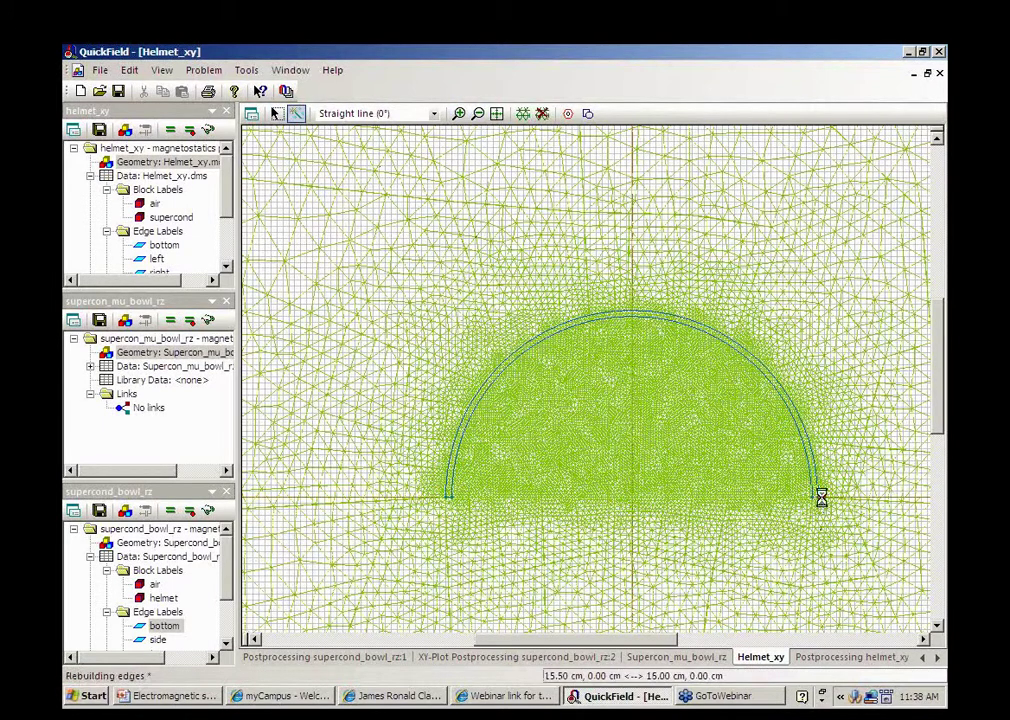
left_click_drag(443, 497, 441, 498)
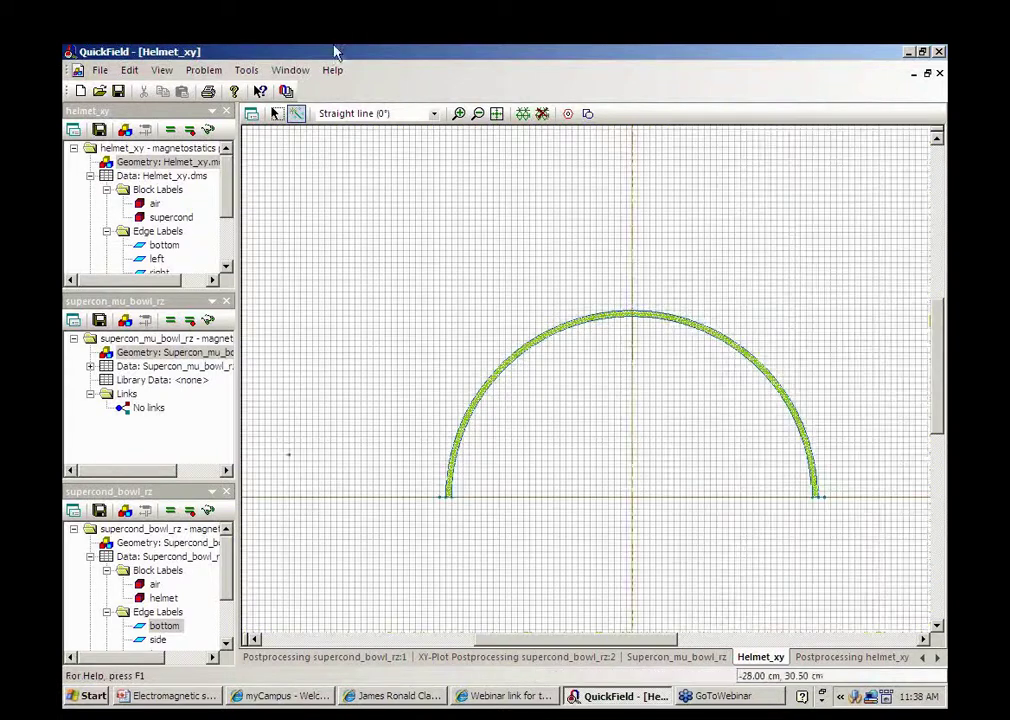
- Draw a half arc (180°) over the helmet joining the outer ends of the two short edges
left_click(433, 114)
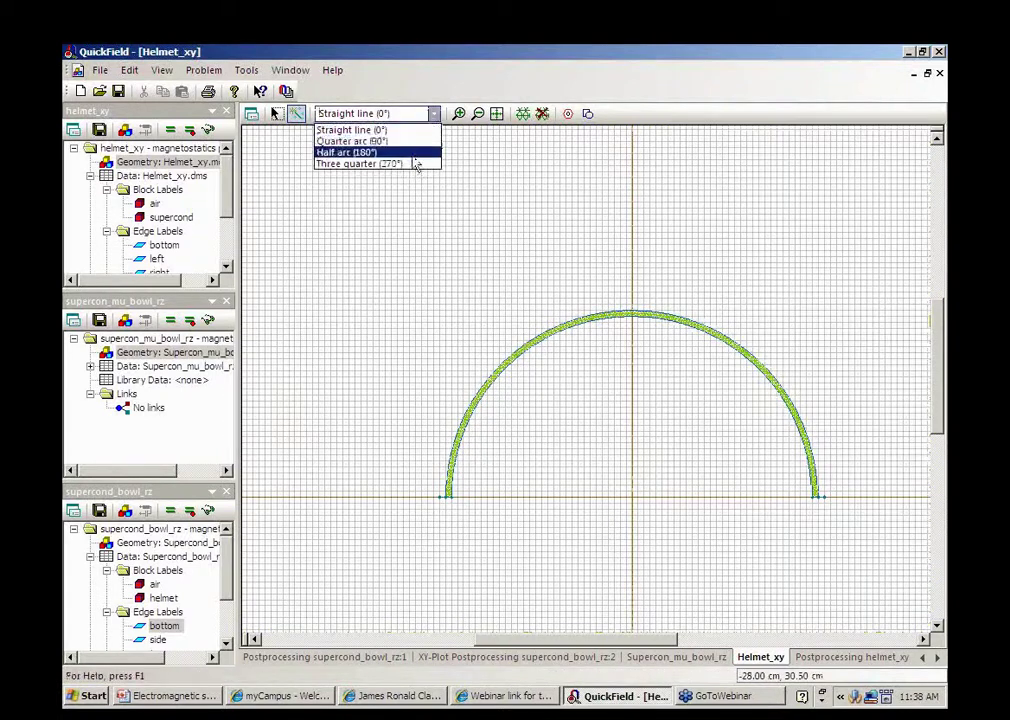
left_click(410, 153)
left_click(436, 118)
left_click(412, 151)
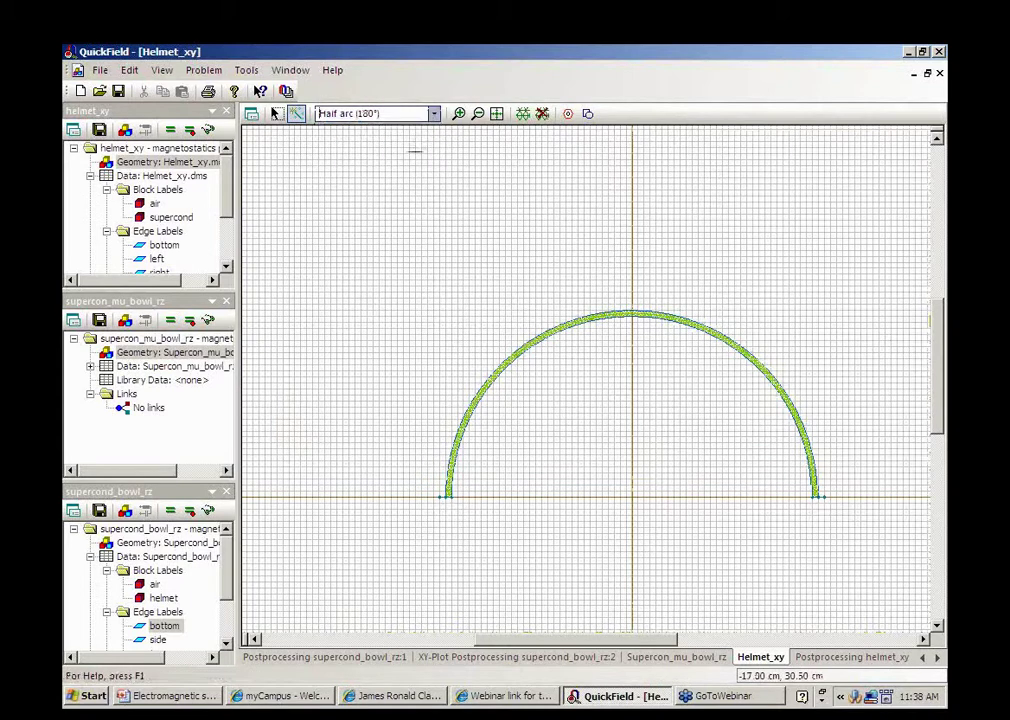
left_click_drag(823, 494, 440, 496)
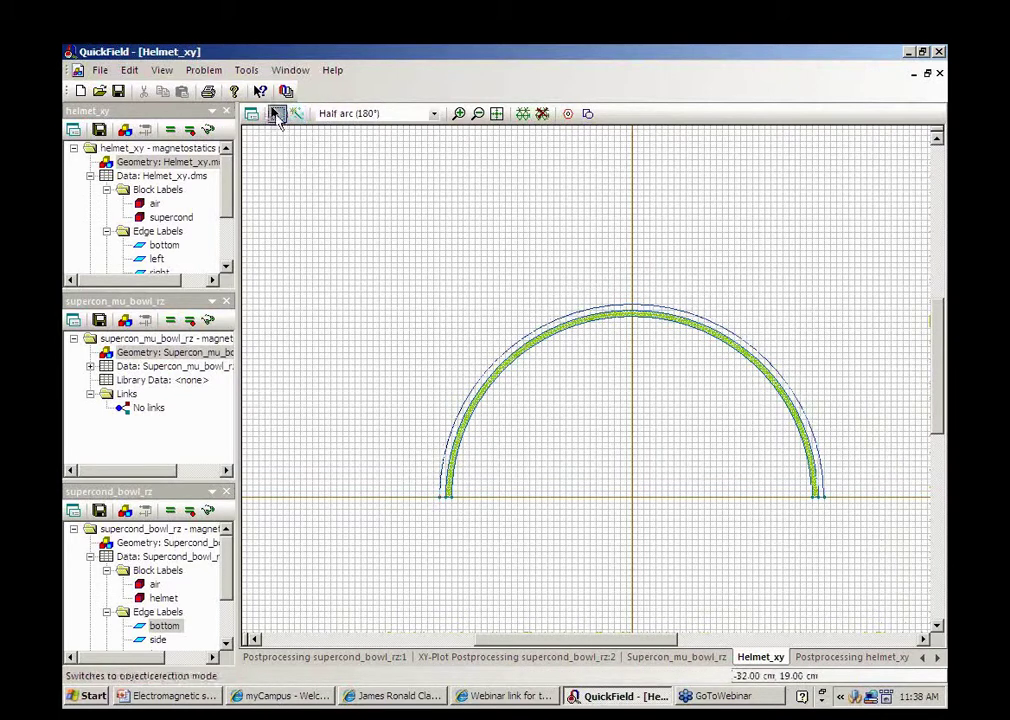
- Label the thin block between the new outer arc and the superconducting shell as mumetal
left_click(275, 113)
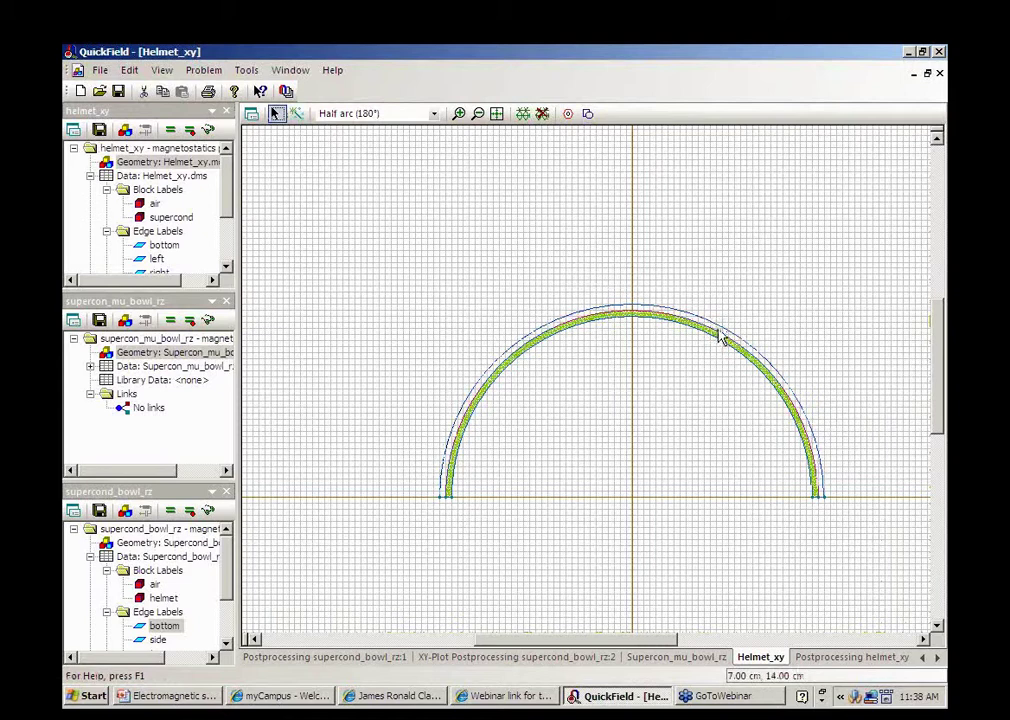
left_click(718, 338)
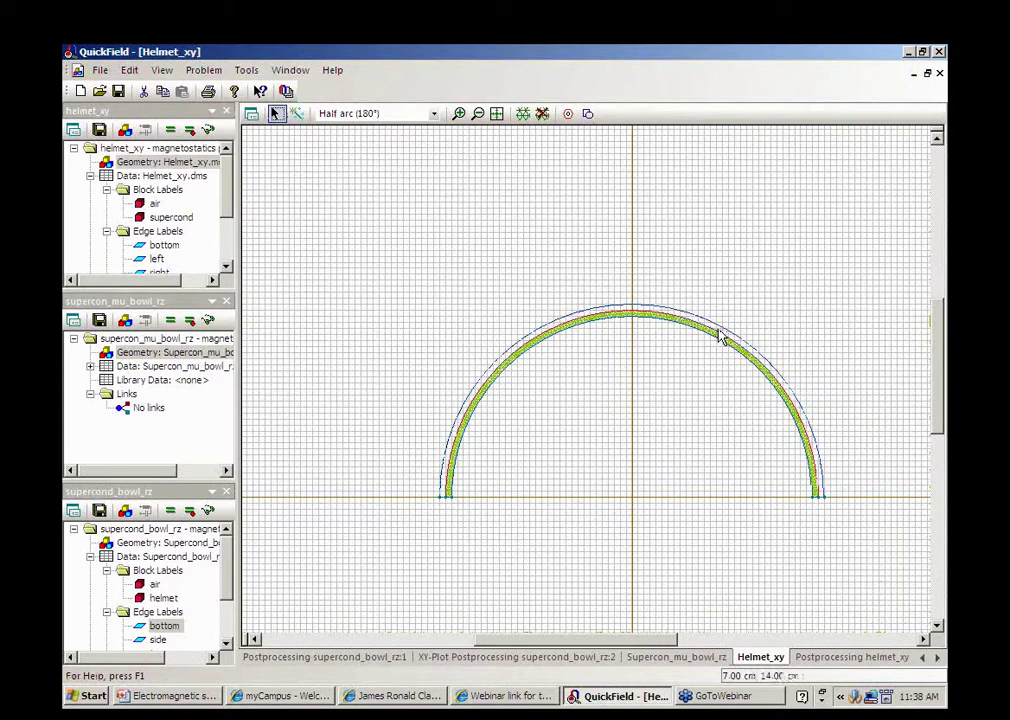
left_click(458, 113)
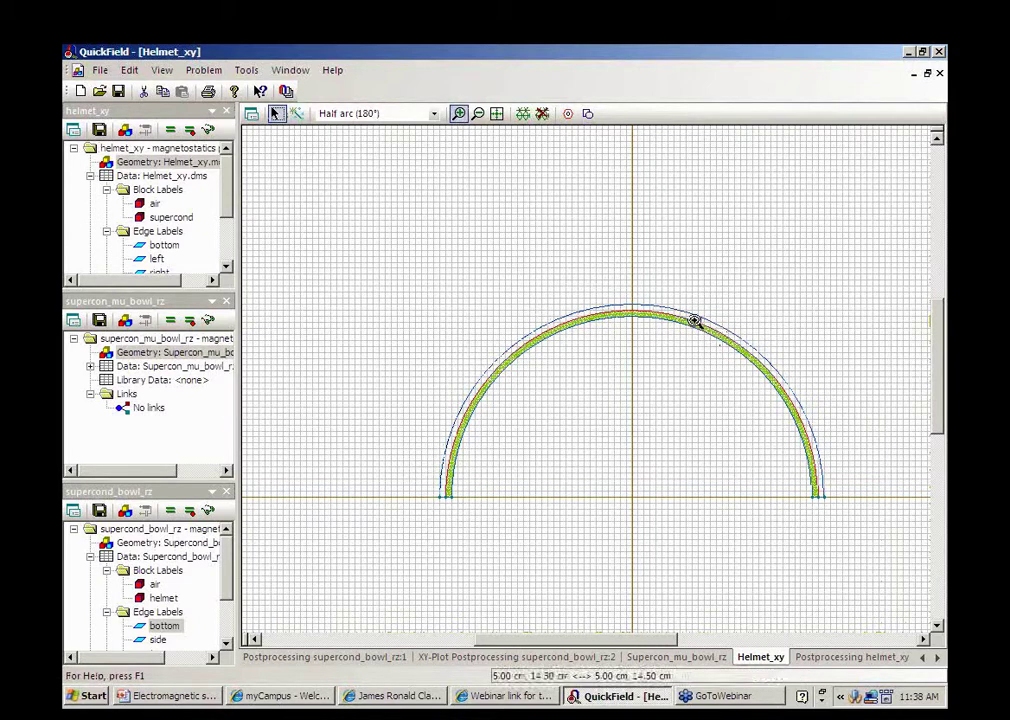
left_click(695, 320)
left_click(695, 320)
left_click(276, 113)
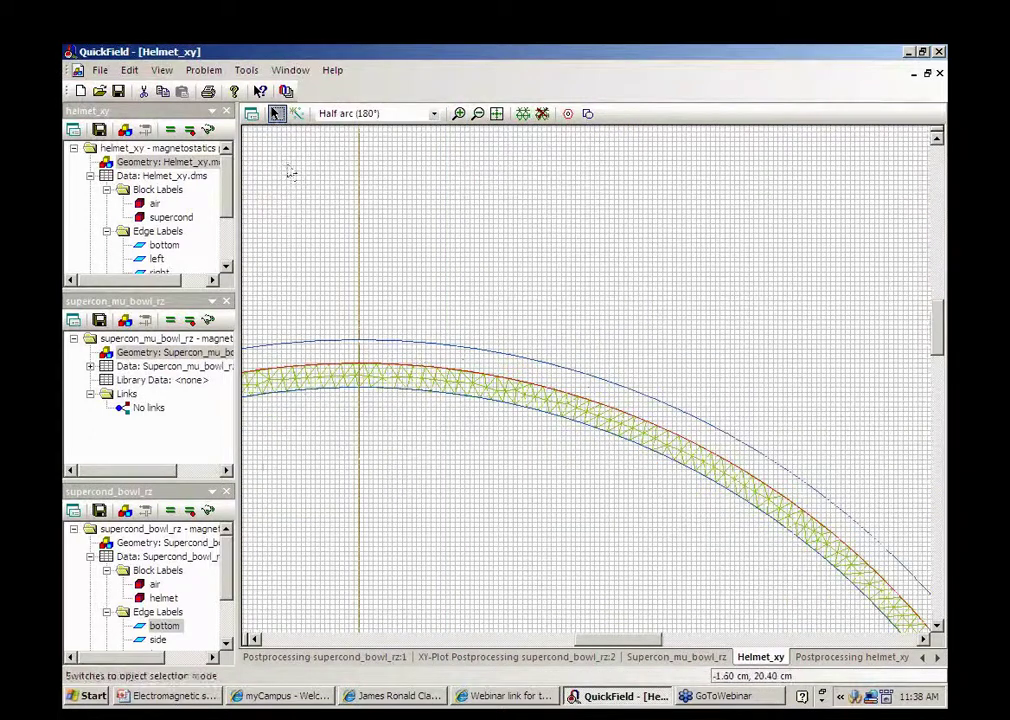
left_click(421, 356)
double_click(421, 360)
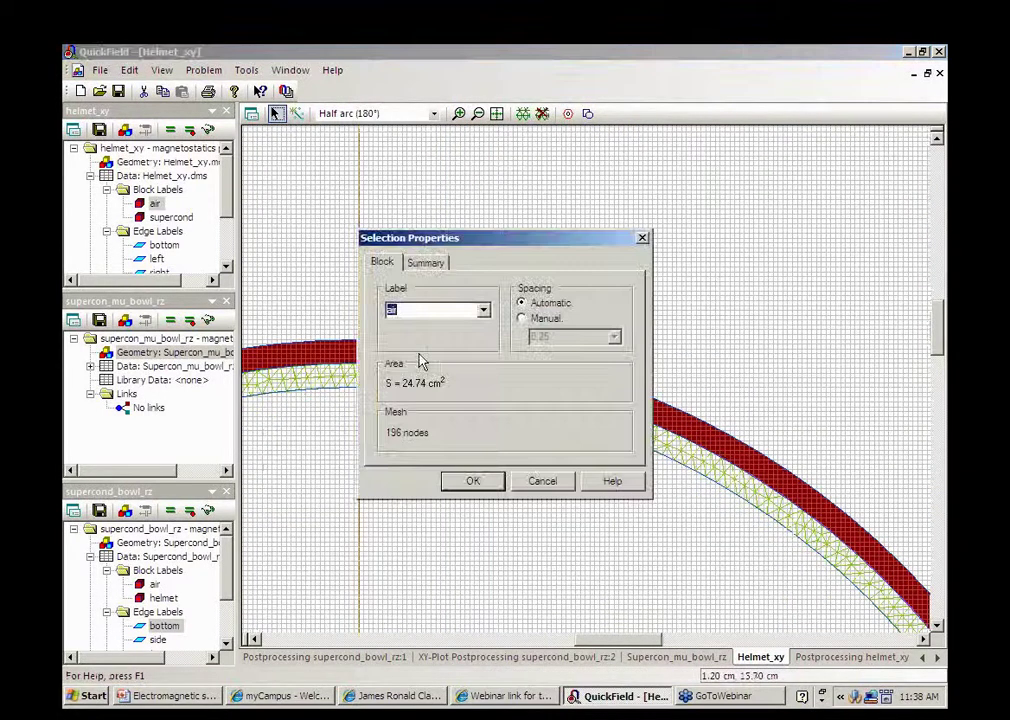
type("mumetal")
left_click(484, 480)
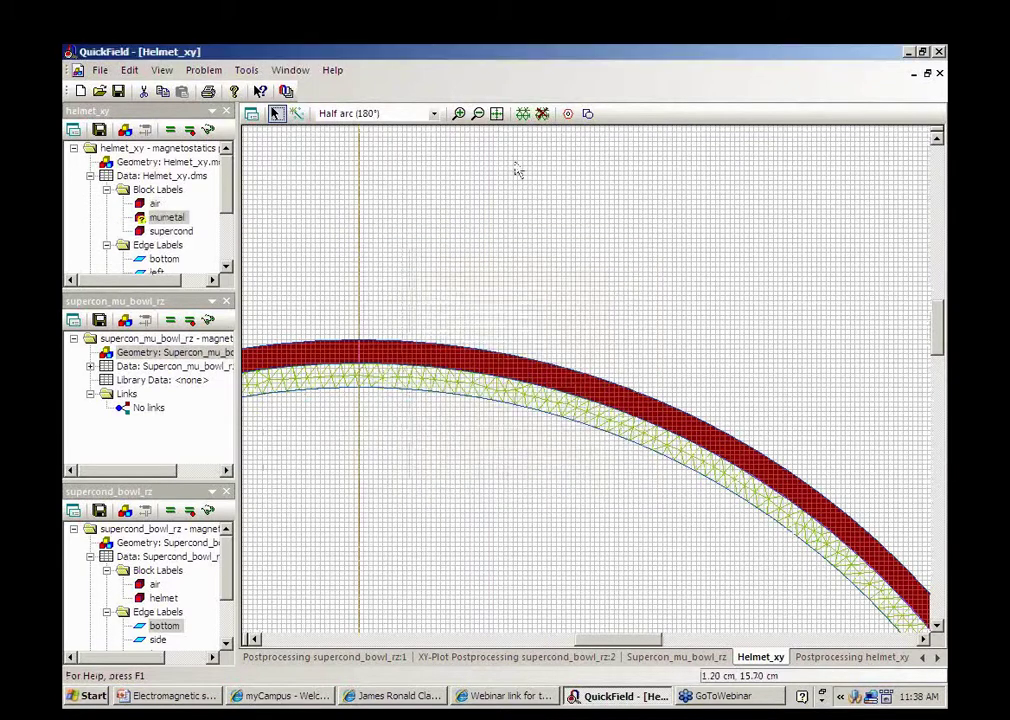
- Remove the old mesh and build a new one over the entire Helmet_xy geometry, including the mumetal layer
left_click(497, 116)
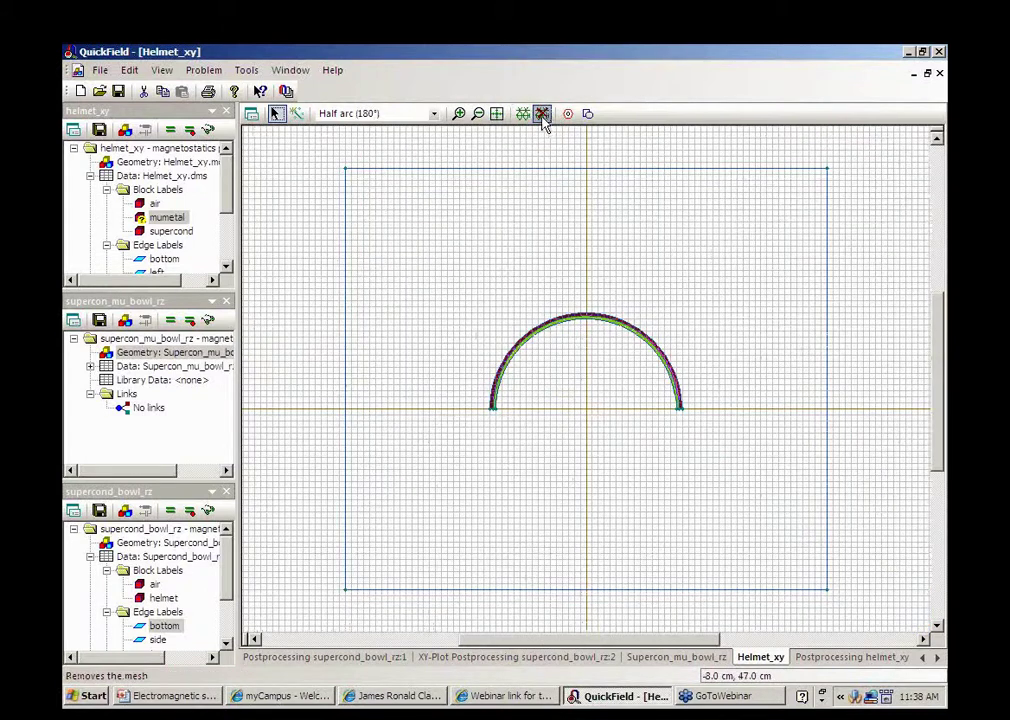
left_click_drag(316, 150, 895, 630)
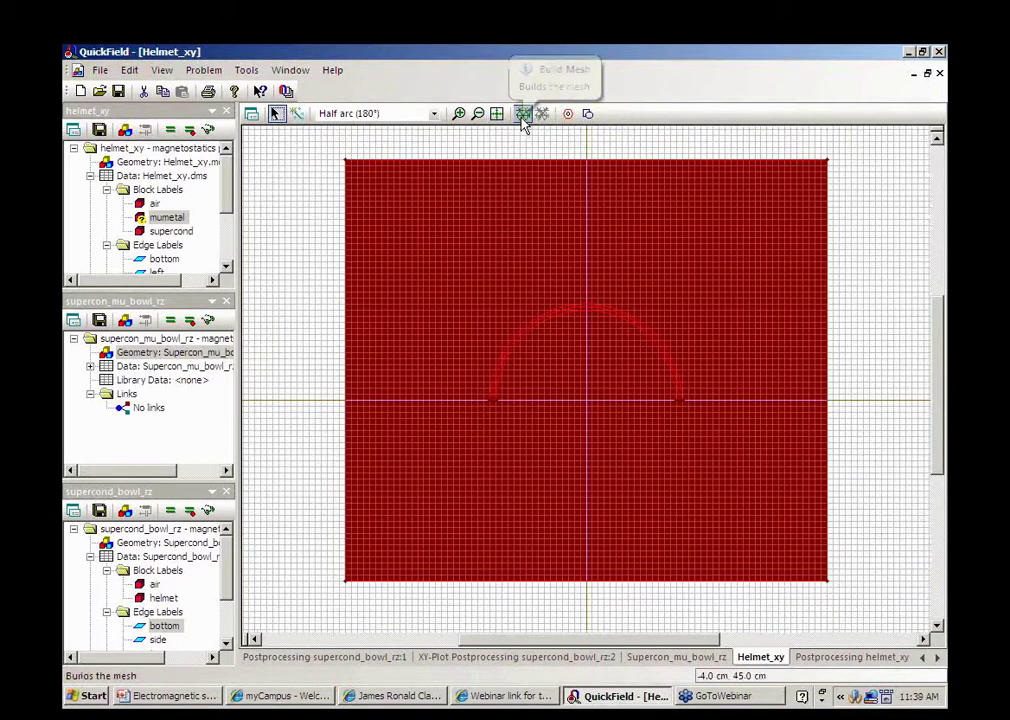
left_click(523, 115)
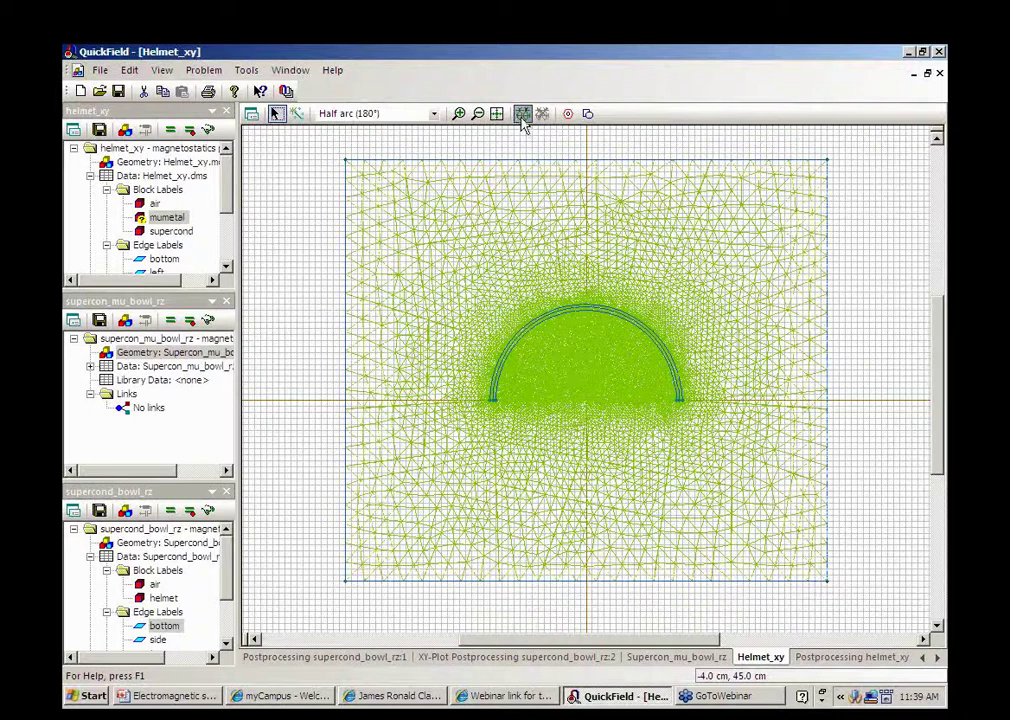
- Set the relative permeability of the mumetal block label to 10000 in the helmet_xy problem
double_click(166, 217)
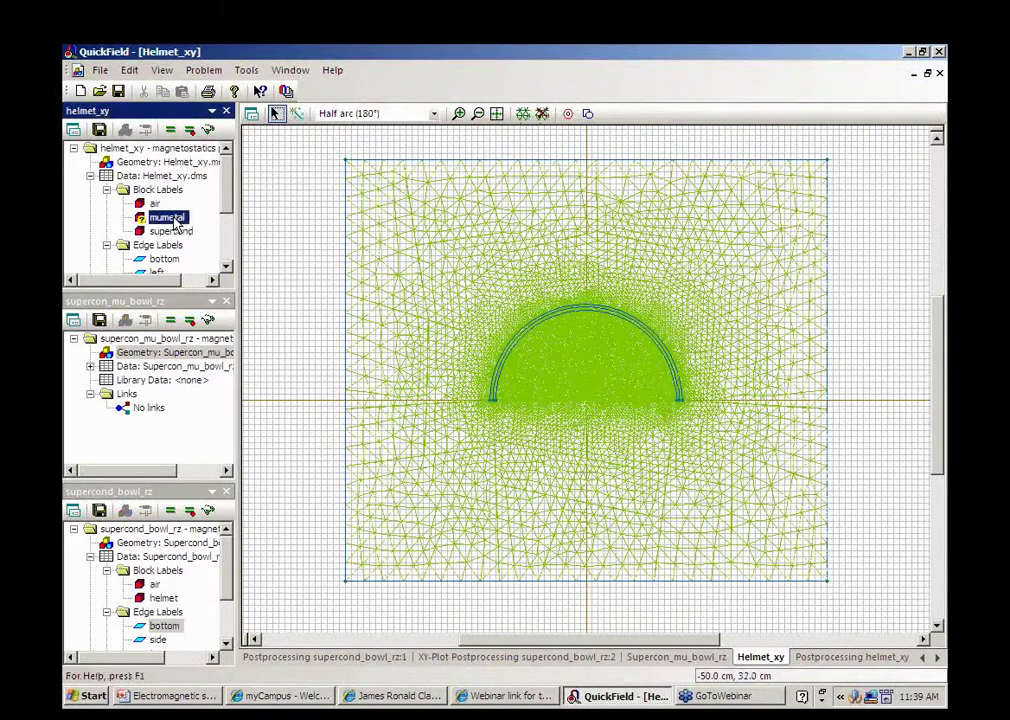
type("10000")
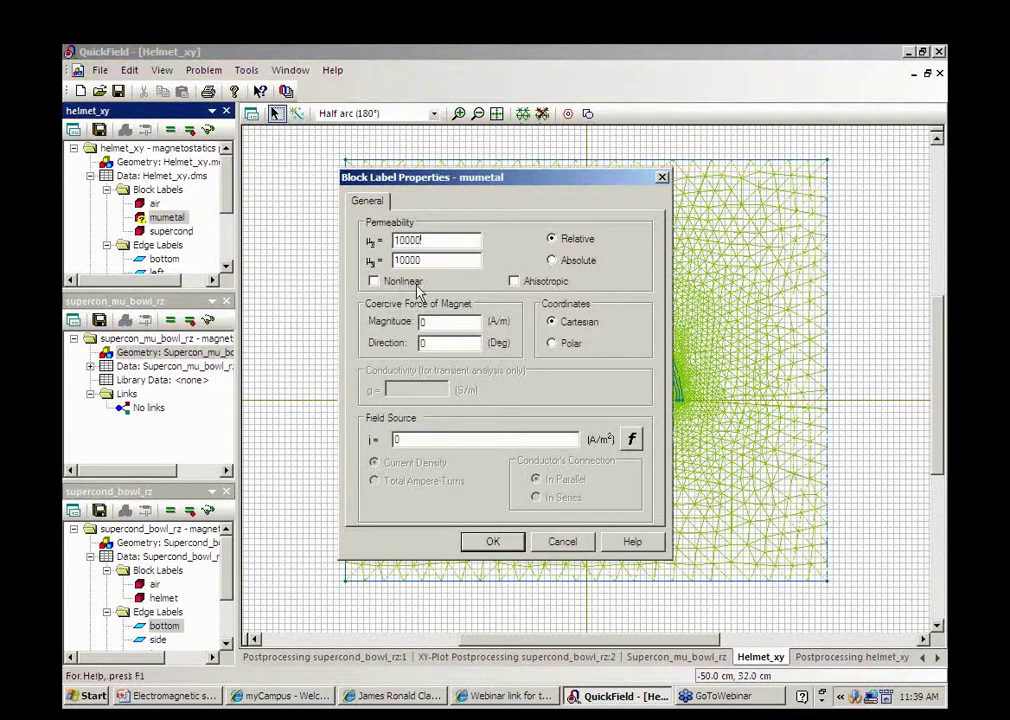
left_click(493, 541)
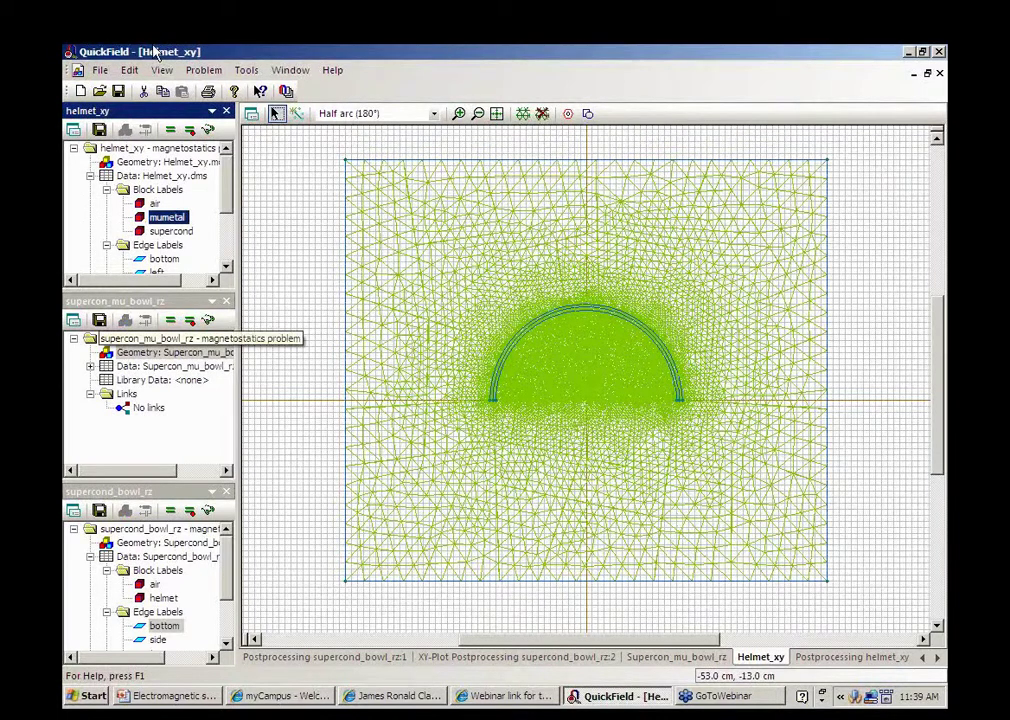
- Solve the helmet_xy problem with its mumetal layer, saving the model changes, and display the resulting field lines
left_click(170, 130)
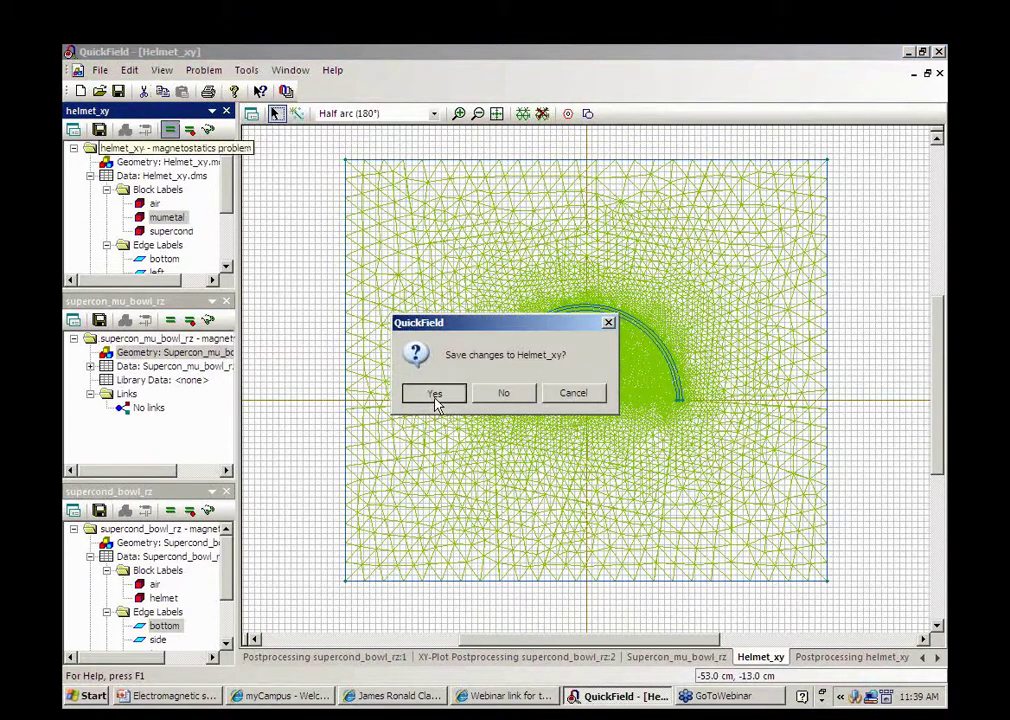
left_click(435, 394)
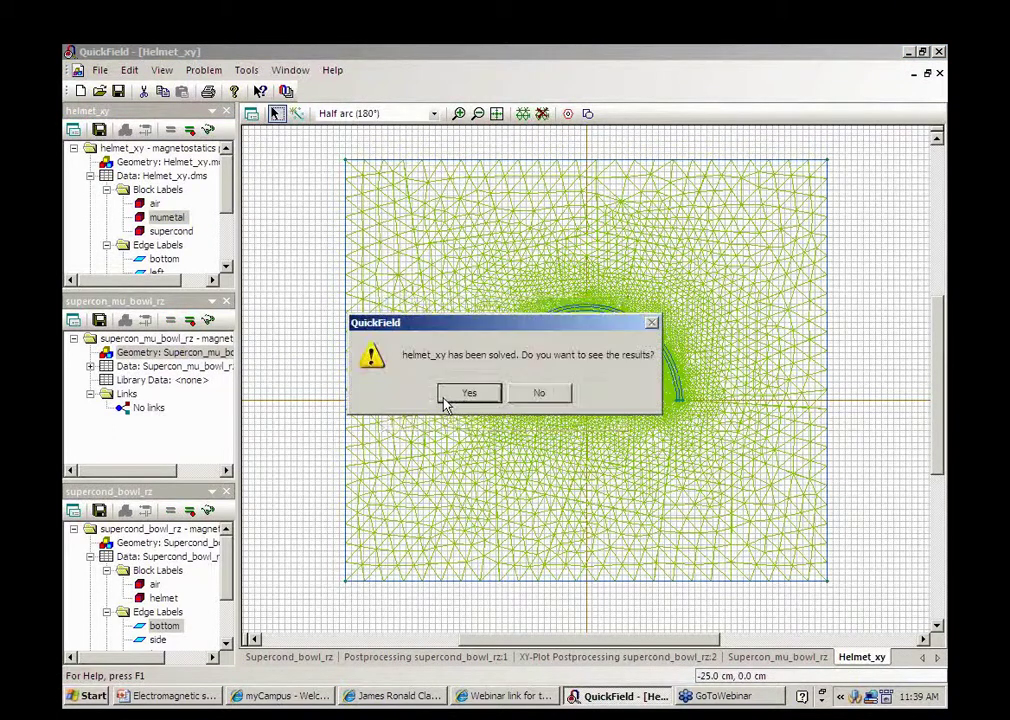
left_click(467, 396)
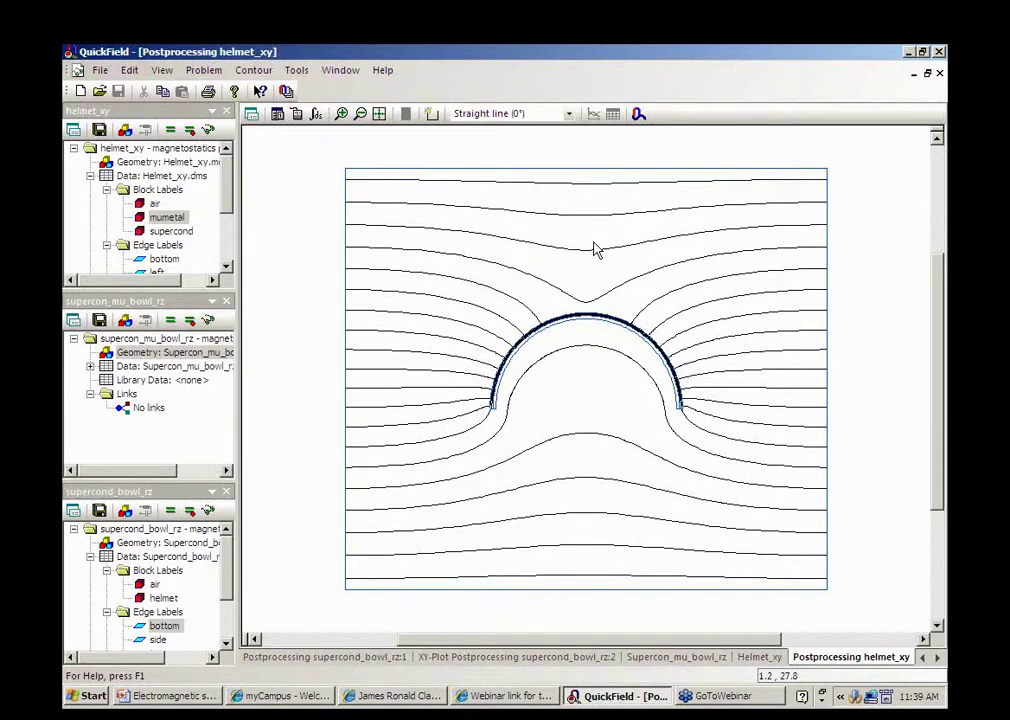
- Close all three open problems and the remaining Helmet_xy, Supercon_mu_bowl_rz and Supercond_bowl_rz geometry windows
left_click(227, 113)
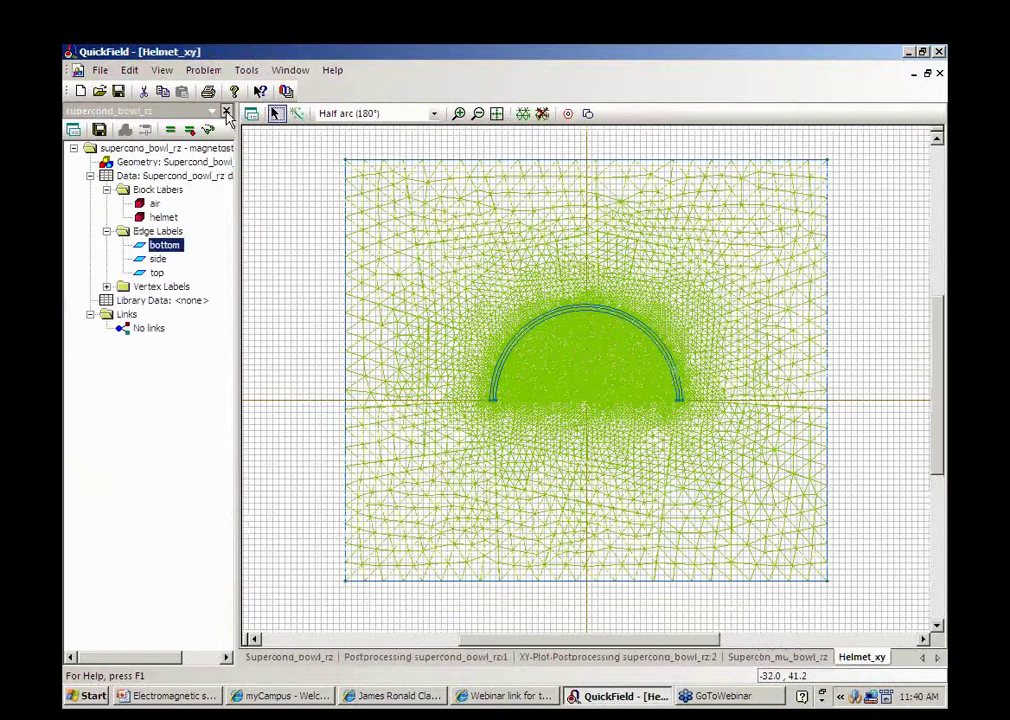
left_click(227, 112)
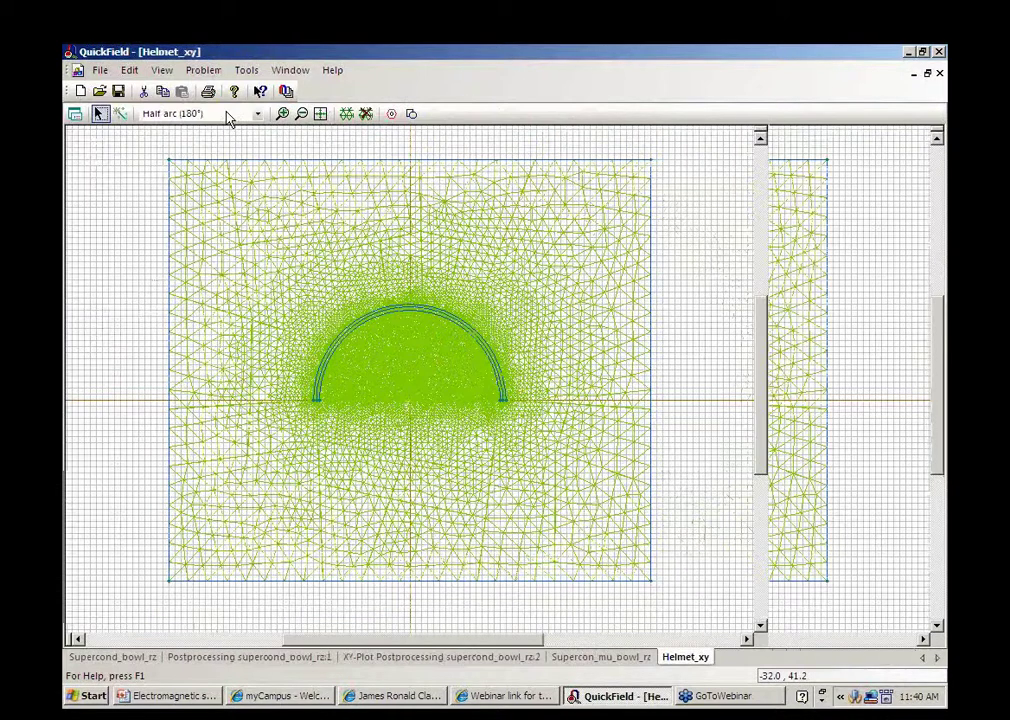
left_click(246, 71)
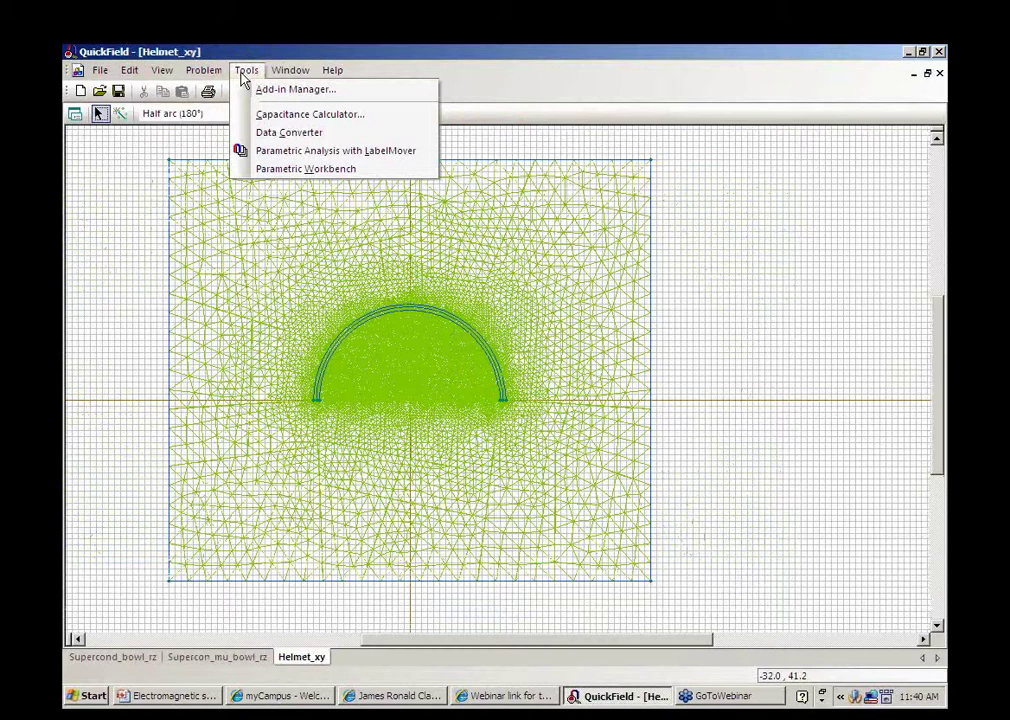
mouse_move(290, 70)
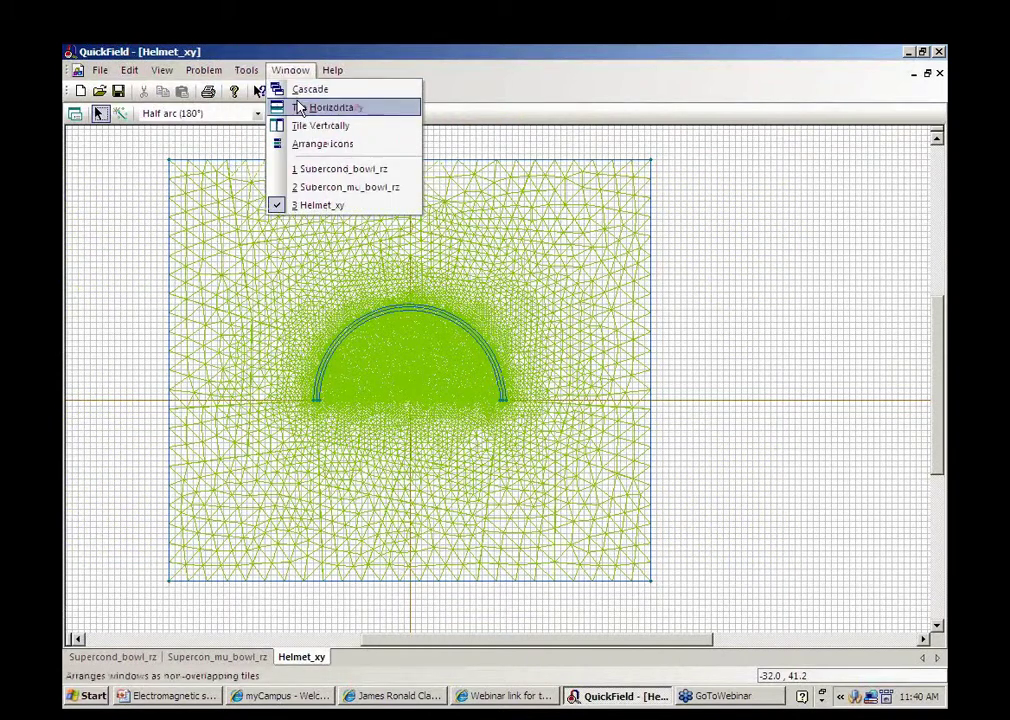
left_click(832, 170)
left_click(927, 73)
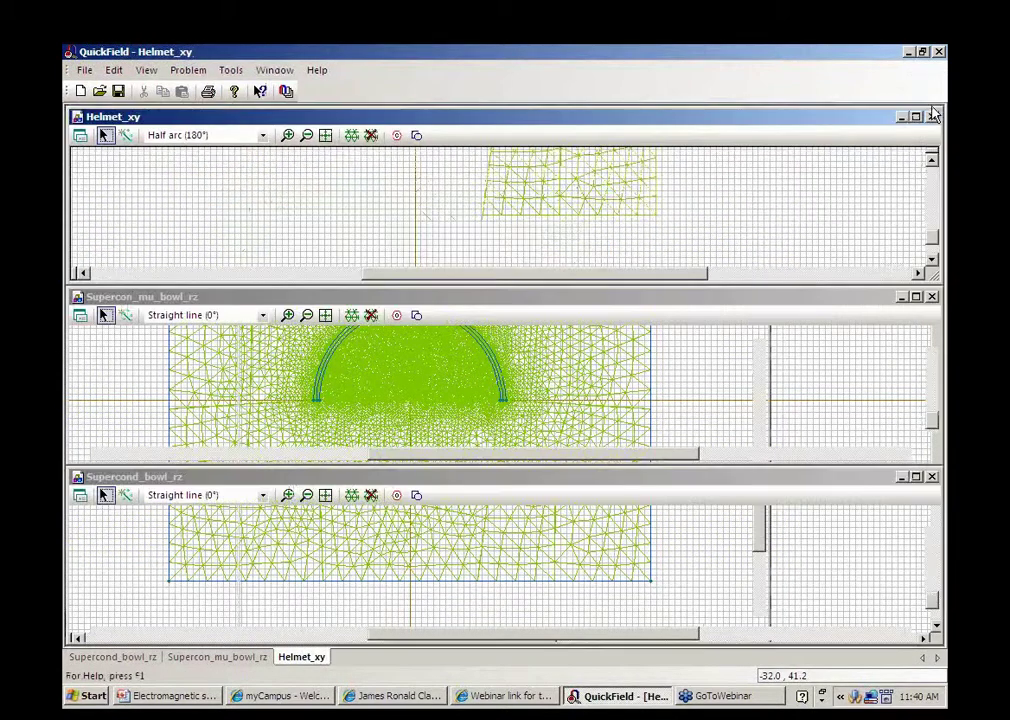
left_click(932, 116)
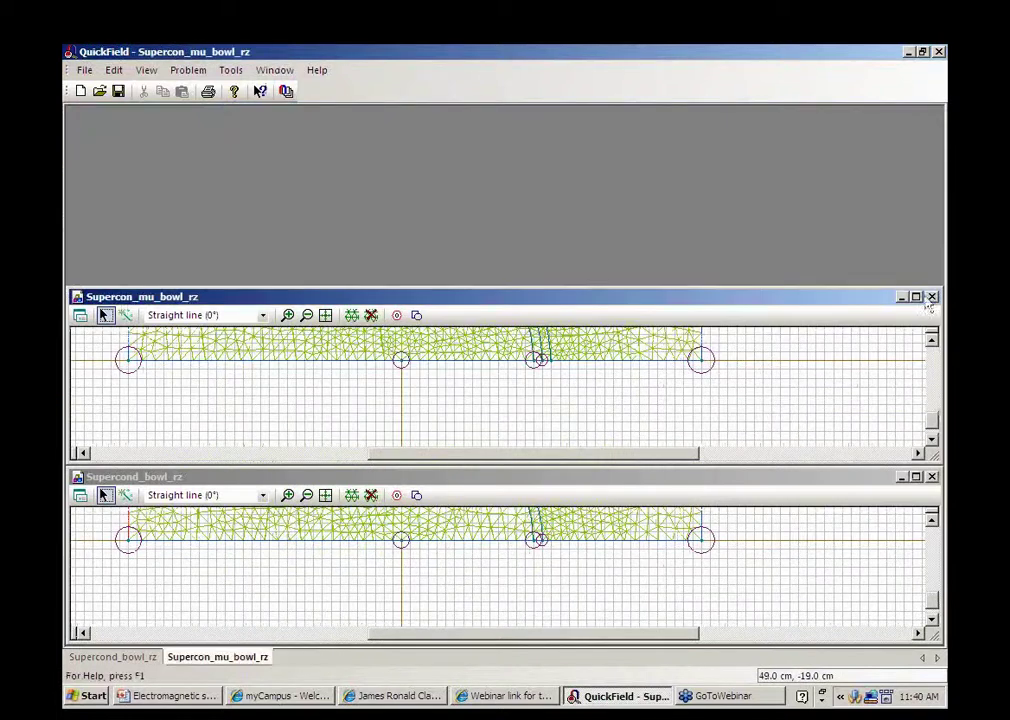
left_click(931, 297)
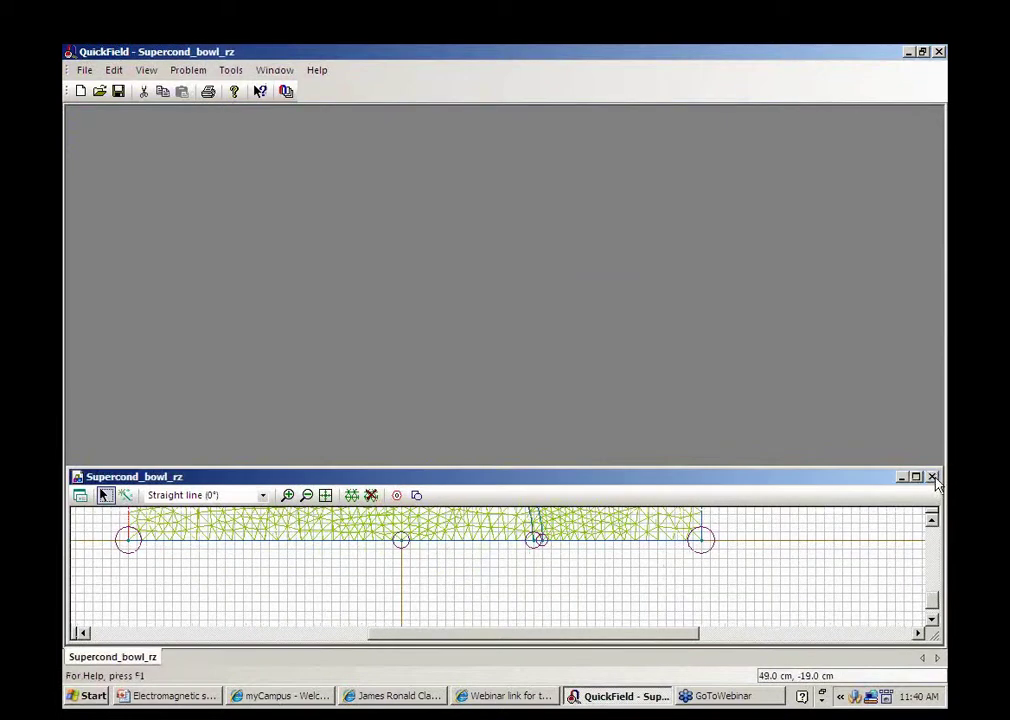
left_click(932, 477)
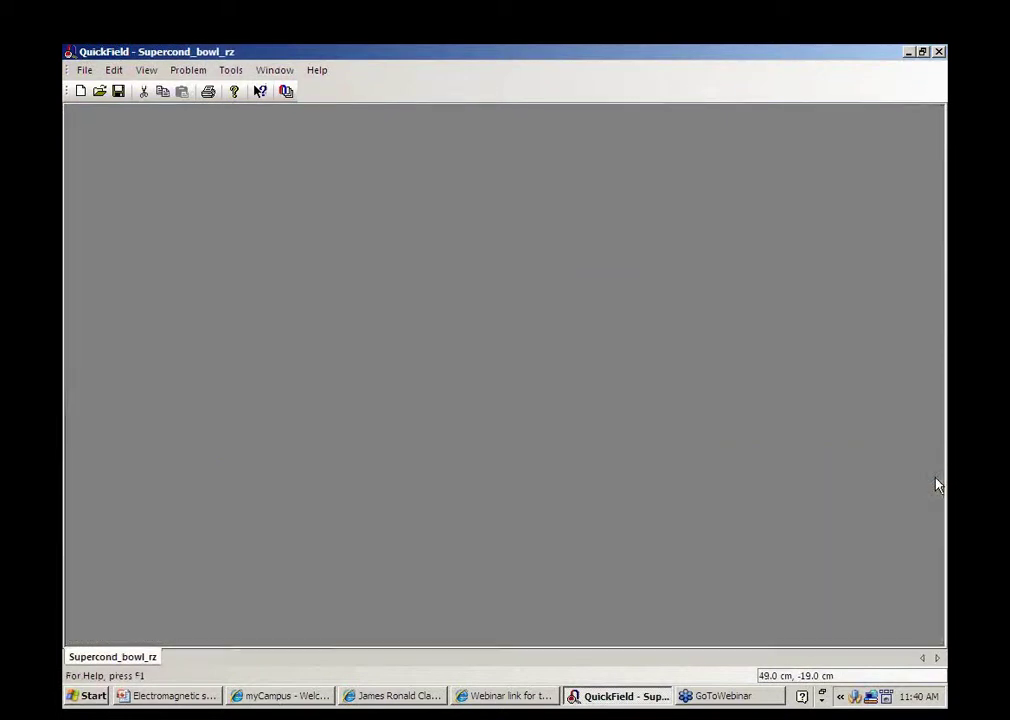
- Open the supercon_mu_bowl_rz problem from the Shielding_Webinar folder
left_click(85, 70)
left_click(119, 107)
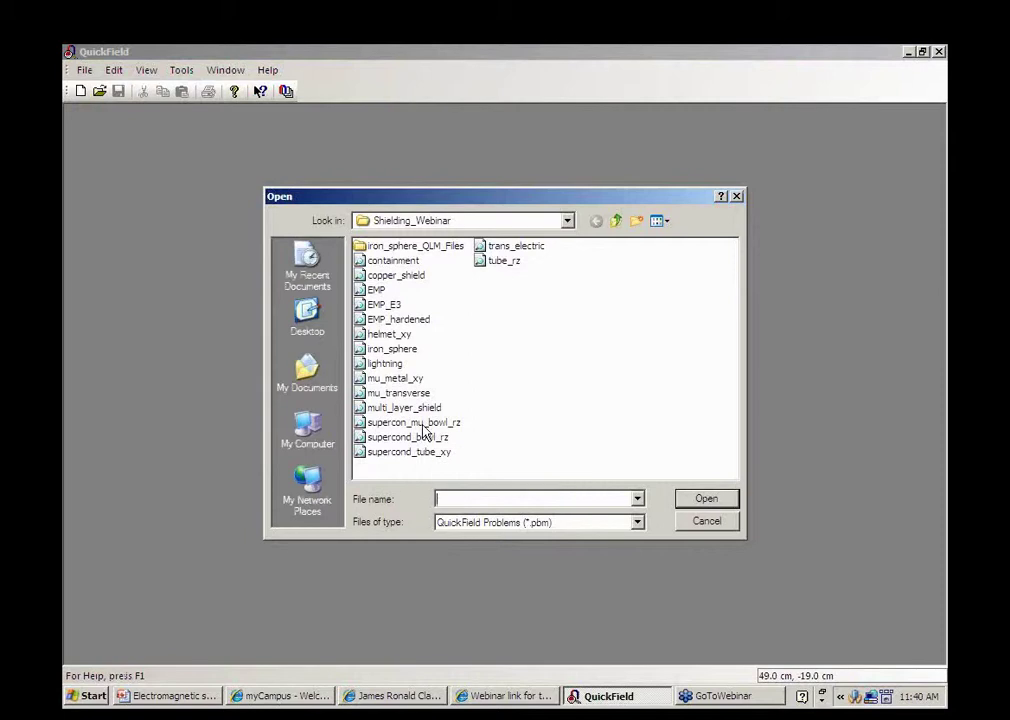
left_click(423, 426)
left_click(712, 505)
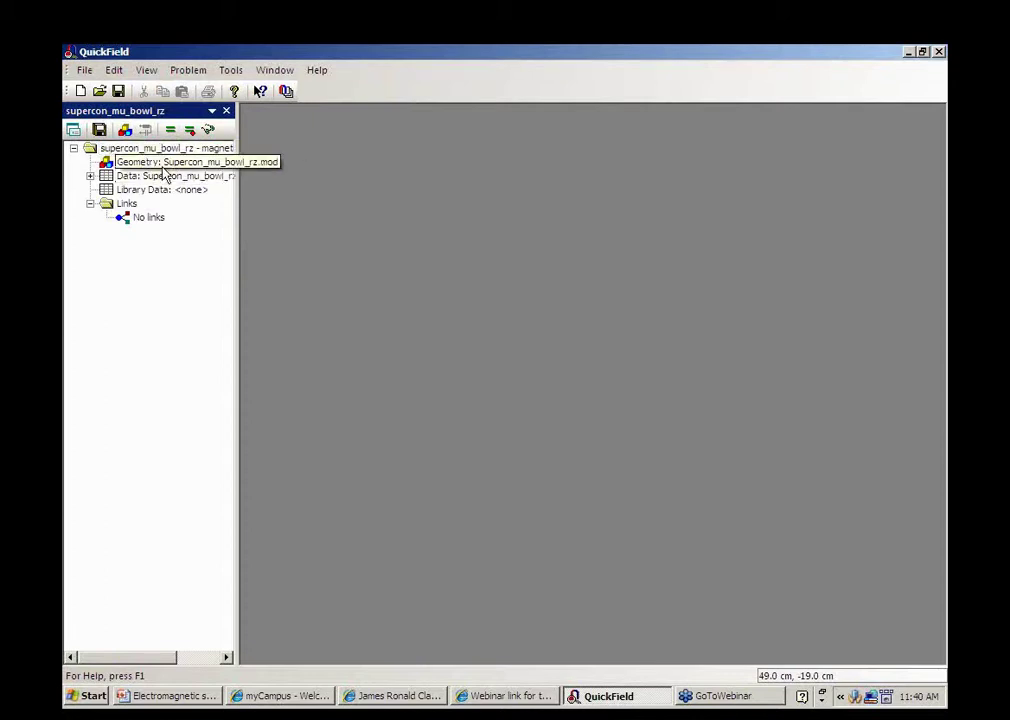
- Show the supercon_mu_bowl_rz geometry model in a maximized window and display the problem's solved field picture
double_click(159, 162)
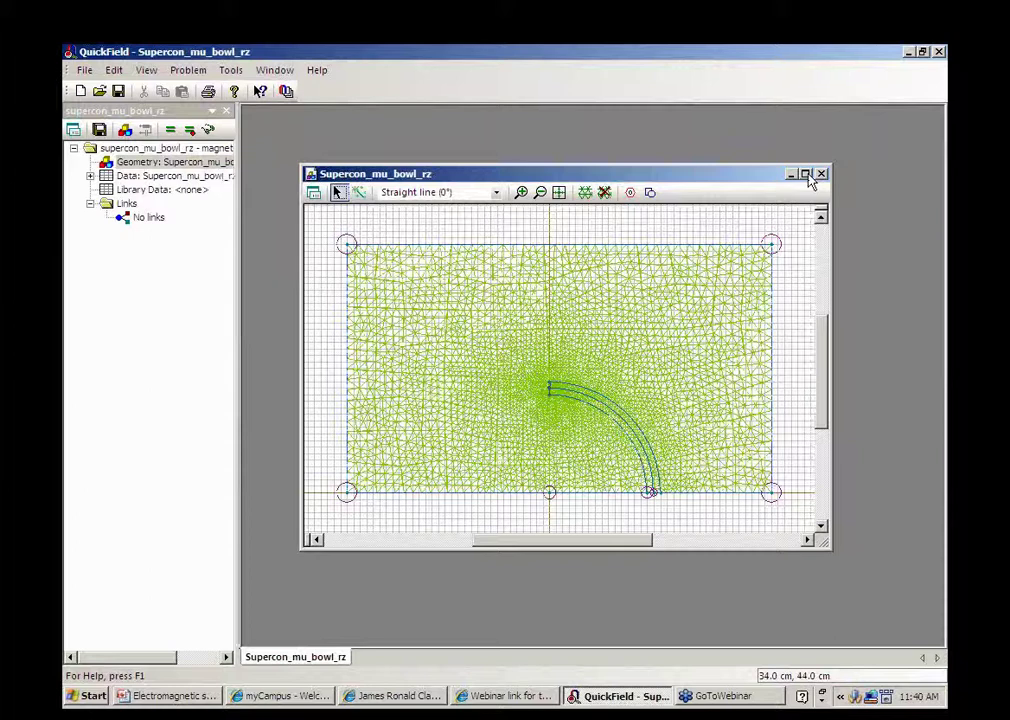
left_click(806, 175)
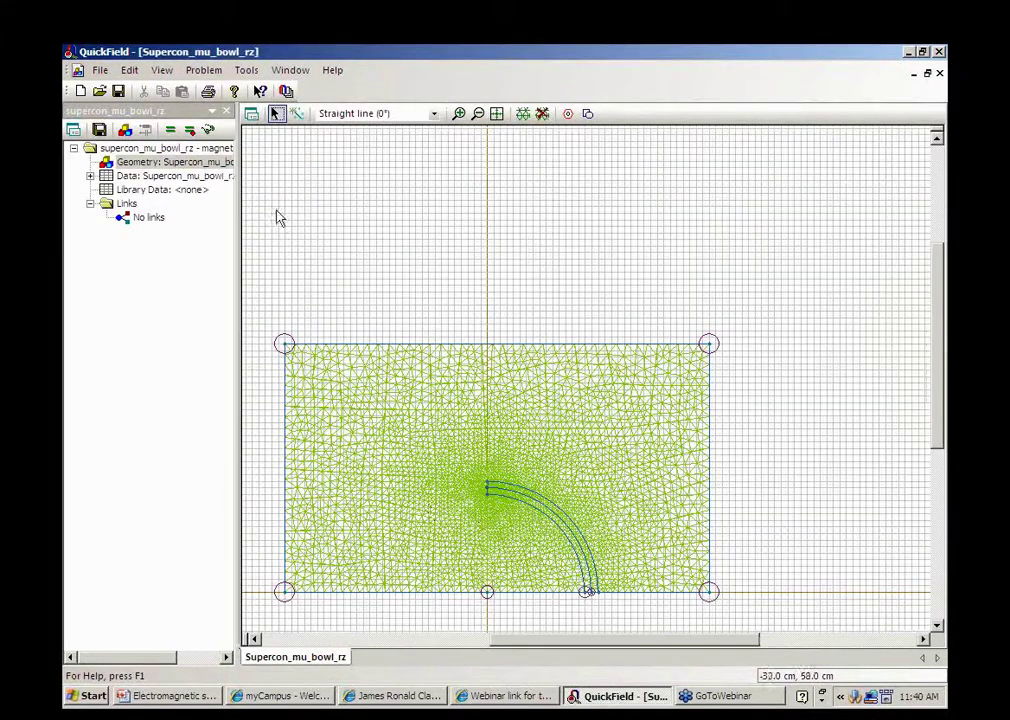
left_click(210, 133)
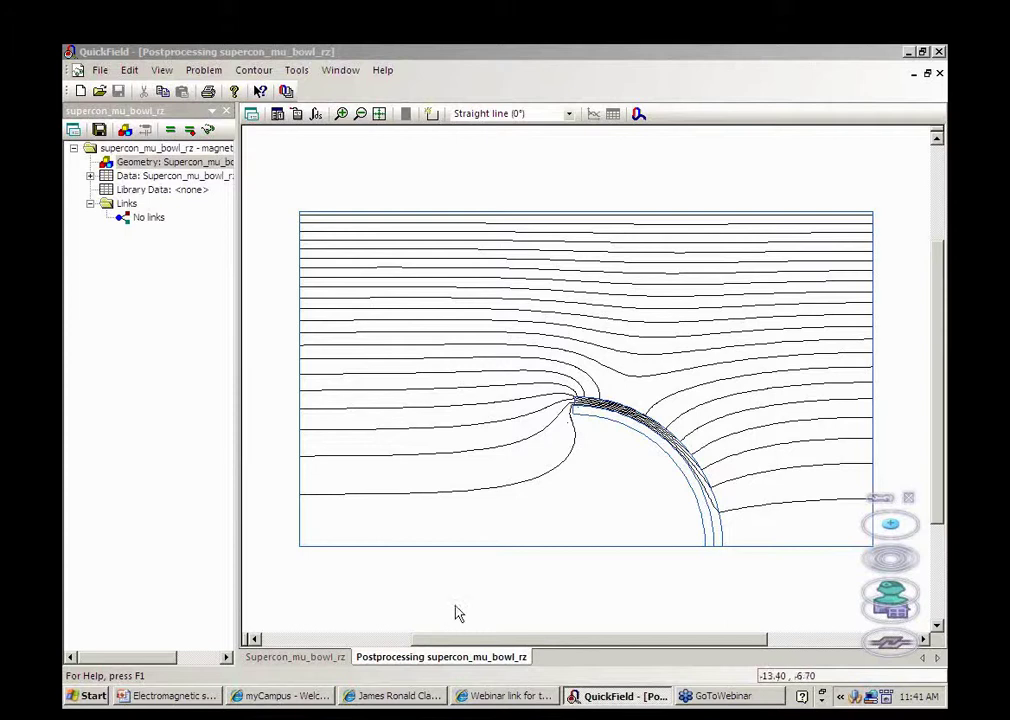
- Switch to the Electromagnetic shielding presentation in PowerPoint and show slide 13 on the Signal to Noise Improvement Ratio (SNIR)
left_click(190, 703)
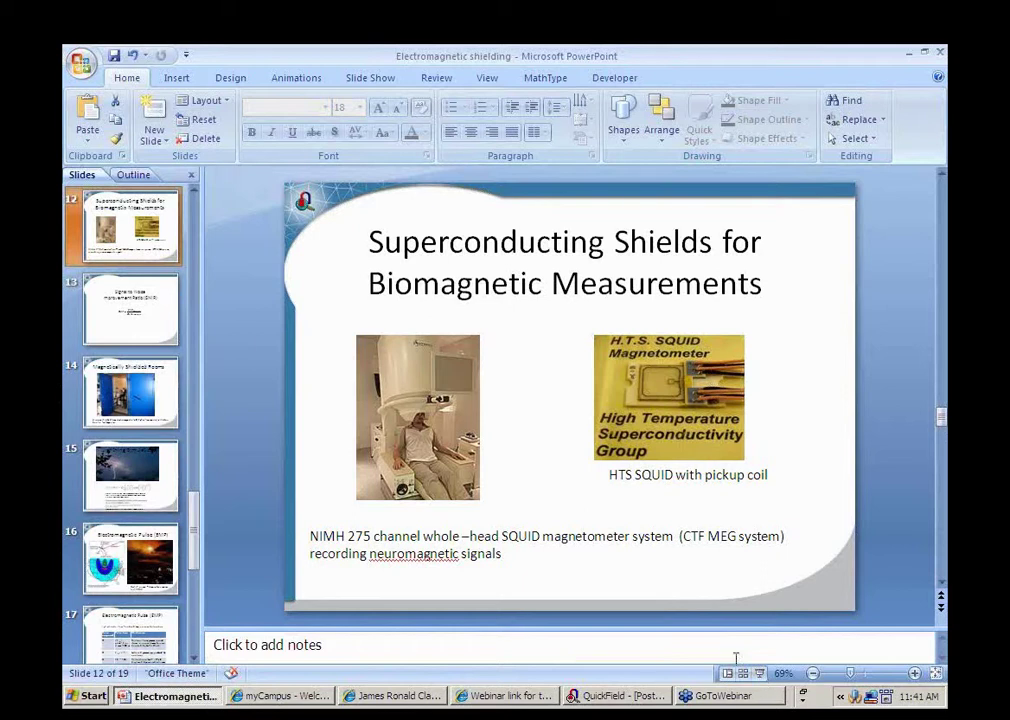
left_click(143, 340)
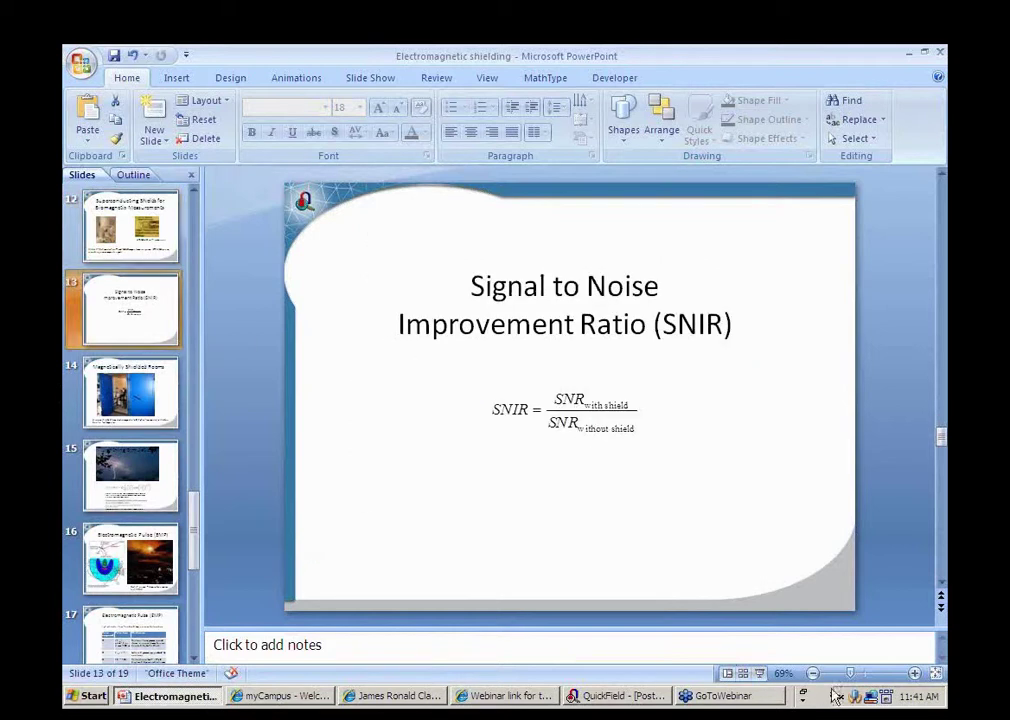